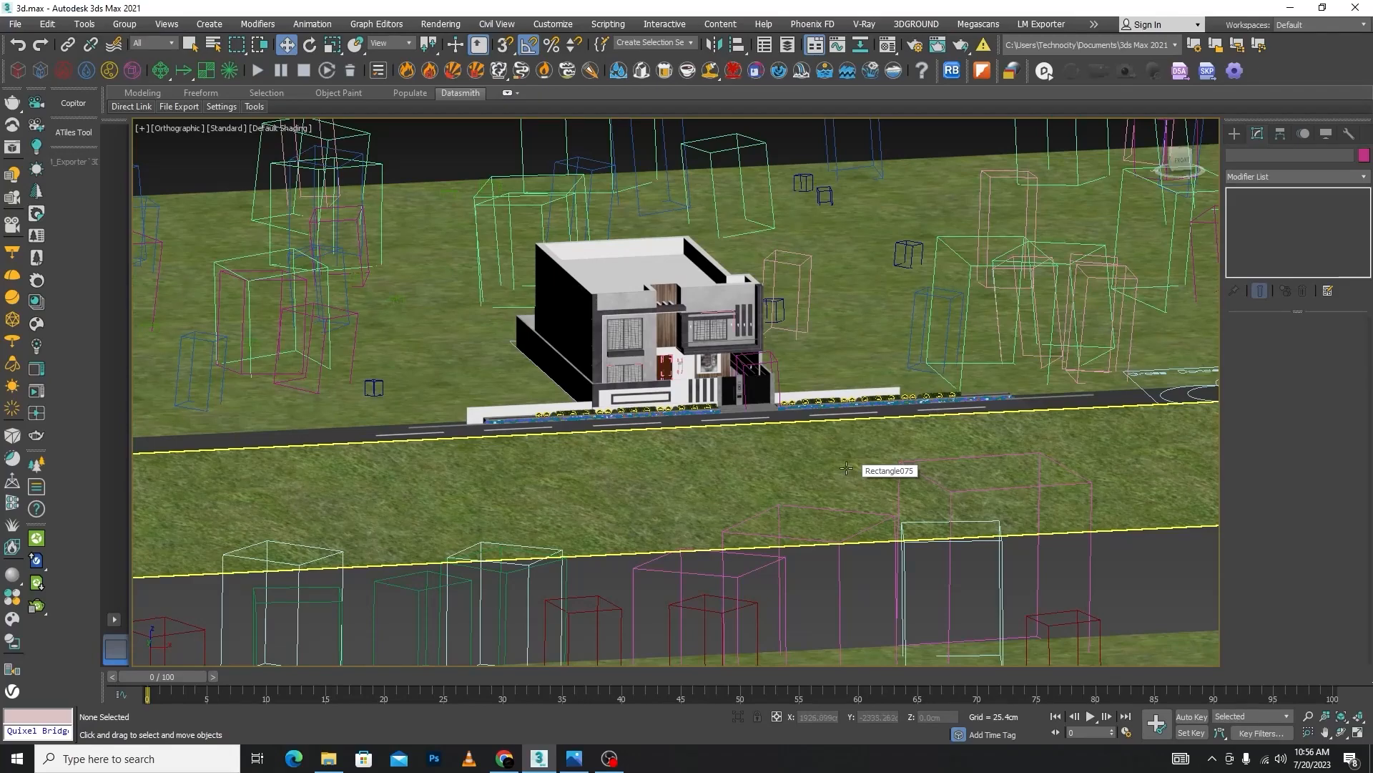
- Compare the villa's balcony frame and front facade with the reference image lahore villa.jpg
{"action": "scroll", "coordinate": [846, 468], "scroll_direction": "up", "scroll_amount": 10}
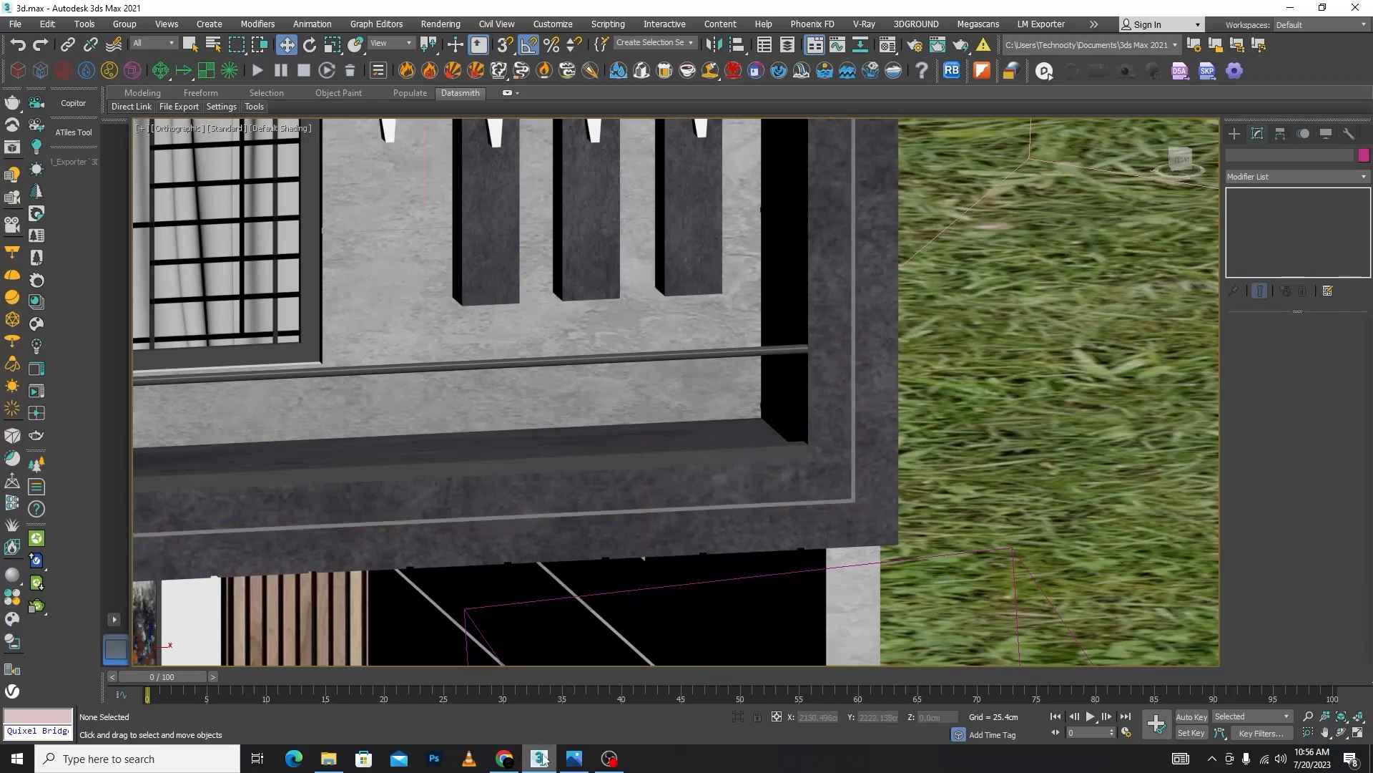
{"action": "left_click", "coordinate": [574, 758]}
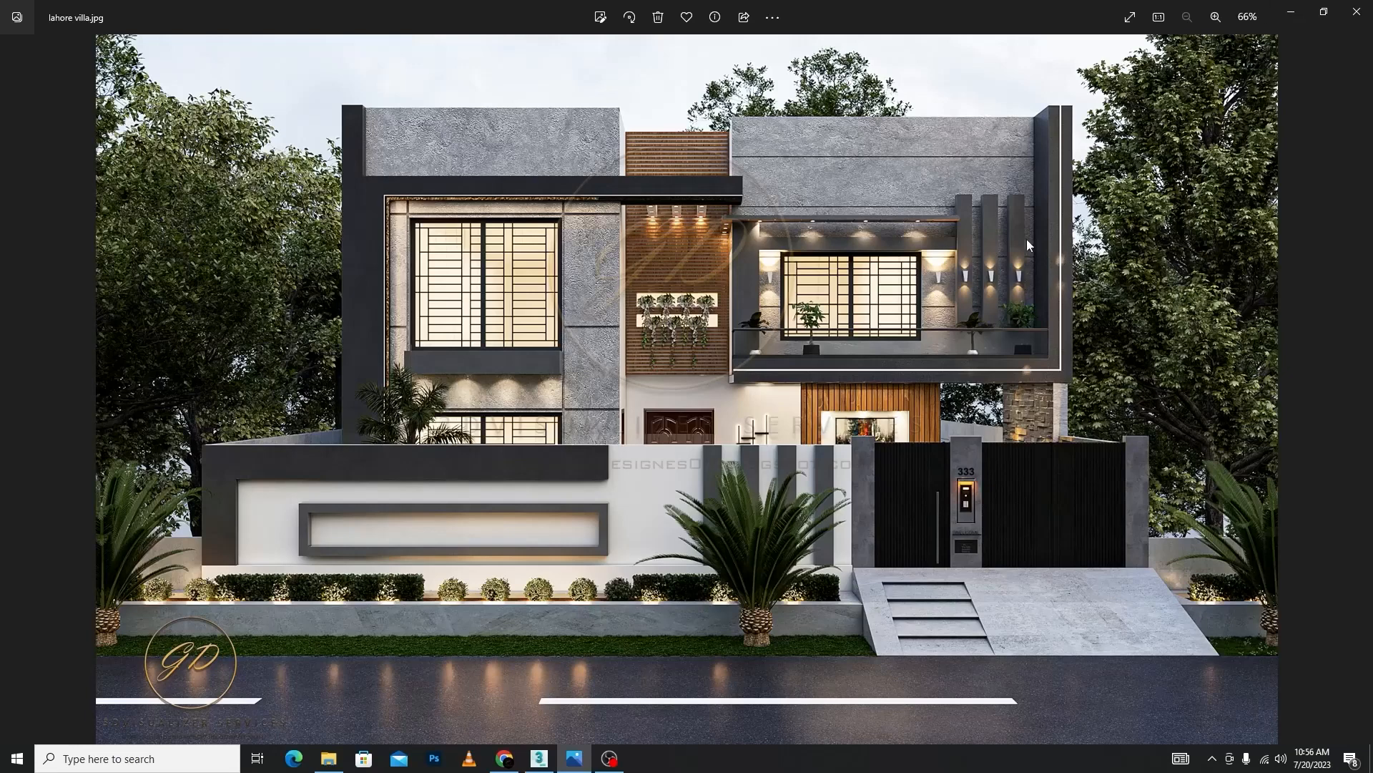
{"action": "left_click", "coordinate": [539, 758]}
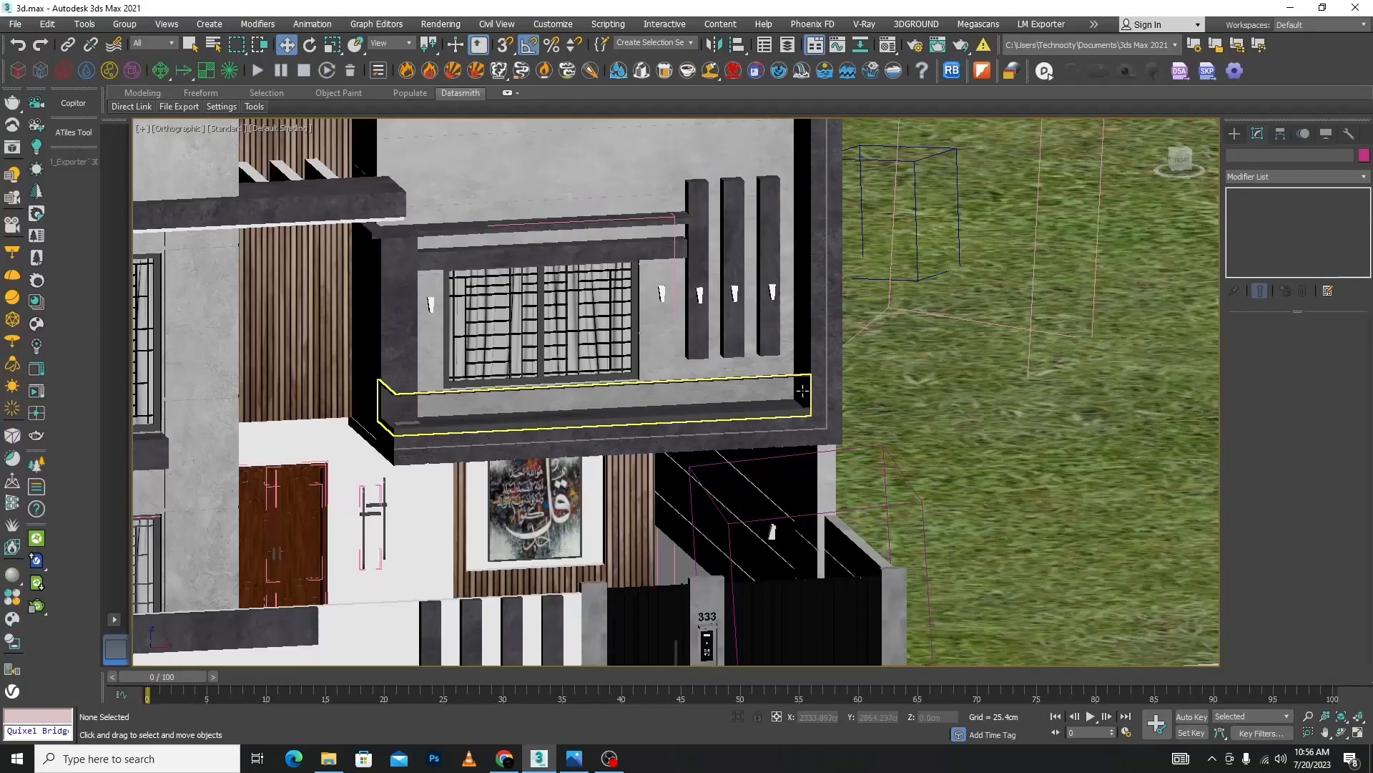
{"action": "scroll", "coordinate": [803, 390], "scroll_direction": "down", "scroll_amount": 6}
{"action": "middle_click_drag", "start_coordinate": [802, 391], "coordinate": [865, 420], "text": "alt"}
{"action": "scroll", "coordinate": [865, 420], "scroll_direction": "up", "scroll_amount": 3}
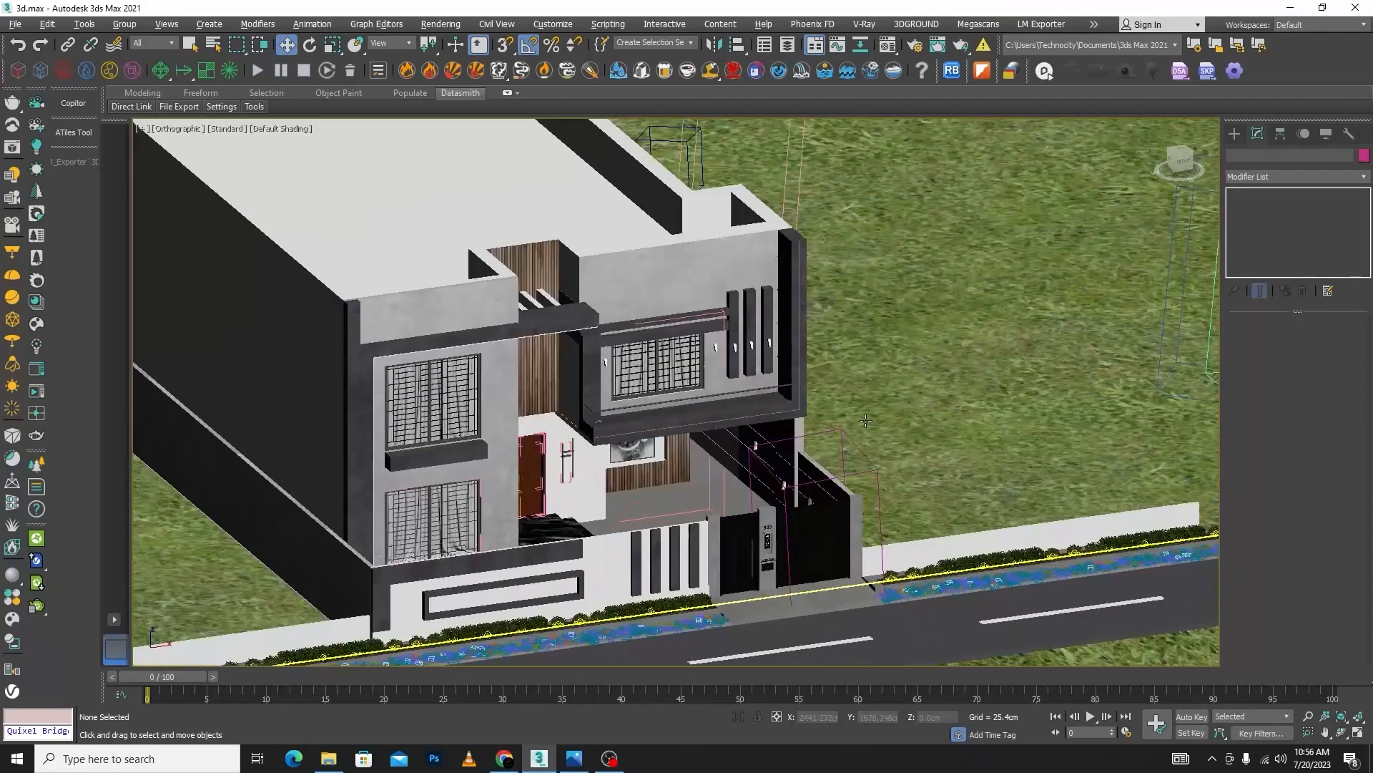
- Pick an unused material slot for a new material and name it "vray light material"
{"action": "key", "text": "m"}
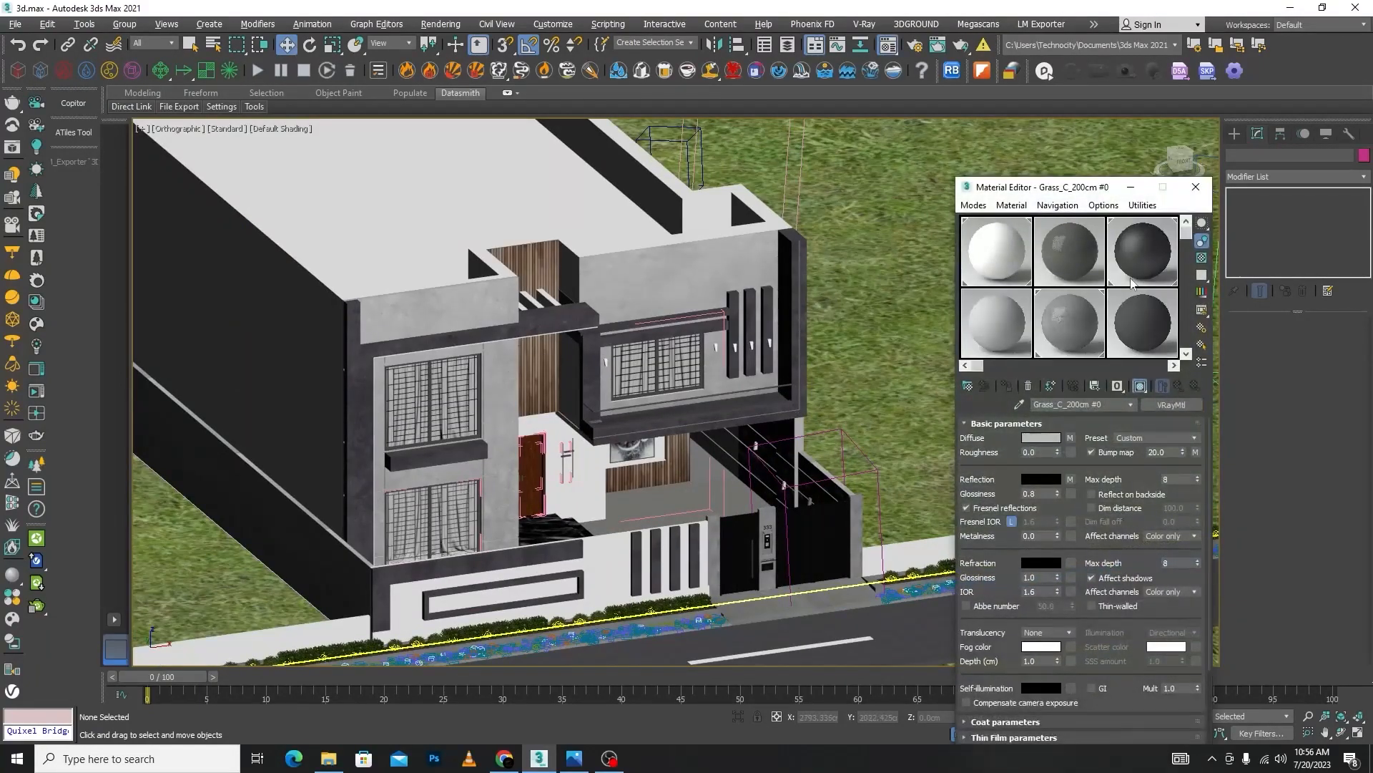
{"action": "left_click_drag", "start_coordinate": [977, 365], "coordinate": [1161, 366]}
{"action": "left_click", "coordinate": [1067, 318]}
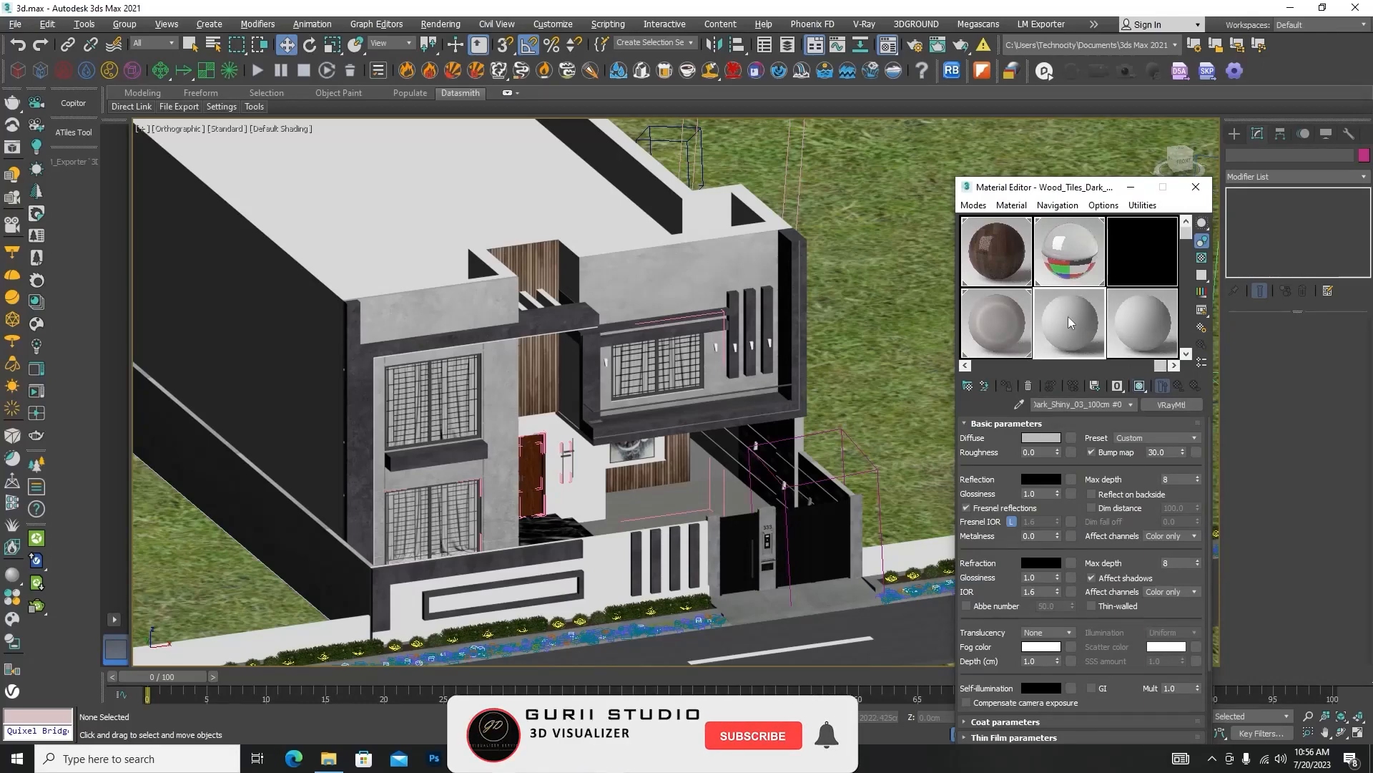
{"action": "left_click", "coordinate": [1153, 320]}
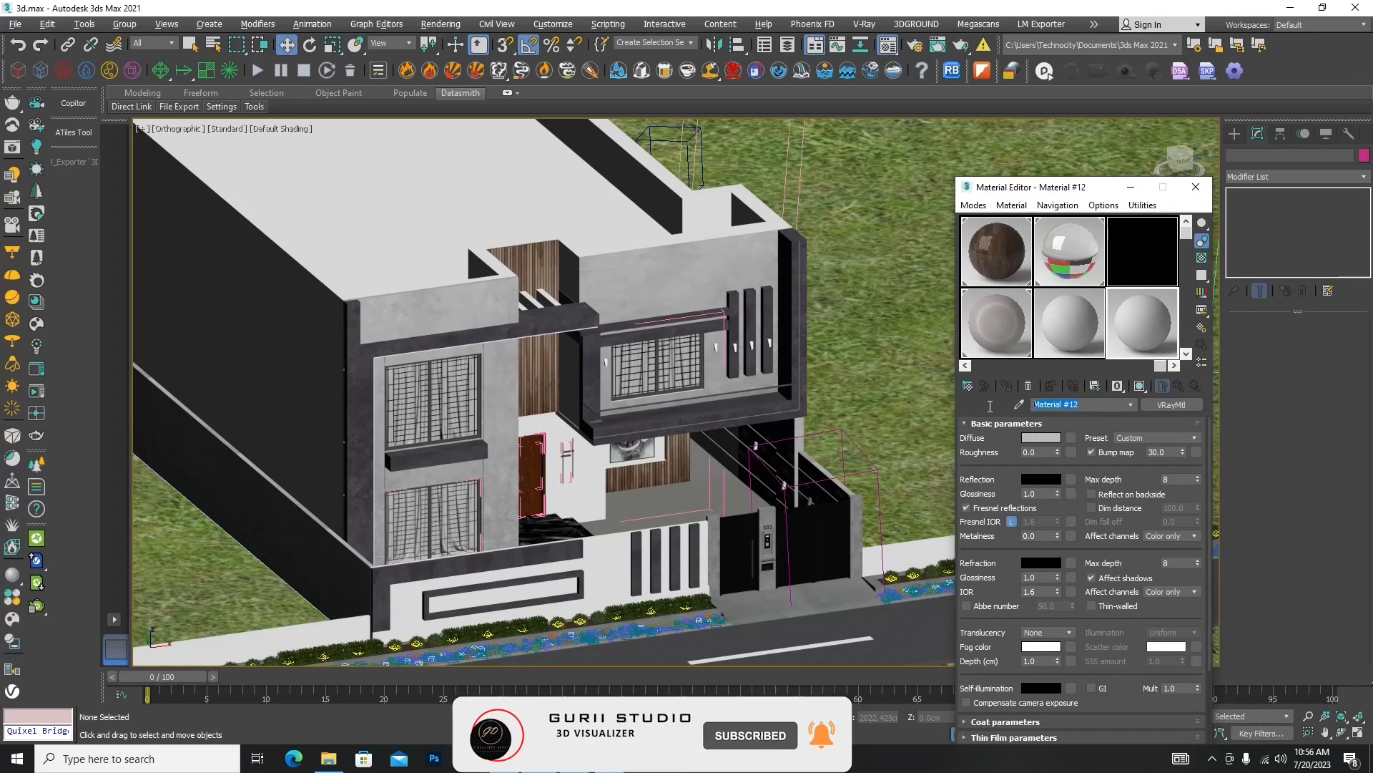
{"action": "type", "text": "vray light"}
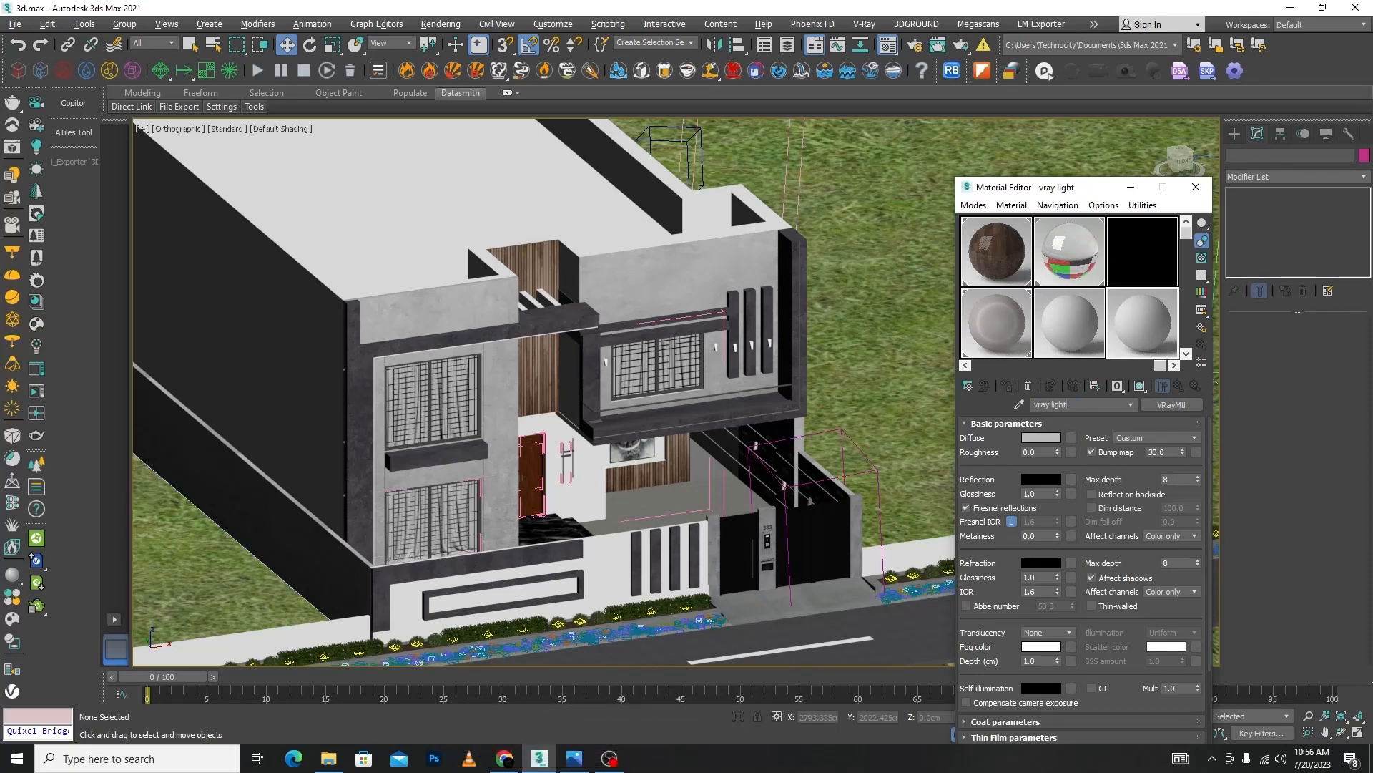
{"action": "type", "text": " material"}
{"action": "left_click", "coordinate": [1174, 418]}
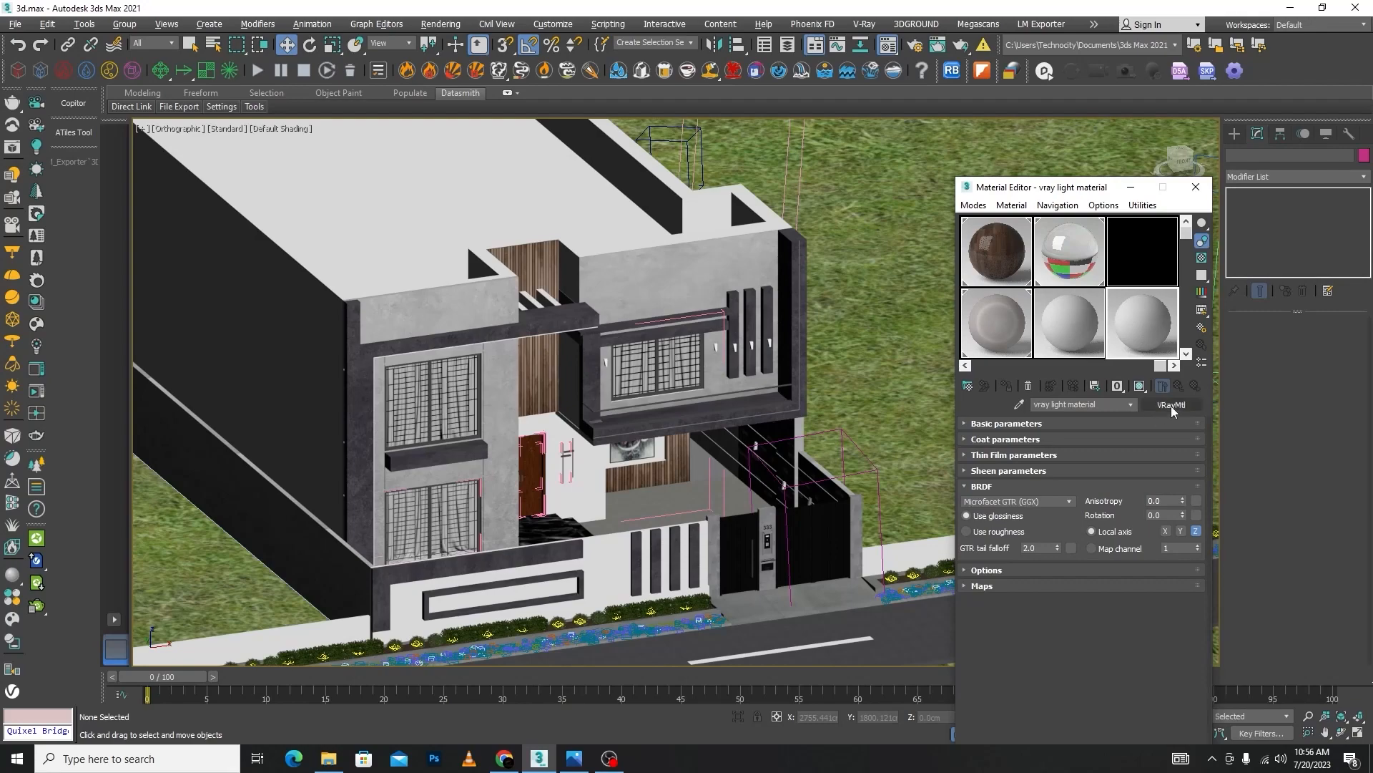
{"action": "left_click", "coordinate": [964, 425]}
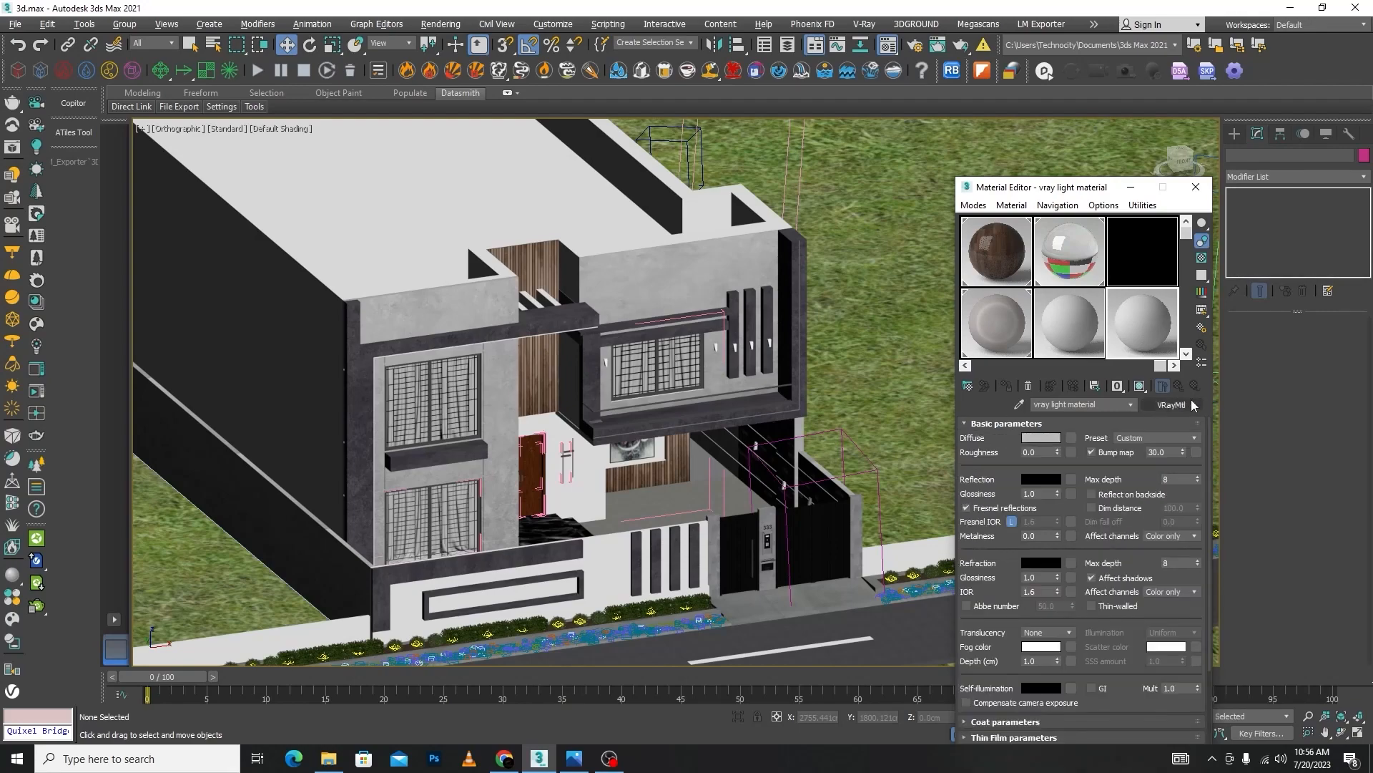
- Change the type of "vray light material" to VRayLightMtl
{"action": "left_click", "coordinate": [1171, 404]}
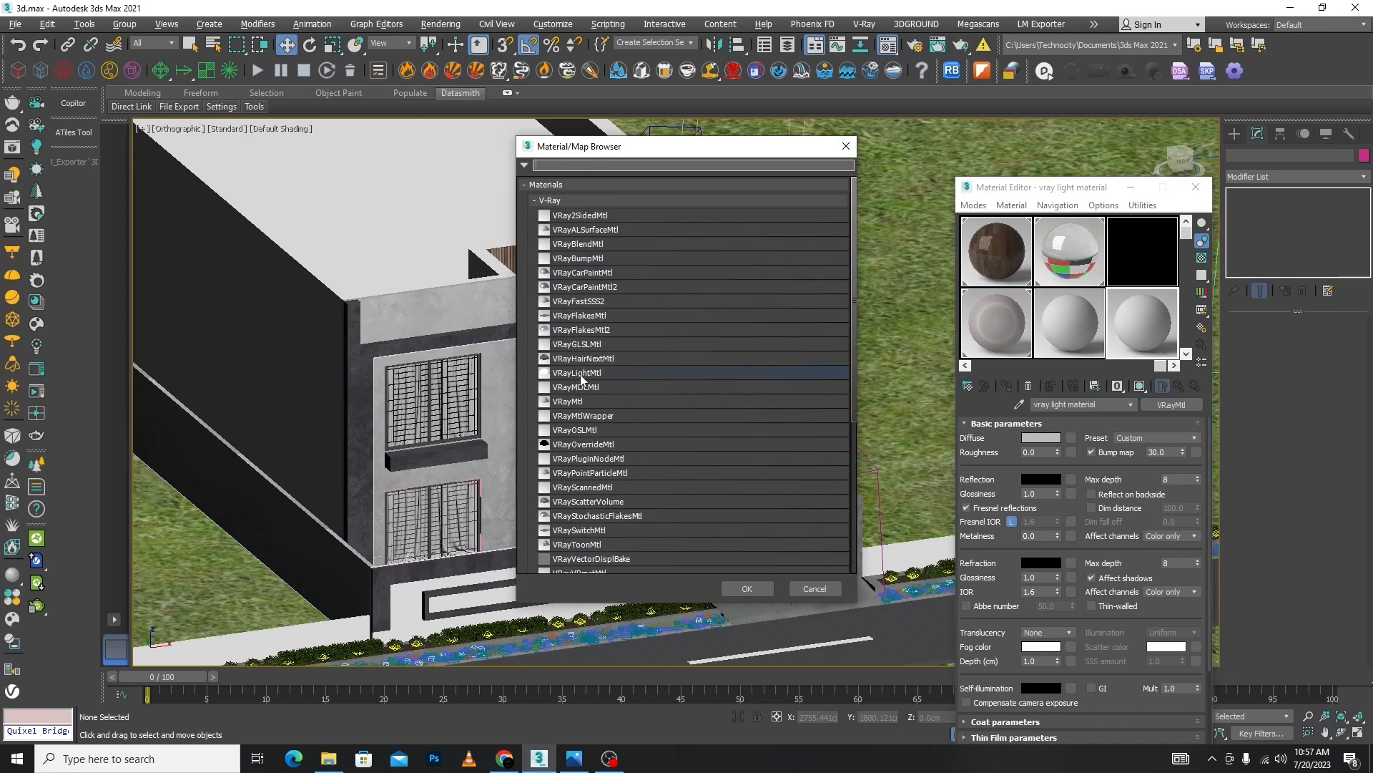
{"action": "left_click", "coordinate": [602, 372]}
{"action": "left_click", "coordinate": [752, 590]}
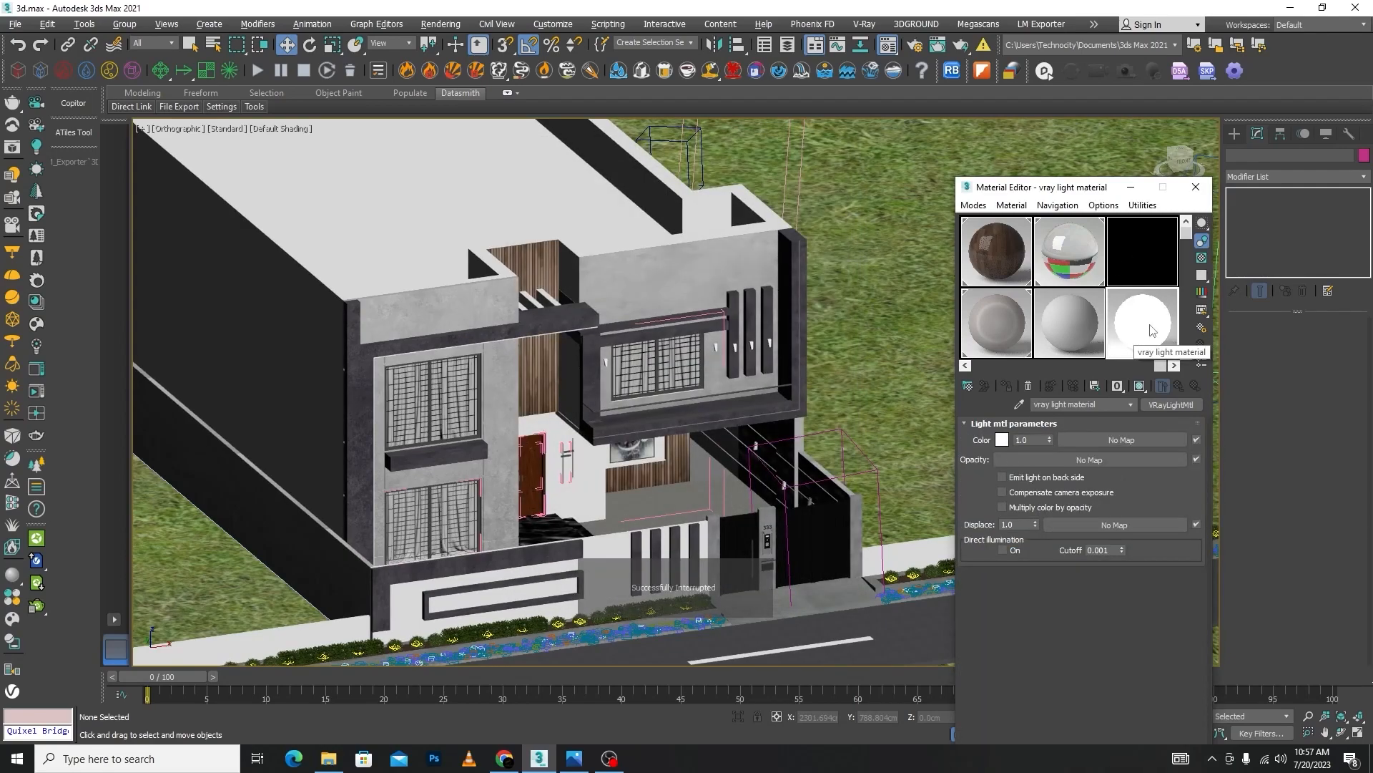
- Assign the light material to the thin strip line along the balcony frame
{"action": "scroll", "coordinate": [778, 228], "scroll_direction": "up", "scroll_amount": 5}
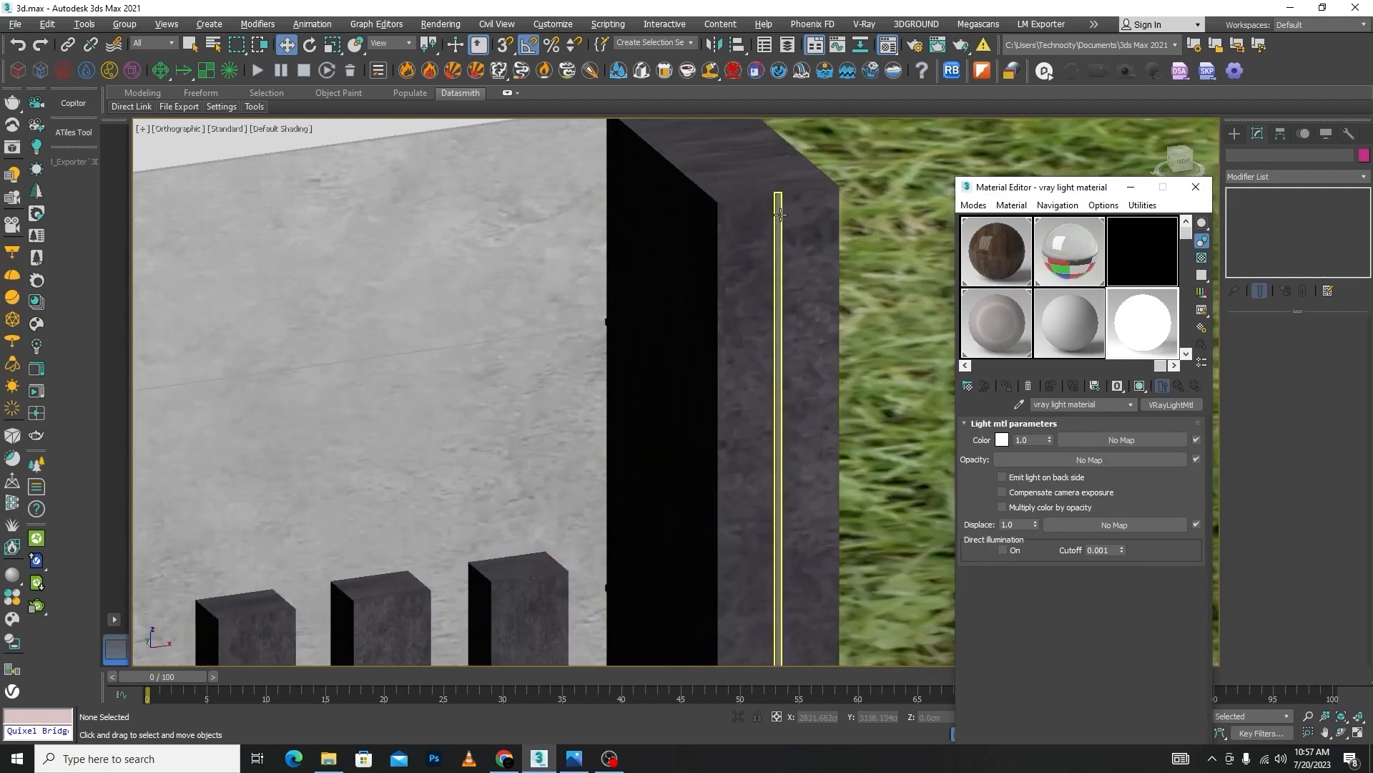
{"action": "left_click", "coordinate": [780, 214]}
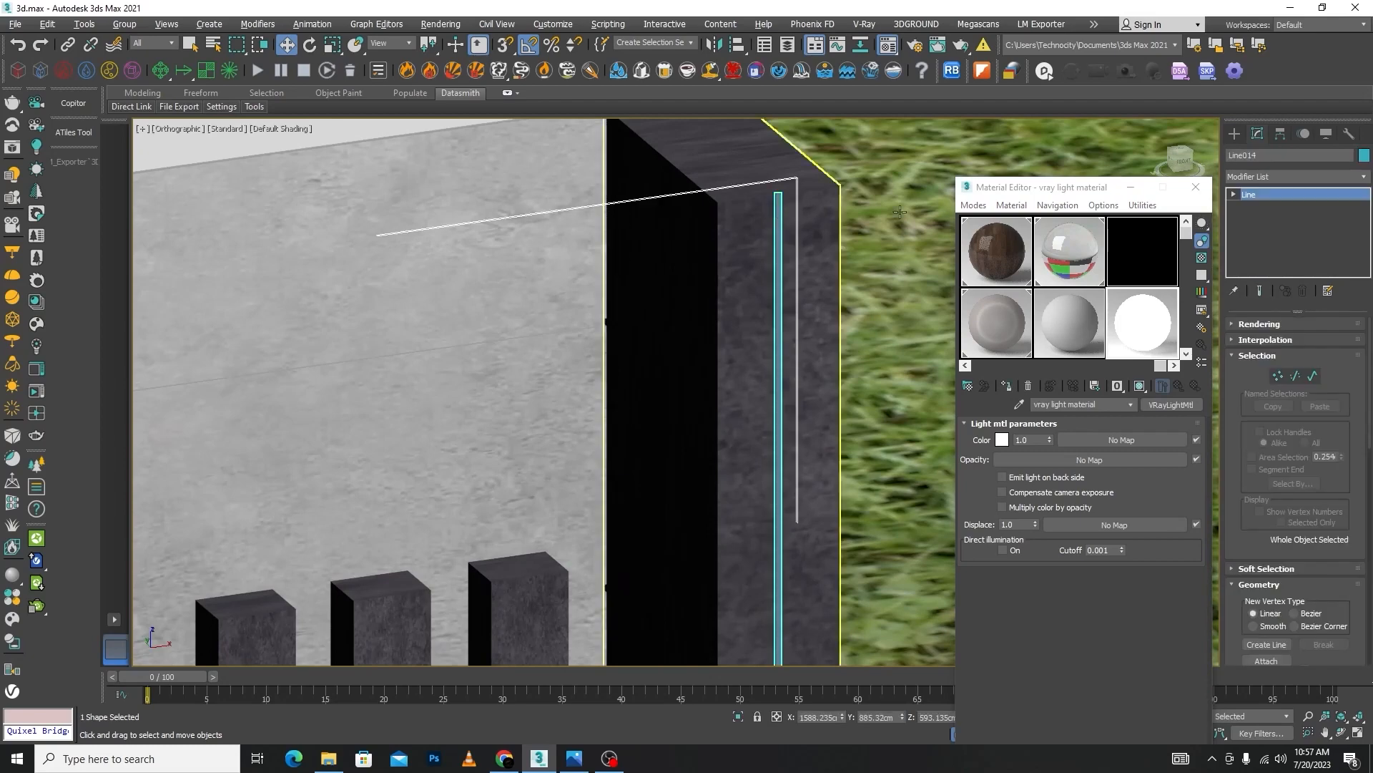
{"action": "left_click", "coordinate": [1008, 386]}
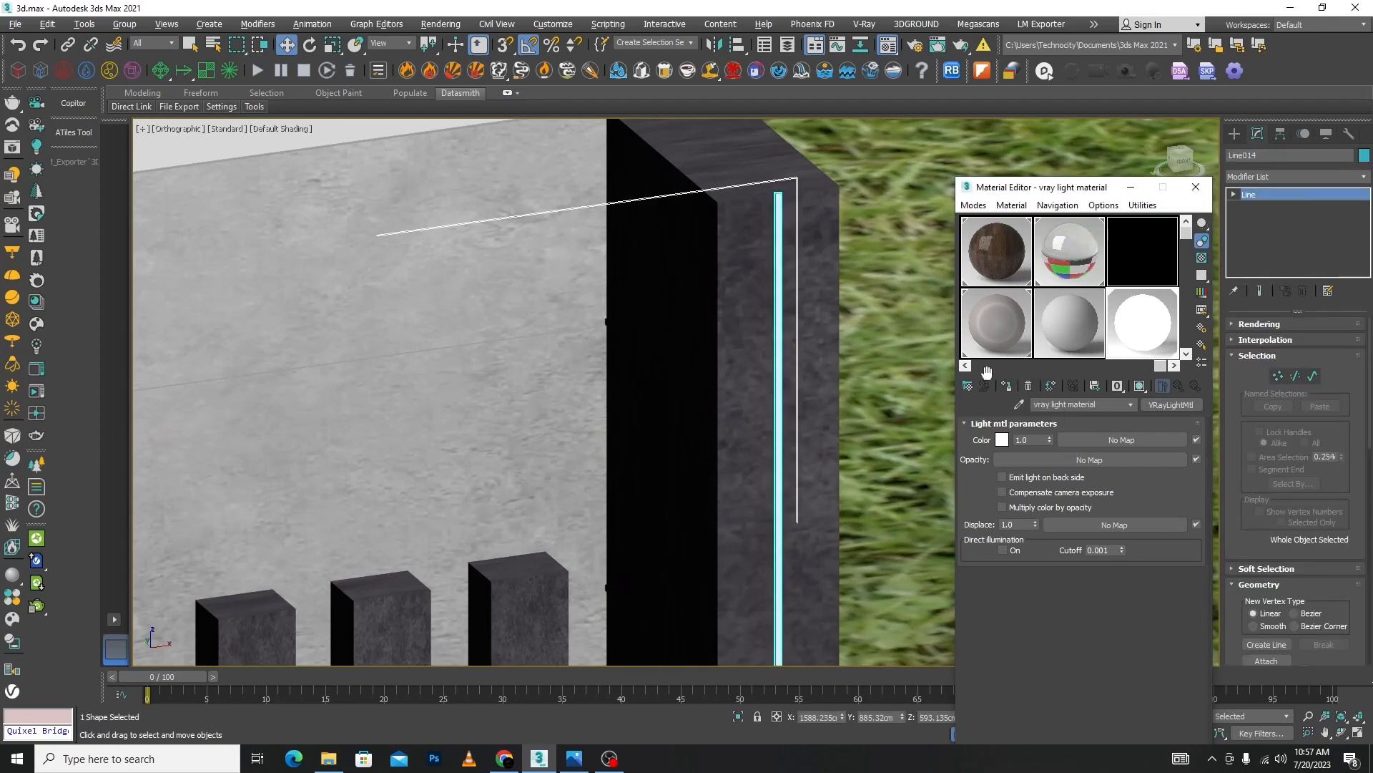
{"action": "scroll", "coordinate": [859, 324], "scroll_direction": "down", "scroll_amount": 5}
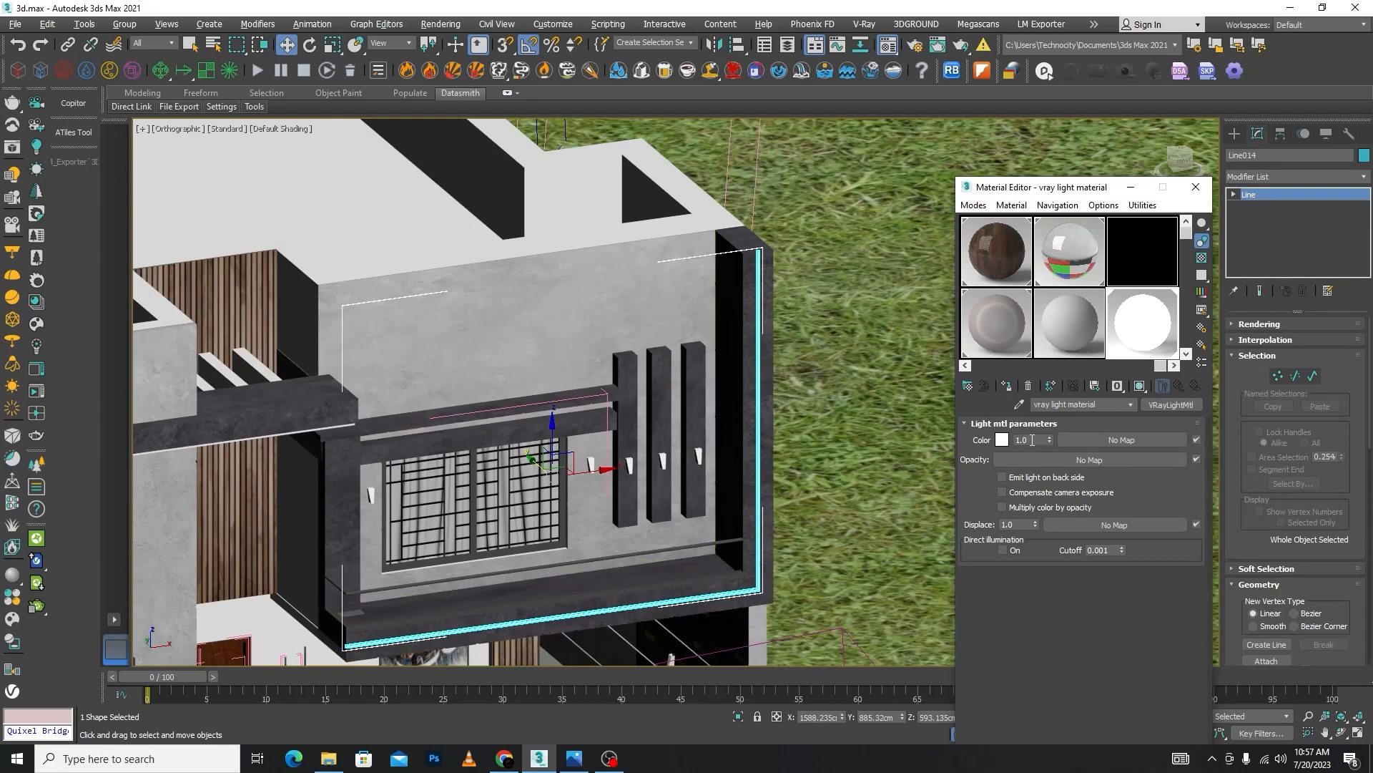
- Set the light material's color to warm orange, RGB 179, 95, 20
{"action": "left_click_drag", "start_coordinate": [1032, 440], "coordinate": [1015, 438]}
{"action": "left_click", "coordinate": [1002, 440]}
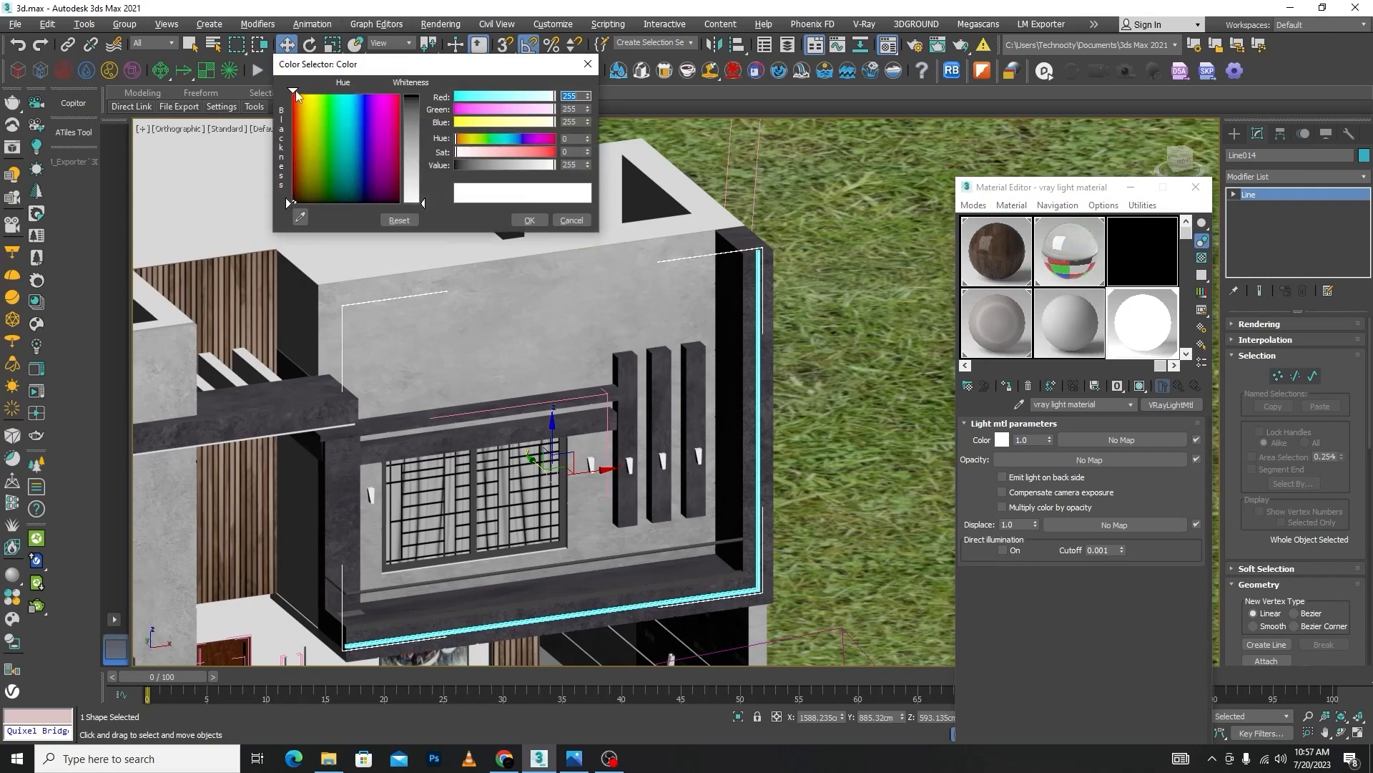
{"action": "left_click_drag", "start_coordinate": [297, 96], "coordinate": [307, 92]}
{"action": "left_click_drag", "start_coordinate": [288, 203], "coordinate": [288, 108]}
{"action": "left_click_drag", "start_coordinate": [422, 204], "coordinate": [423, 103]}
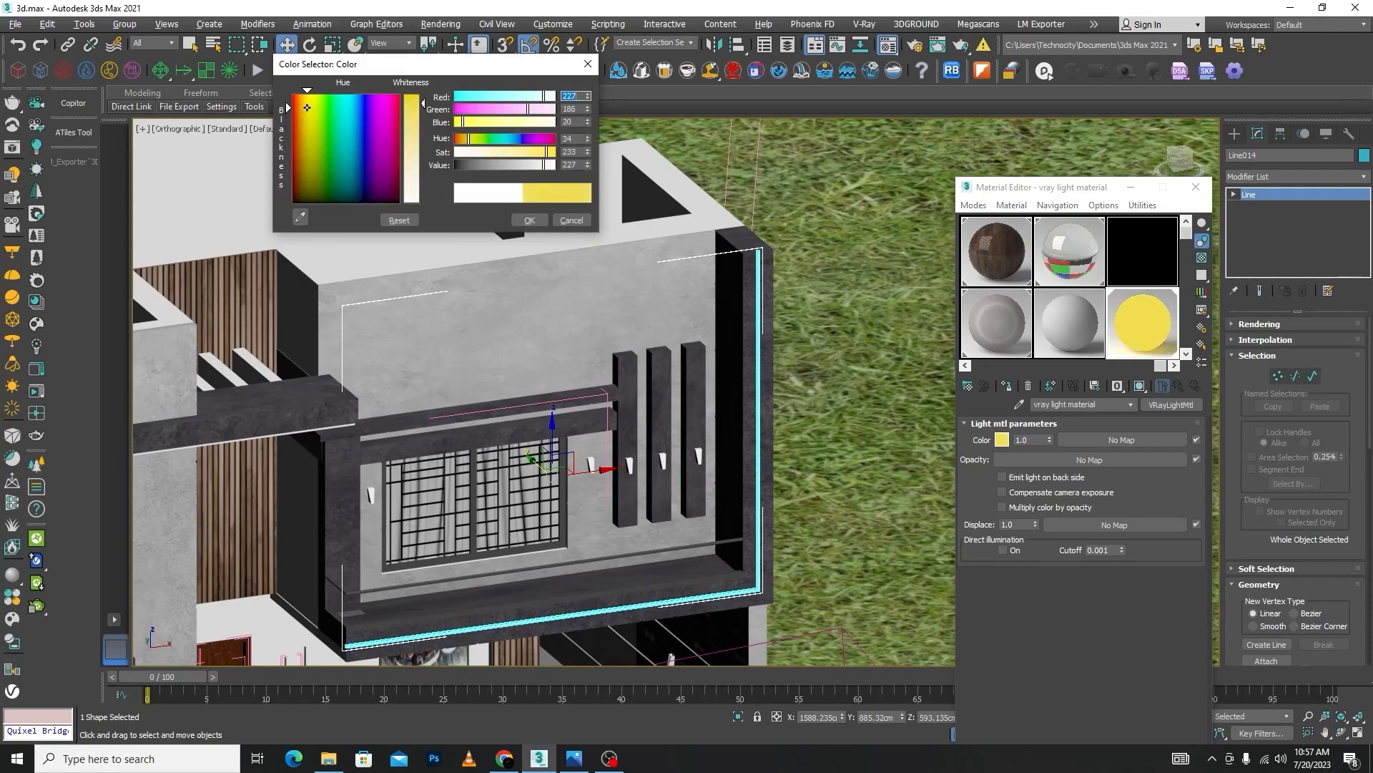
{"action": "left_click_drag", "start_coordinate": [307, 92], "coordinate": [288, 129]}
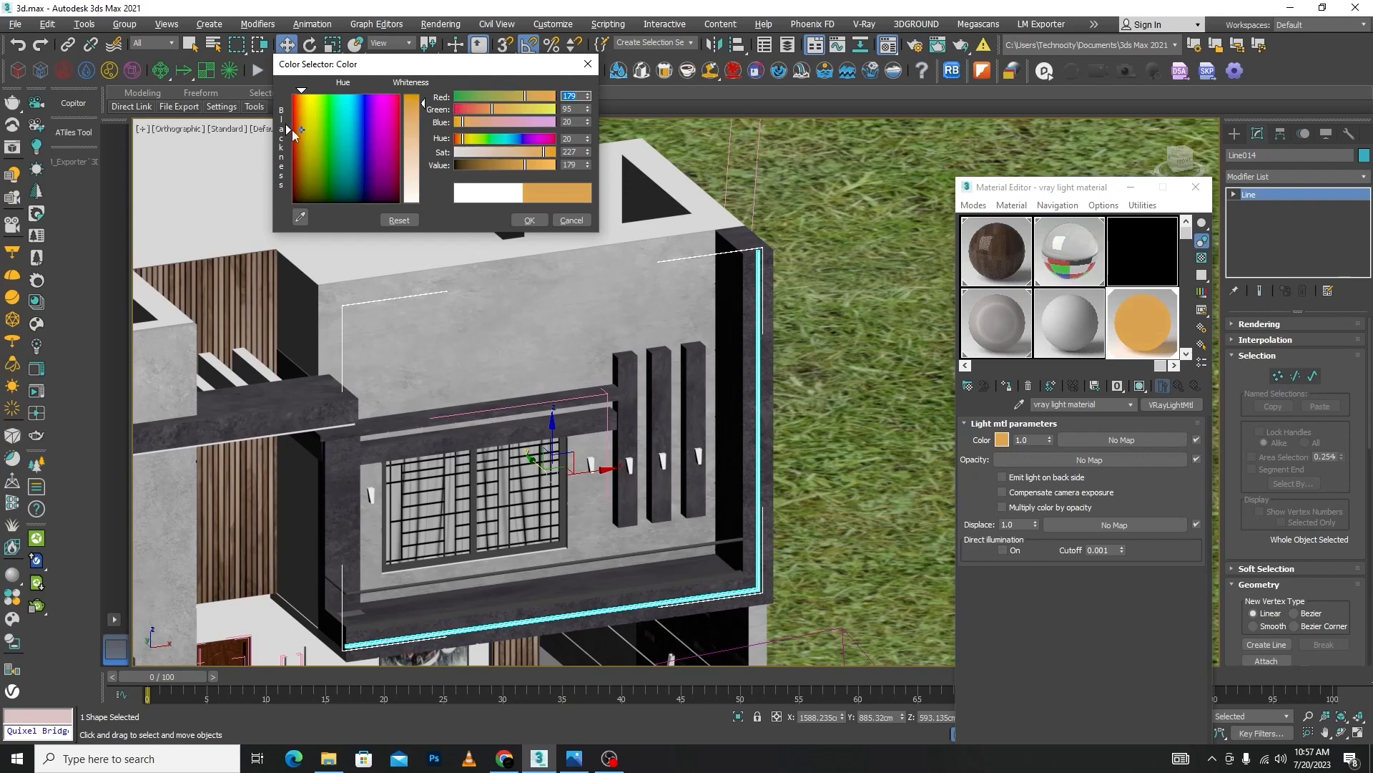
{"action": "left_click", "coordinate": [527, 221]}
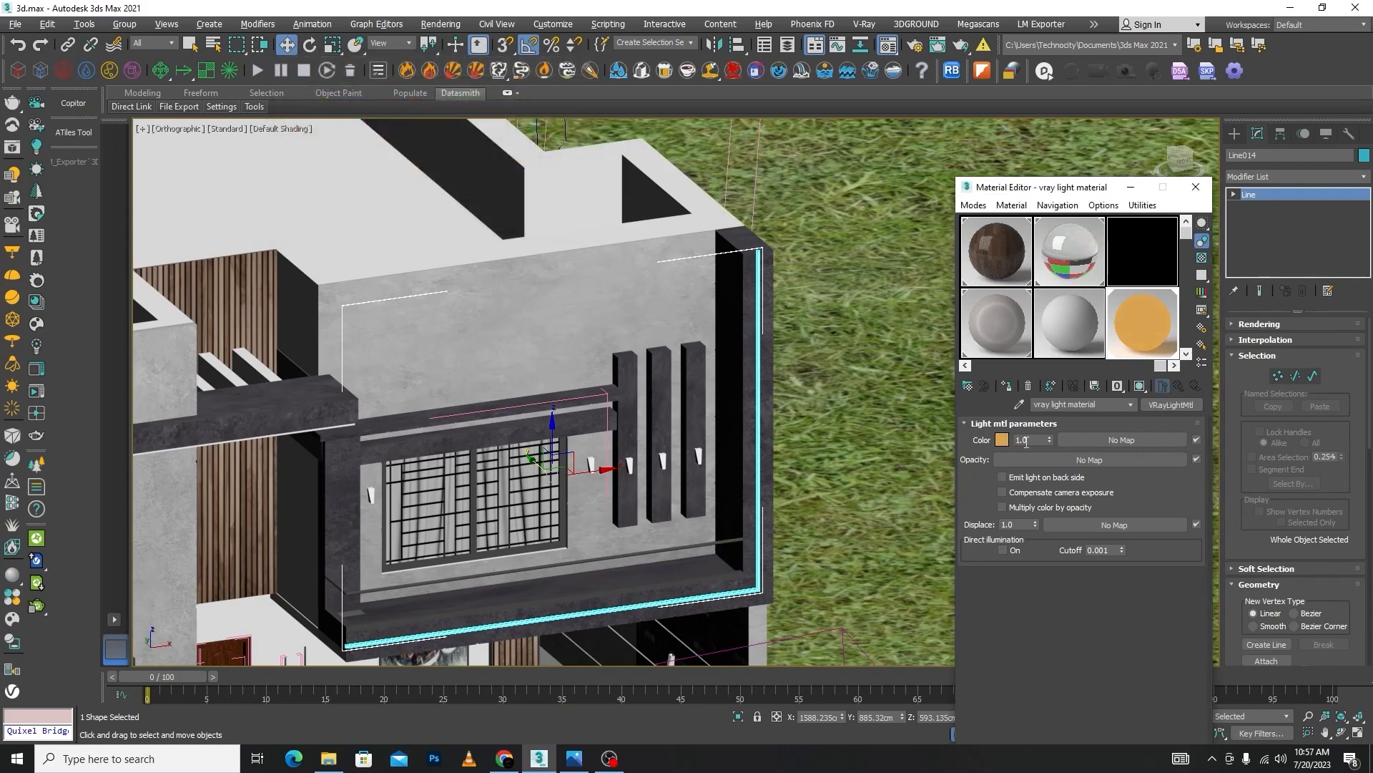
- Set the light material's color multiplier to 250 and reassign the material to the selected strip
{"action": "left_click", "coordinate": [1027, 440]}
{"action": "type", "text": "250"}
{"action": "key", "text": "Return"}
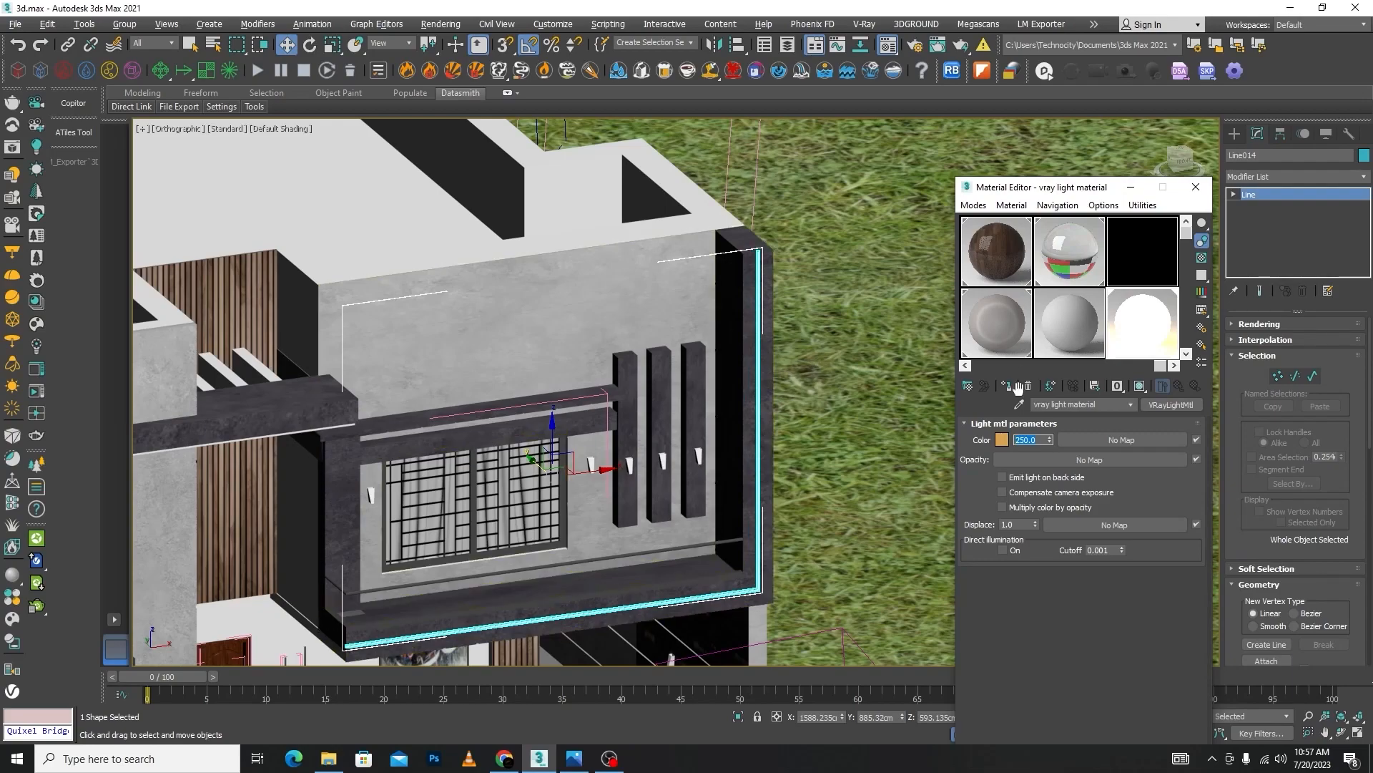
{"action": "left_click", "coordinate": [1019, 386]}
- Inspect the light material on the balcony frame's strip, then close the material editor
{"action": "scroll", "coordinate": [763, 495], "scroll_direction": "down", "scroll_amount": 8}
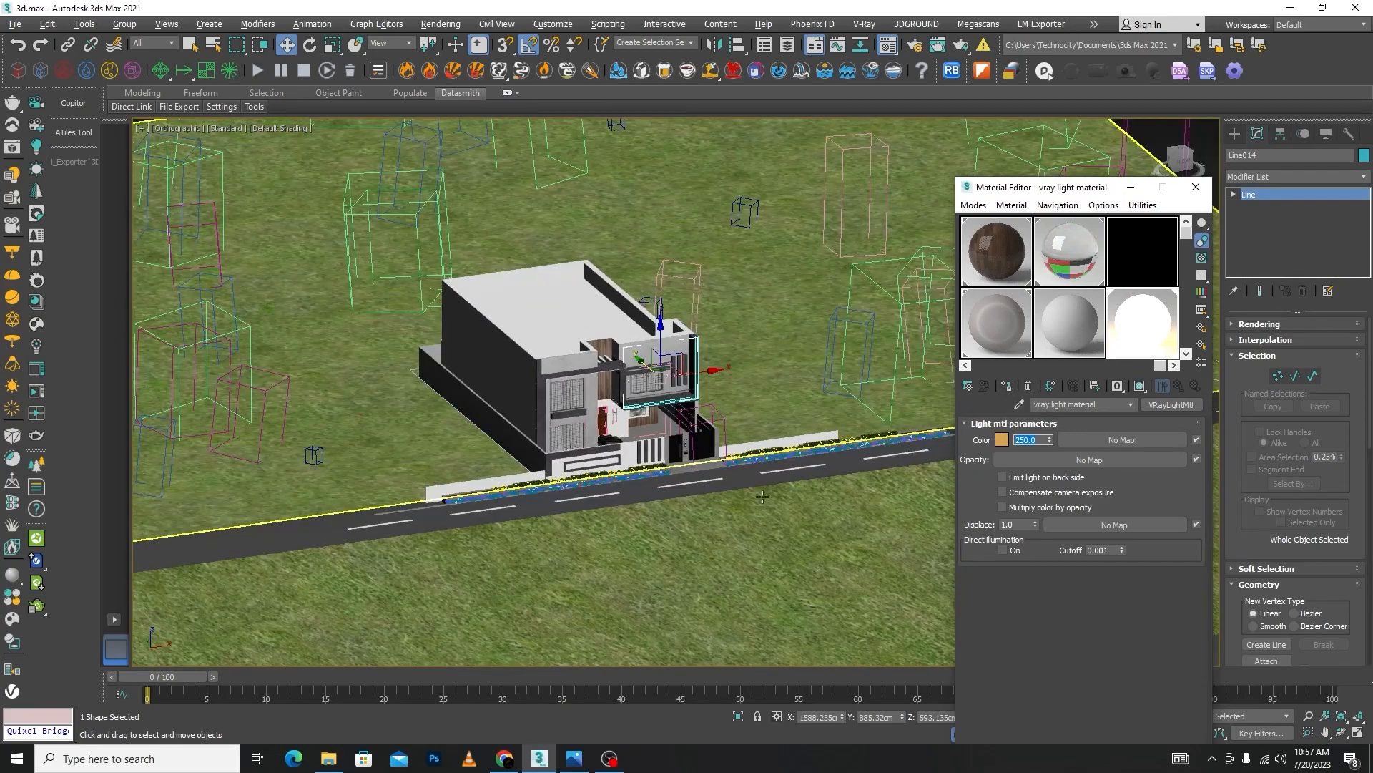
{"action": "left_click", "coordinate": [762, 495]}
{"action": "scroll", "coordinate": [691, 374], "scroll_direction": "up", "scroll_amount": 10}
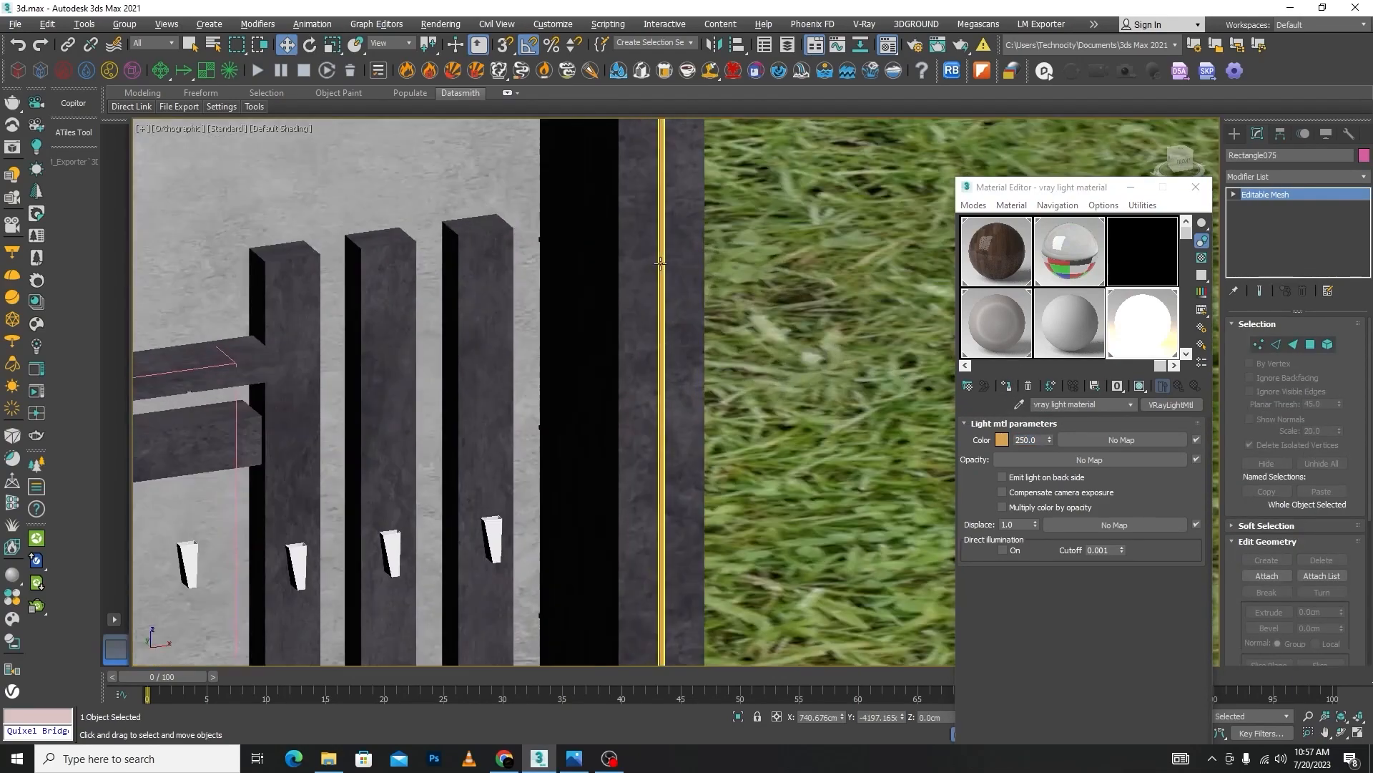
{"action": "left_click", "coordinate": [660, 263]}
{"action": "scroll", "coordinate": [700, 337], "scroll_direction": "down", "scroll_amount": 6}
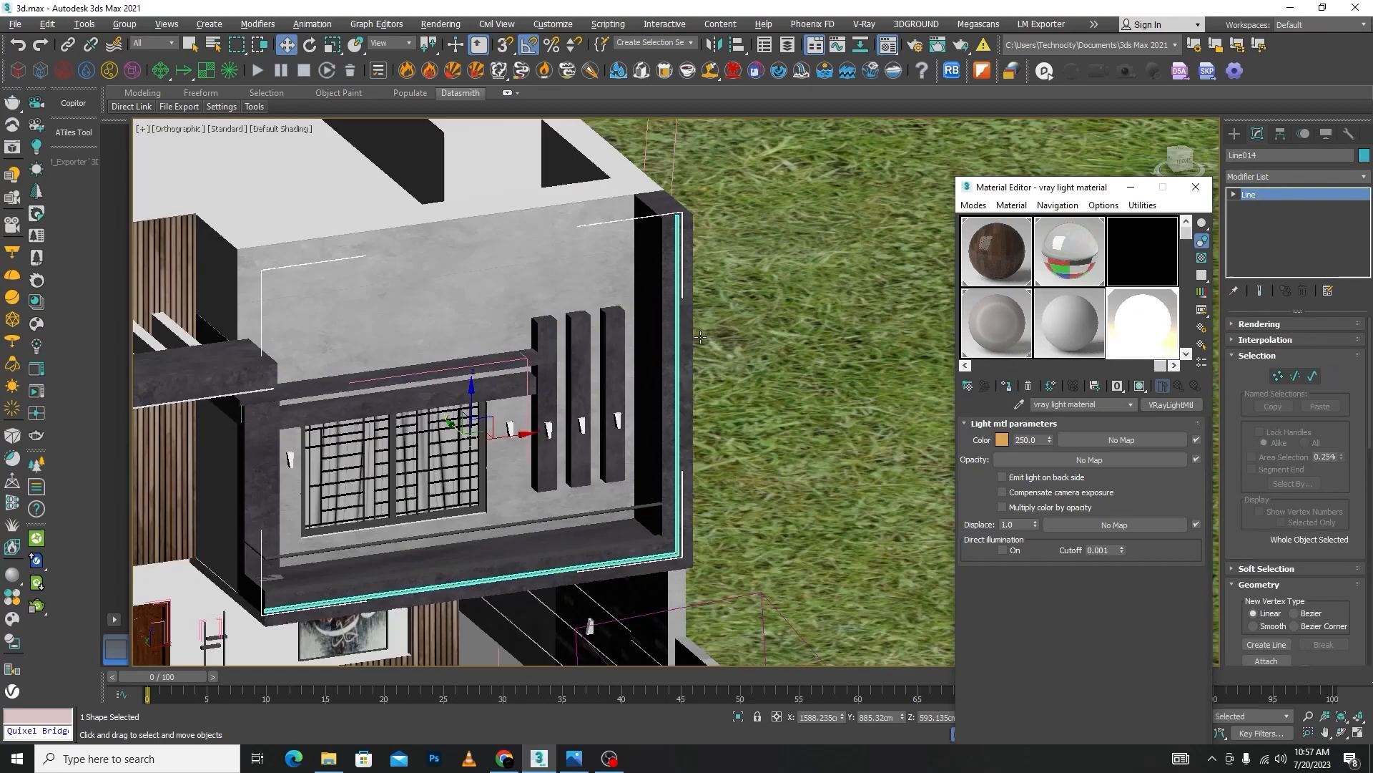
{"action": "scroll", "coordinate": [700, 336], "scroll_direction": "down", "scroll_amount": 1}
{"action": "scroll", "coordinate": [702, 335], "scroll_direction": "down", "scroll_amount": 2}
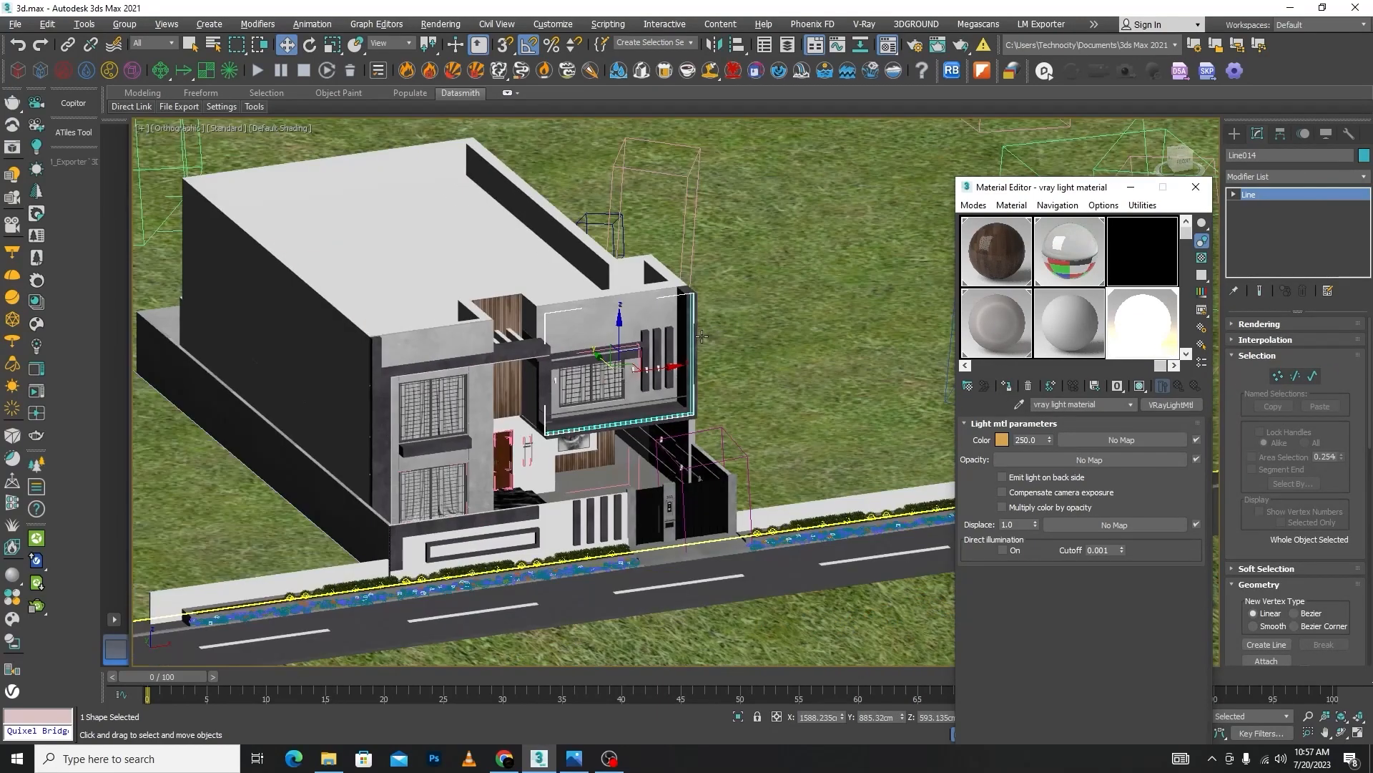
{"action": "left_click", "coordinate": [1196, 187]}
- Create a V-Ray physical camera in the top view, from beyond the front lawn to the road by the house, with about 6391 cm target distance
{"action": "scroll", "coordinate": [649, 294], "scroll_direction": "down", "scroll_amount": 6}
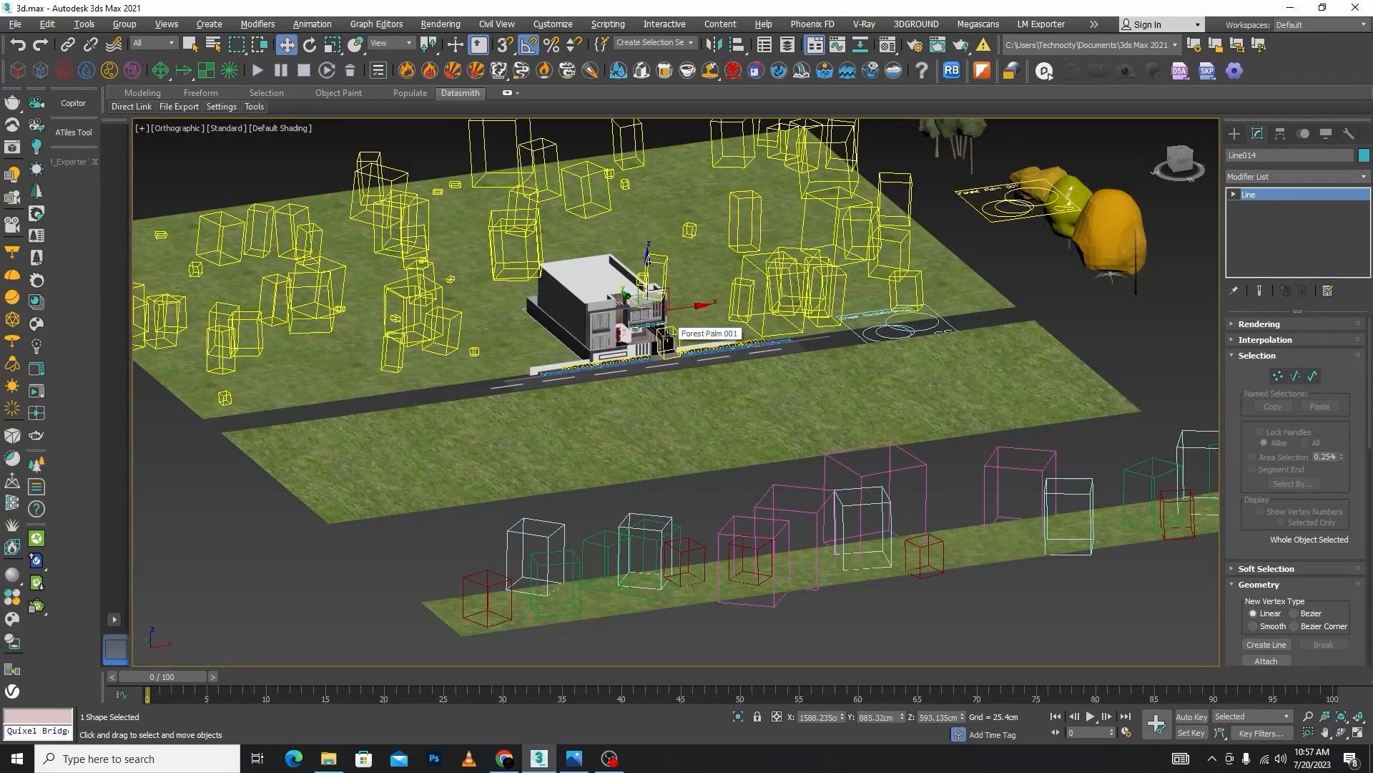
{"action": "key", "text": "t"}
{"action": "scroll", "coordinate": [665, 351], "scroll_direction": "down", "scroll_amount": 2}
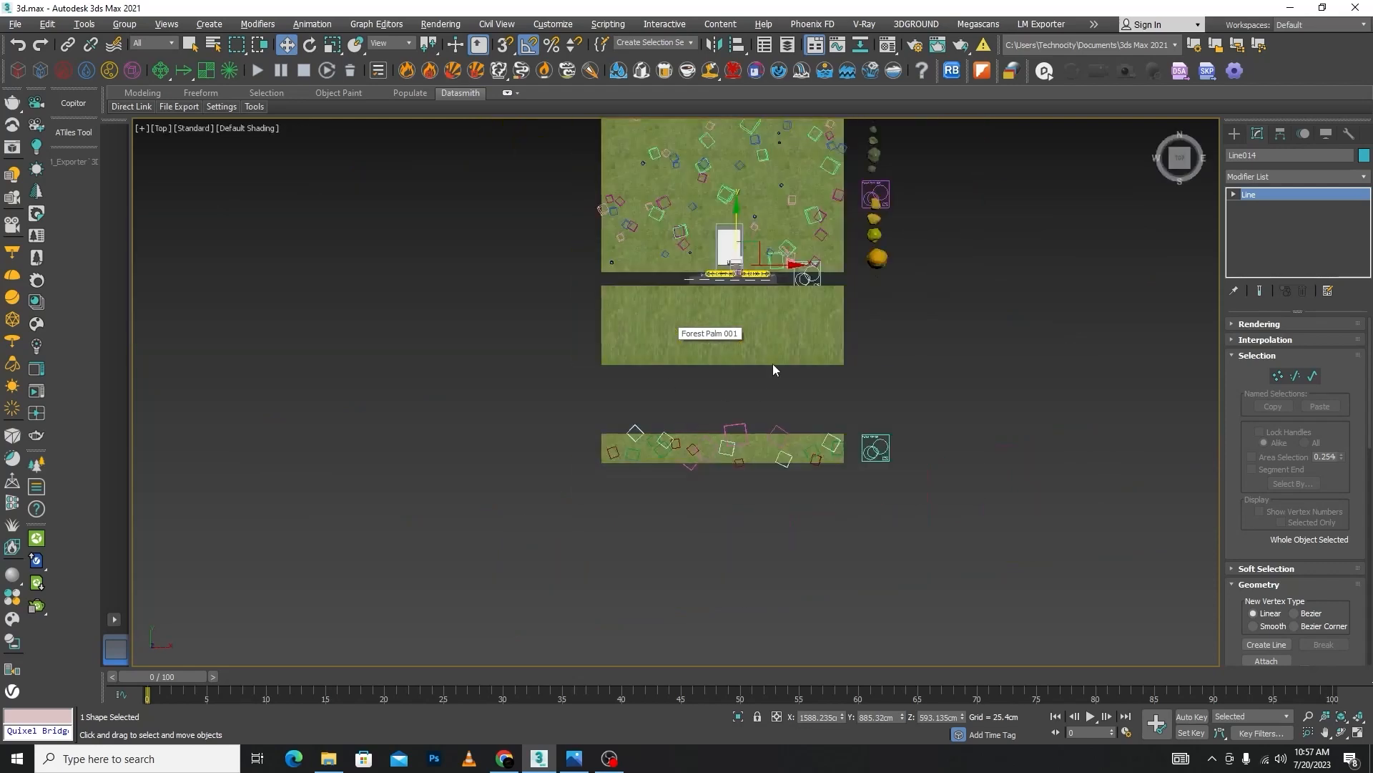
{"action": "middle_click_drag", "start_coordinate": [994, 299], "coordinate": [945, 448]}
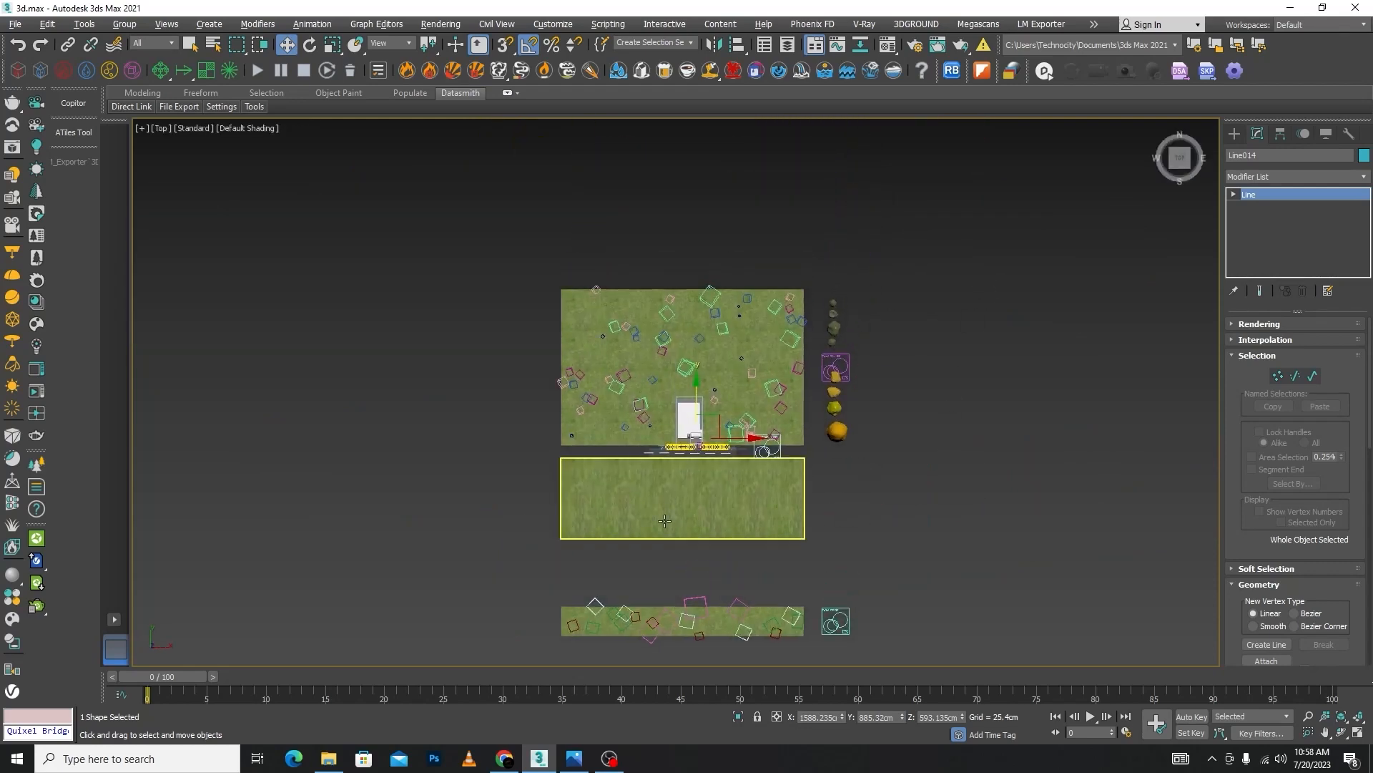
{"action": "scroll", "coordinate": [664, 521], "scroll_direction": "up", "scroll_amount": 2}
{"action": "left_click", "coordinate": [1233, 133]}
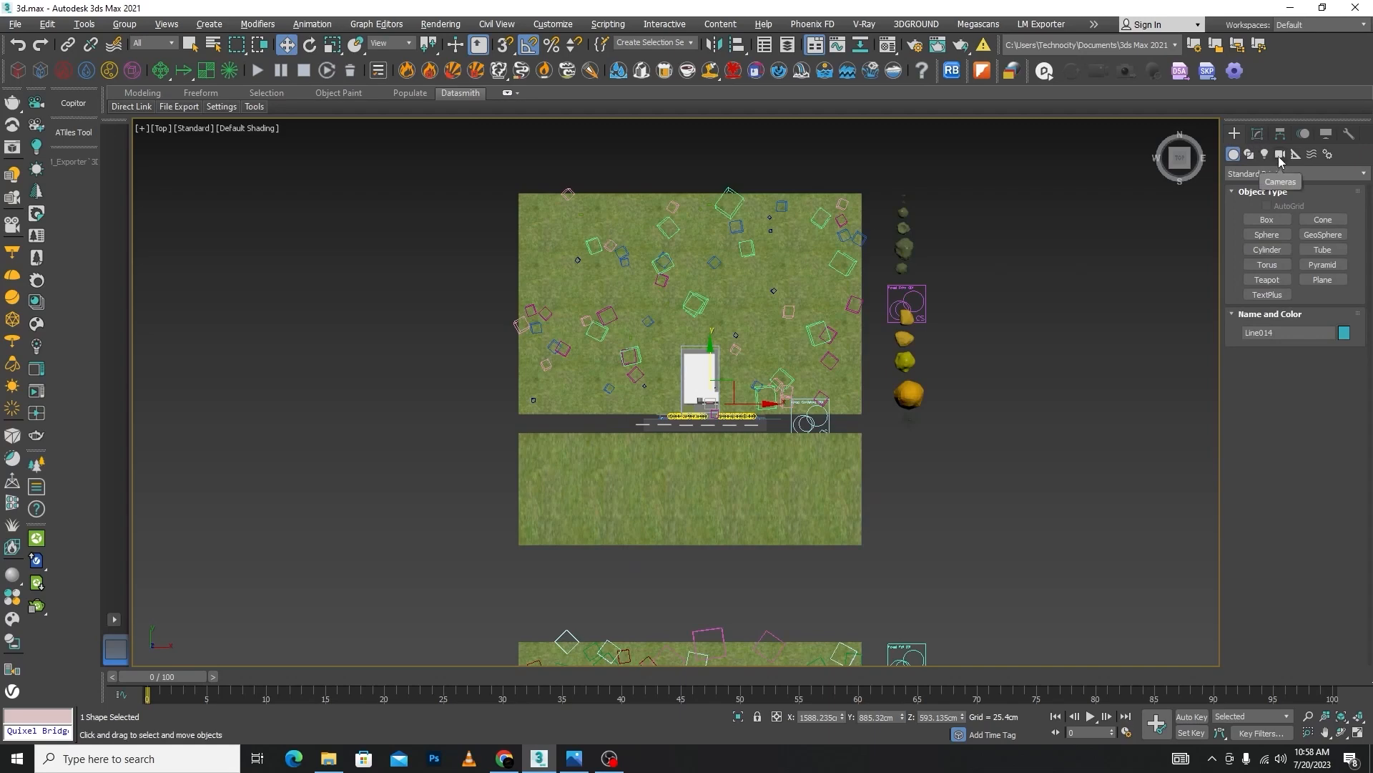
{"action": "left_click", "coordinate": [1281, 155]}
{"action": "left_click", "coordinate": [1334, 172]}
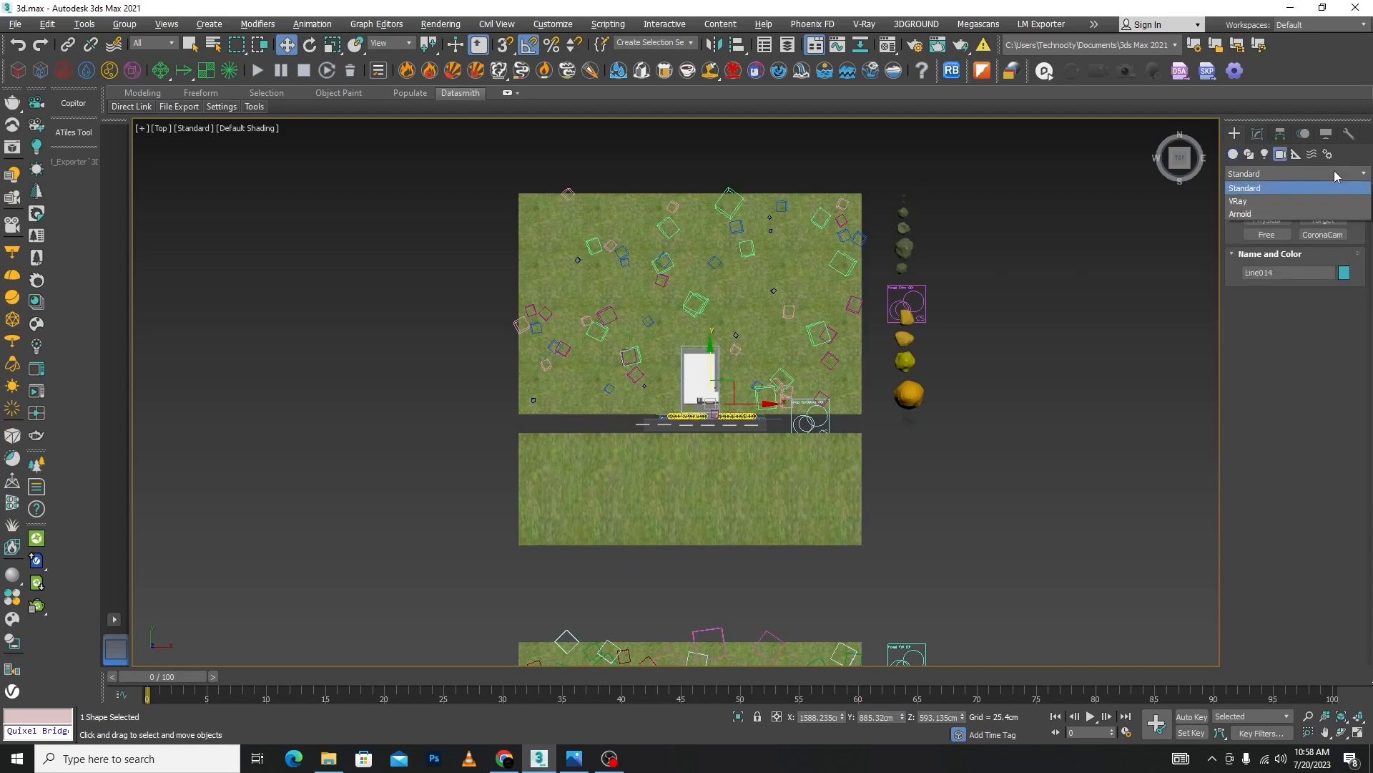
{"action": "left_click", "coordinate": [1265, 202]}
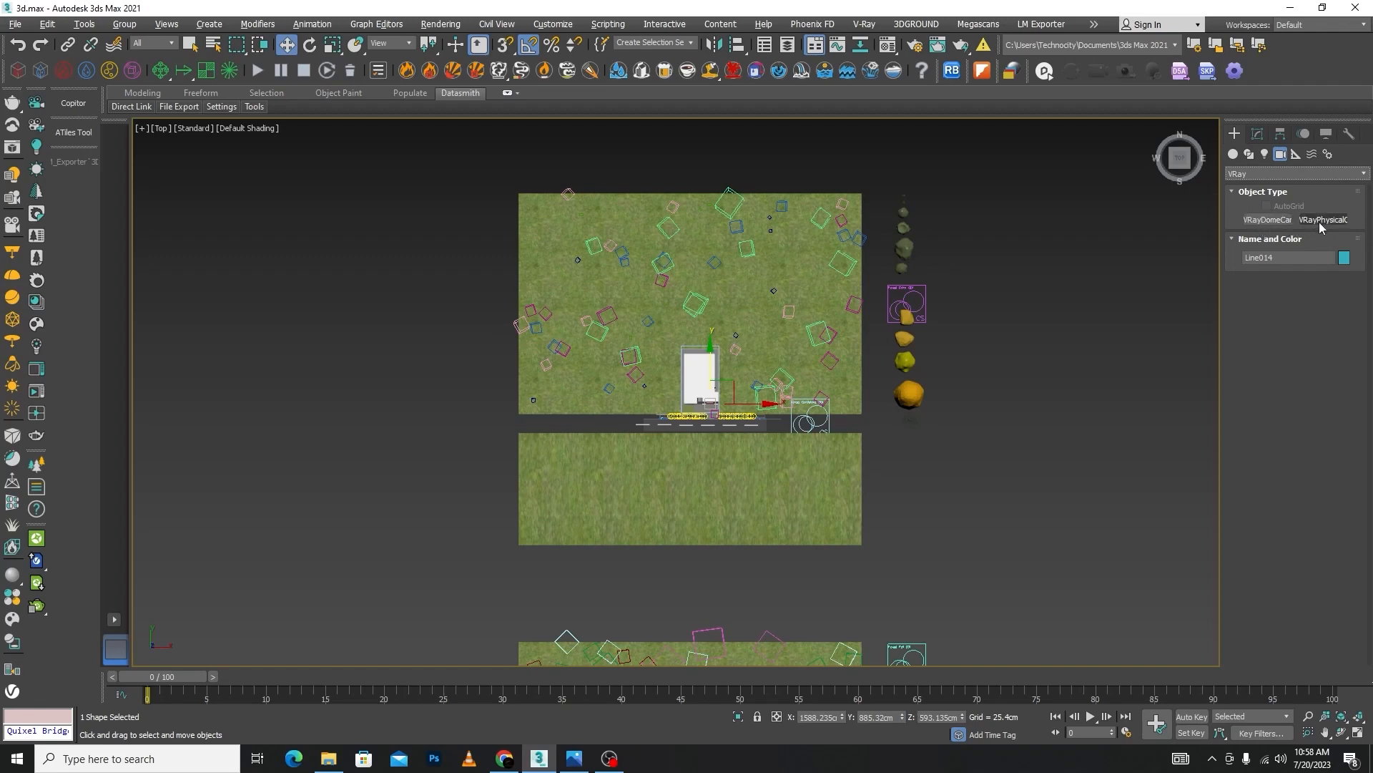
{"action": "left_click", "coordinate": [1319, 220]}
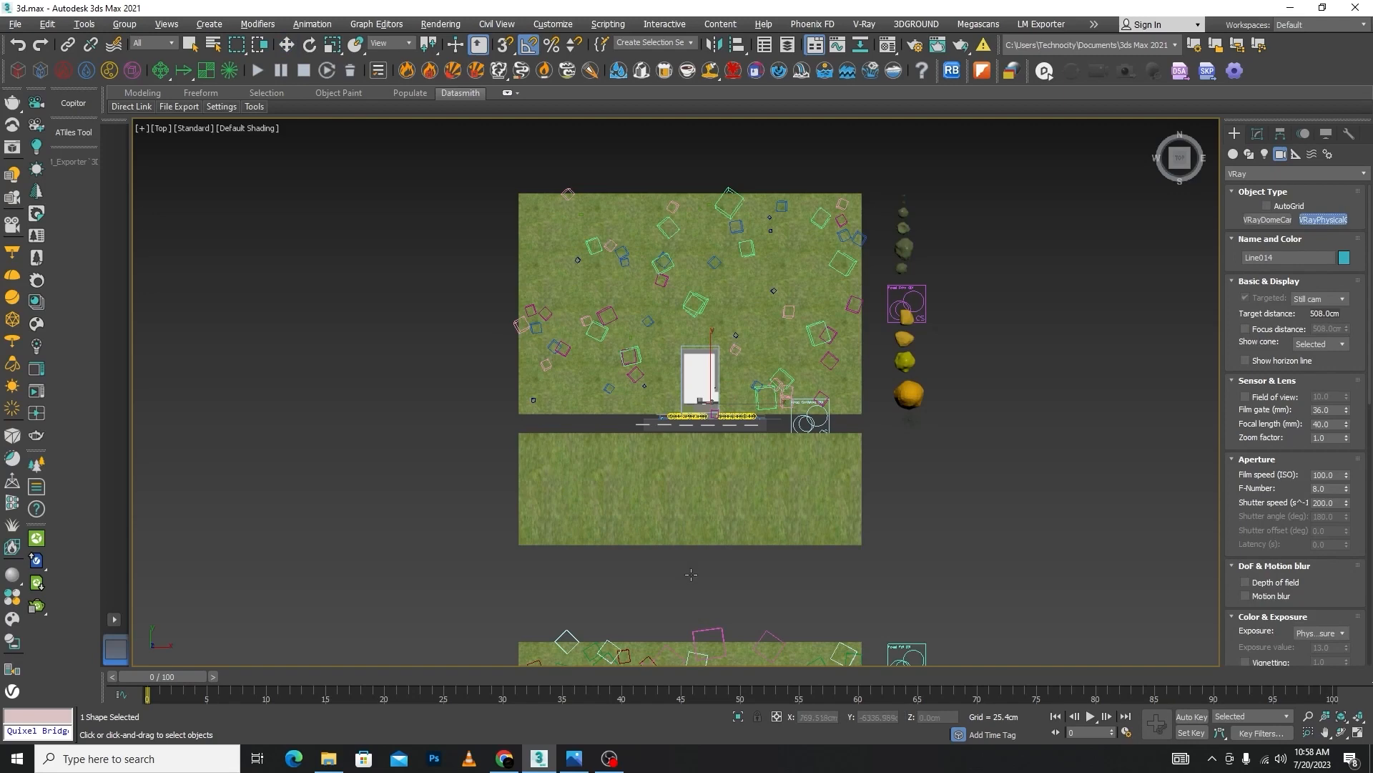
{"action": "left_click_drag", "start_coordinate": [691, 574], "coordinate": [690, 424]}
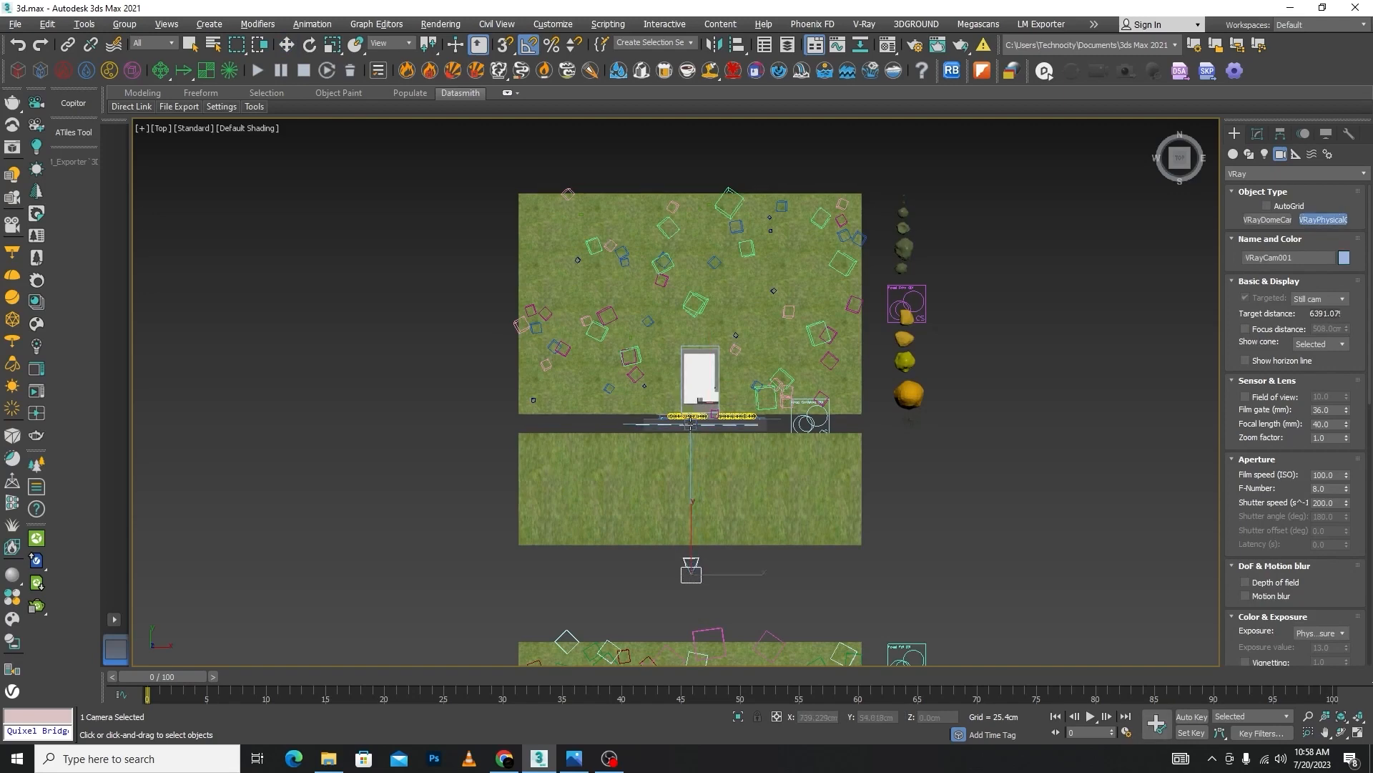
{"action": "key", "text": "w"}
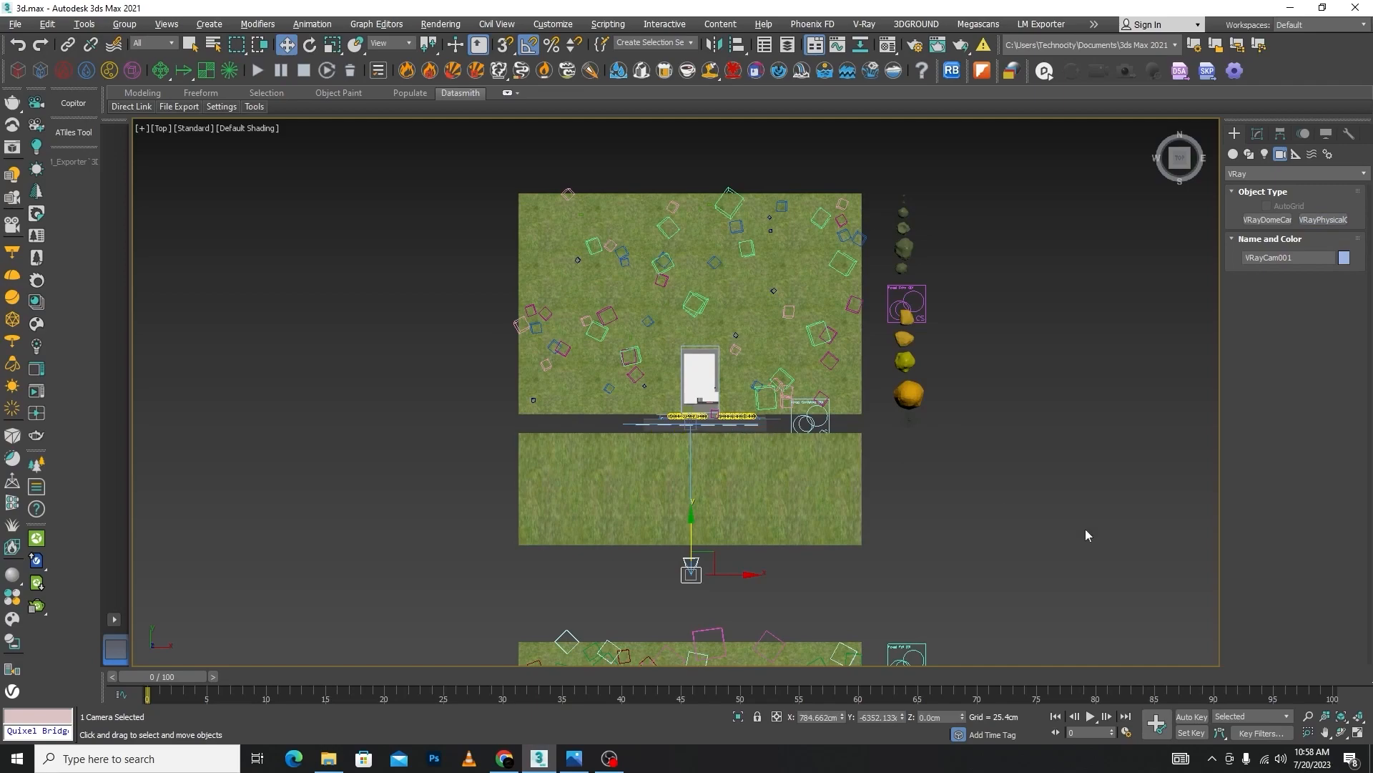
{"action": "left_click", "coordinate": [1086, 536]}
{"action": "scroll", "coordinate": [686, 603], "scroll_direction": "up", "scroll_amount": 4}
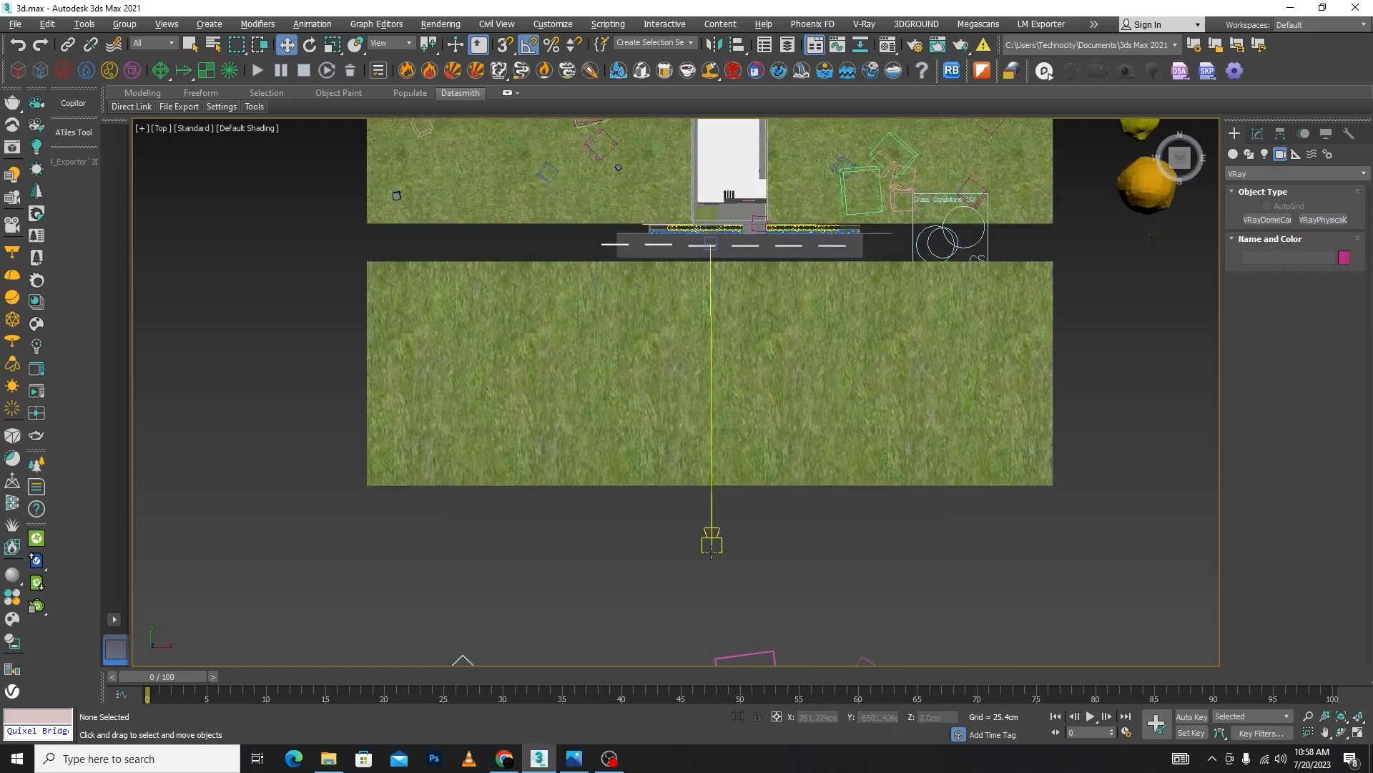
- Check the reference villa image, then shift the camera about 61 cm sideways in the top view
{"action": "left_click", "coordinate": [711, 550]}
{"action": "scroll", "coordinate": [711, 549], "scroll_direction": "down", "scroll_amount": 2}
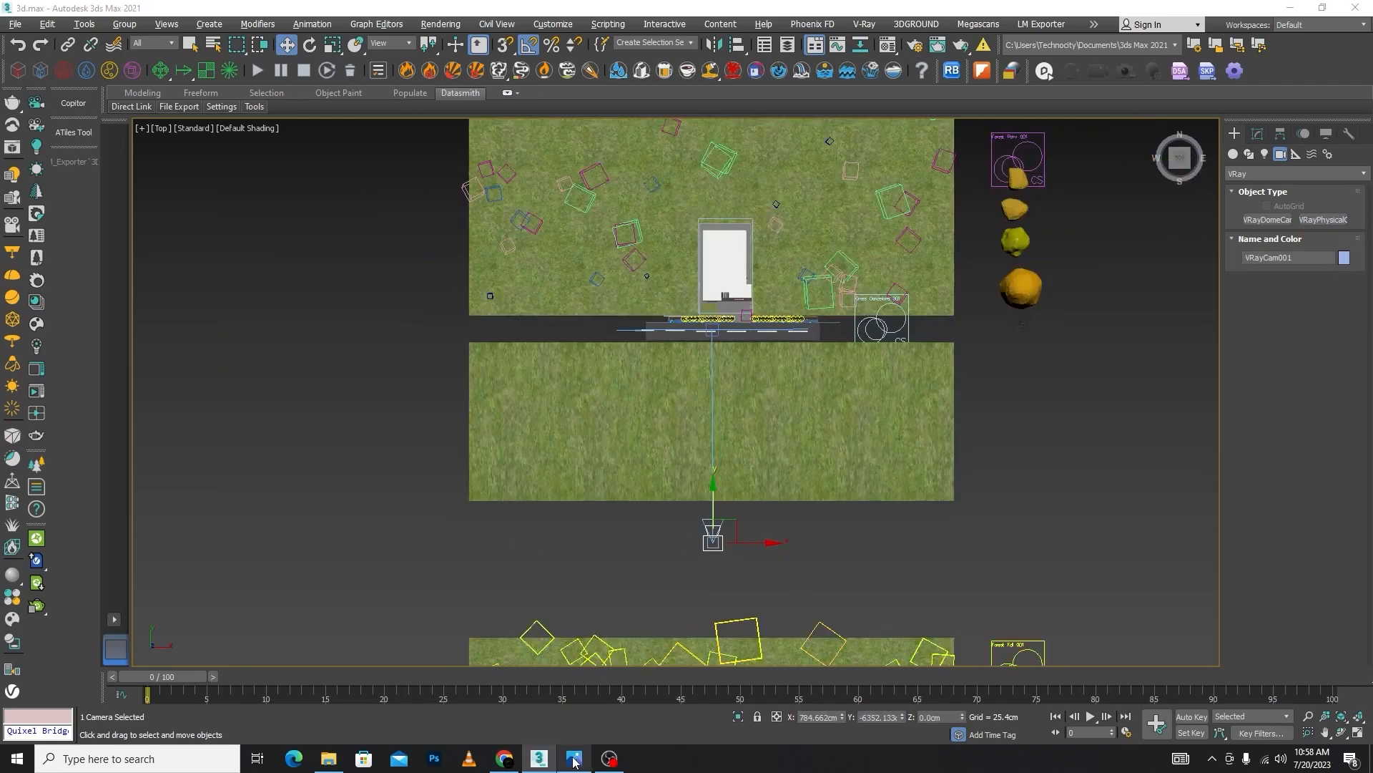
{"action": "left_click", "coordinate": [575, 759]}
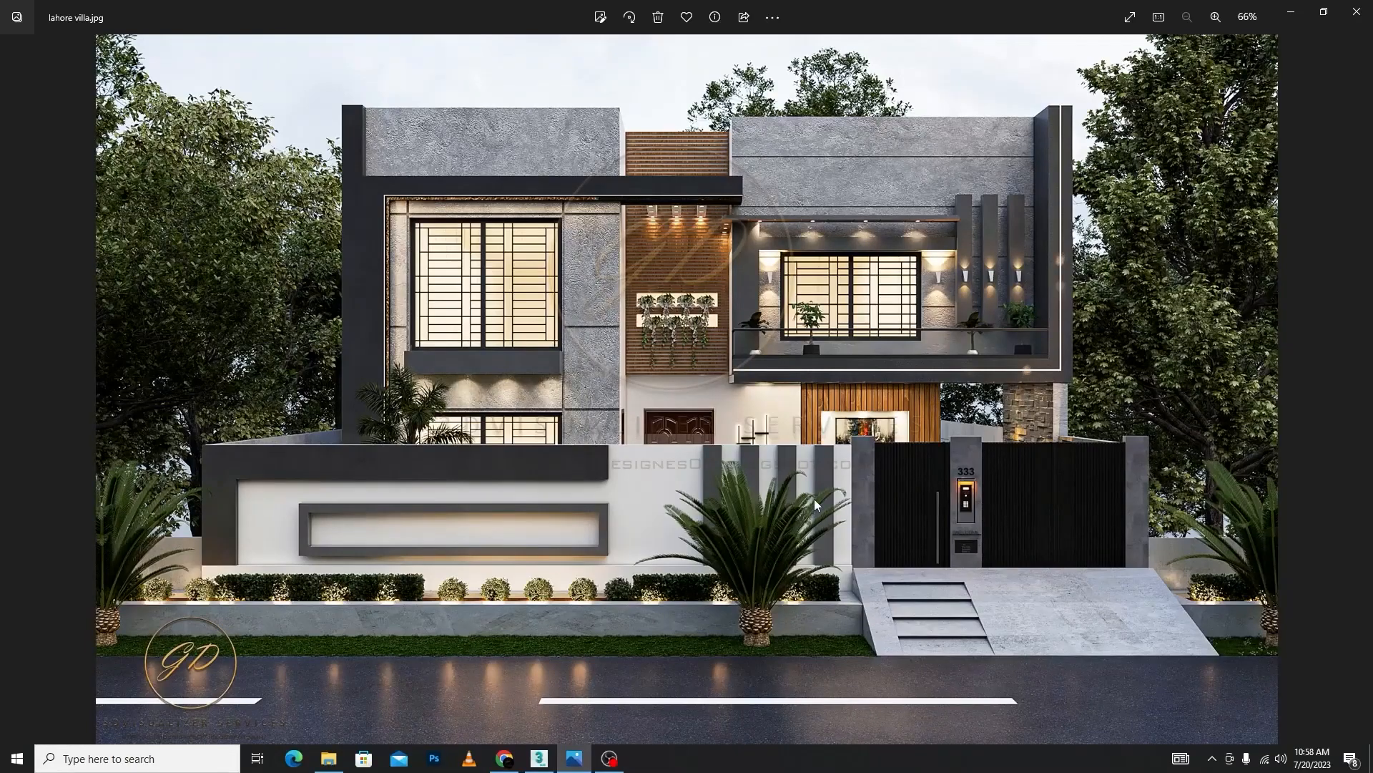
{"action": "left_click", "coordinate": [1291, 11]}
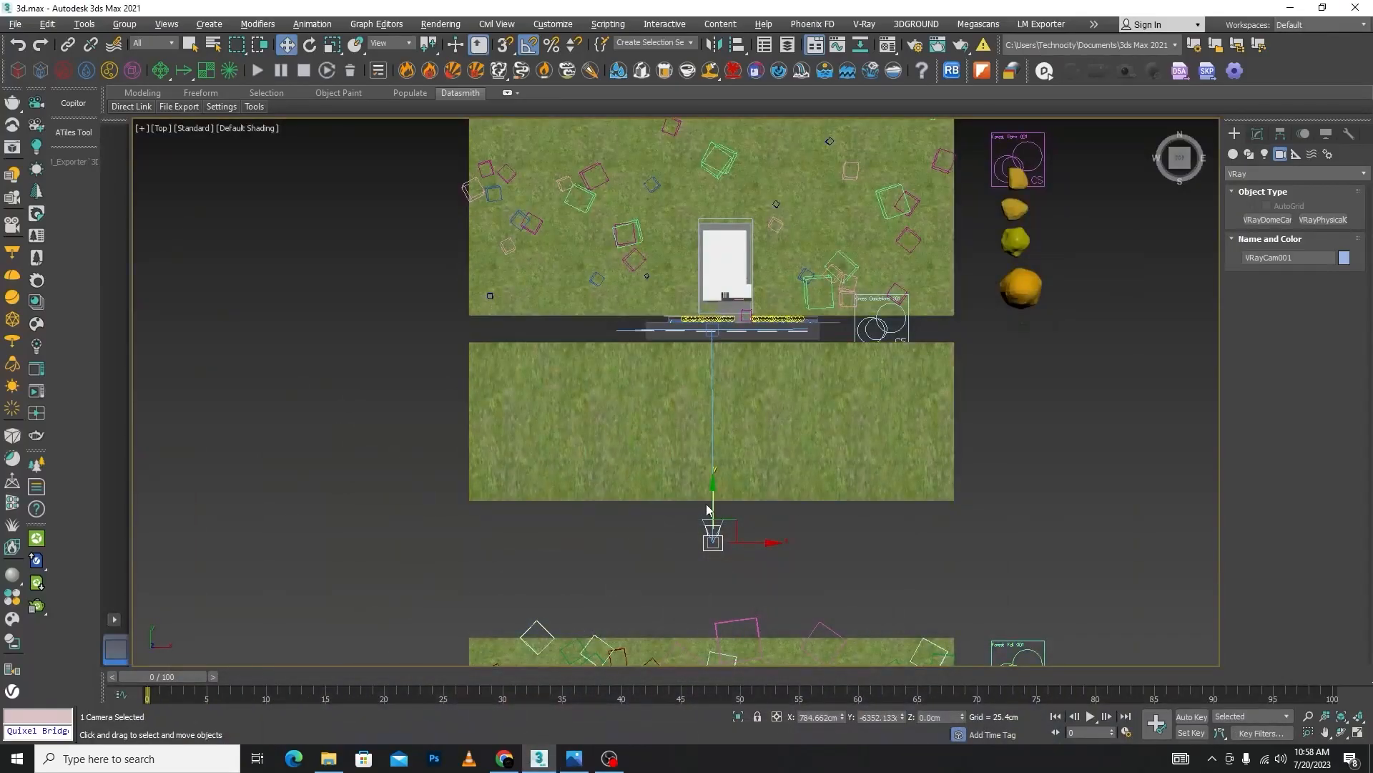
{"action": "scroll", "coordinate": [707, 509], "scroll_direction": "up", "scroll_amount": 2}
{"action": "left_click_drag", "start_coordinate": [765, 574], "coordinate": [758, 575]}
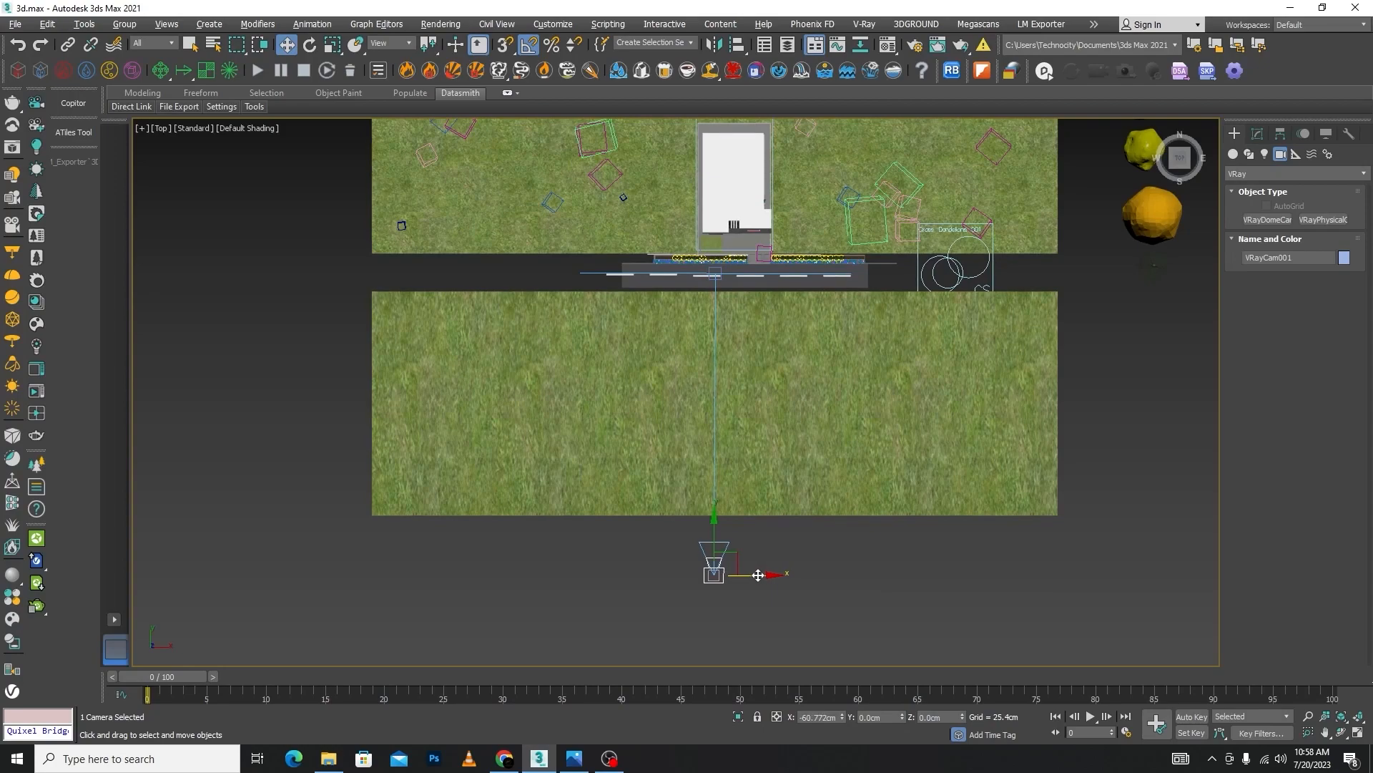
{"action": "left_click", "coordinate": [840, 563]}
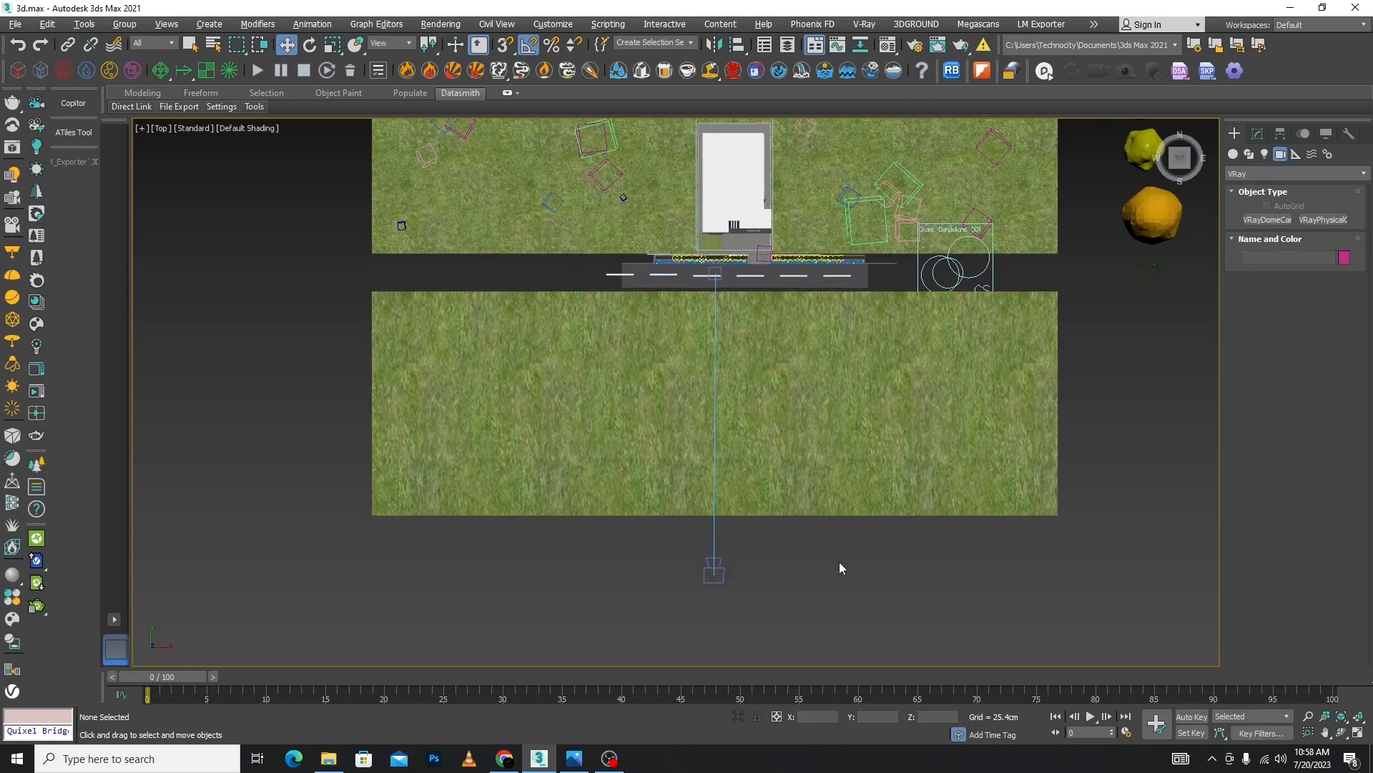
- Show the camera's view in one of four viewports and move the camera with its target toward the house
{"action": "key", "text": "alt+w"}
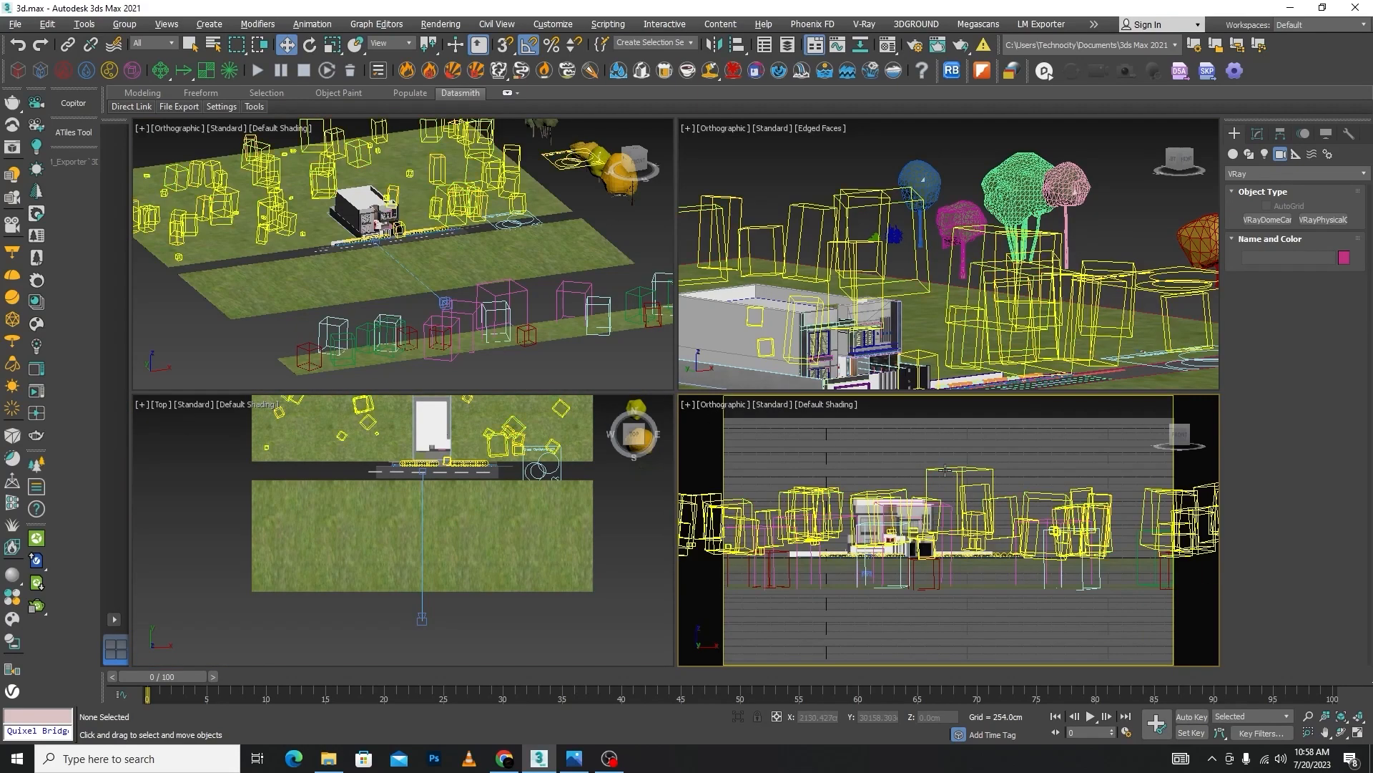
{"action": "key", "text": "c"}
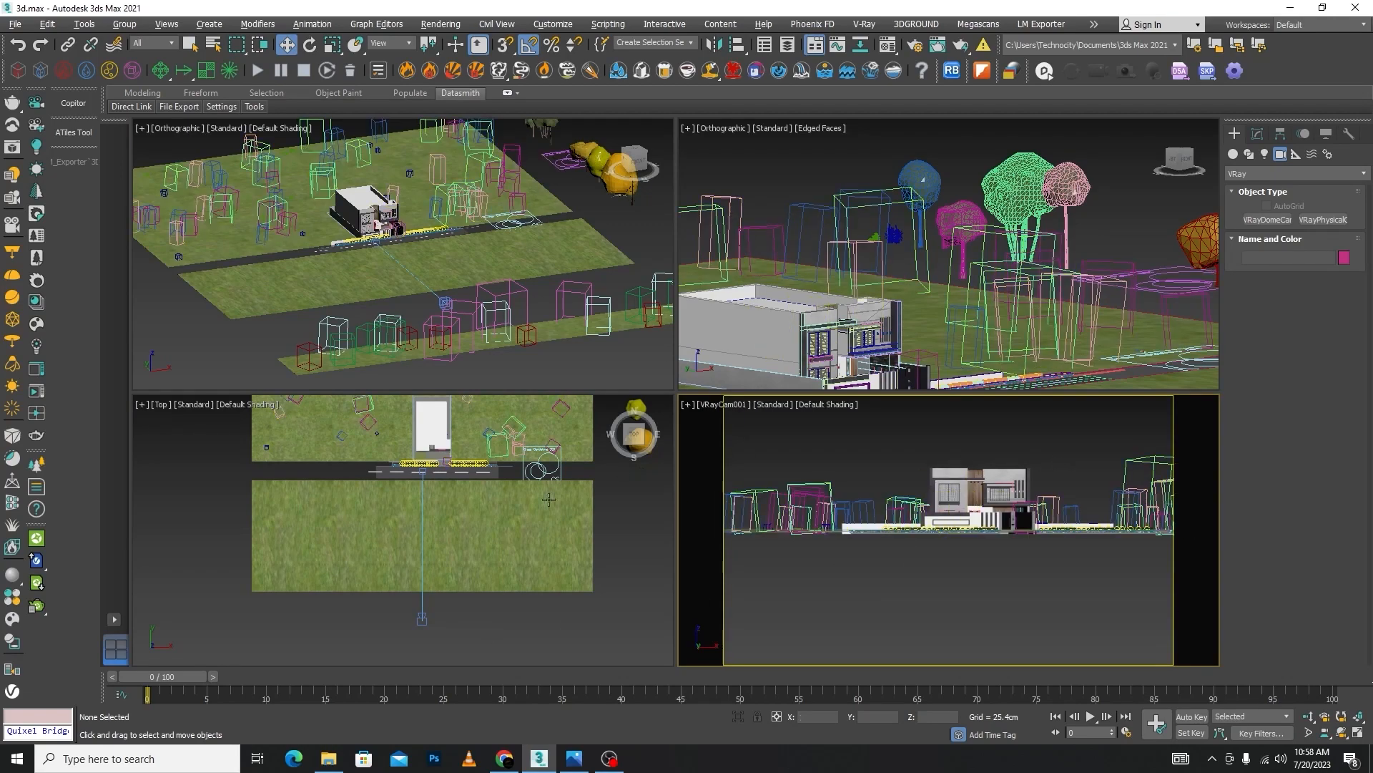
{"action": "left_click", "coordinate": [422, 586]}
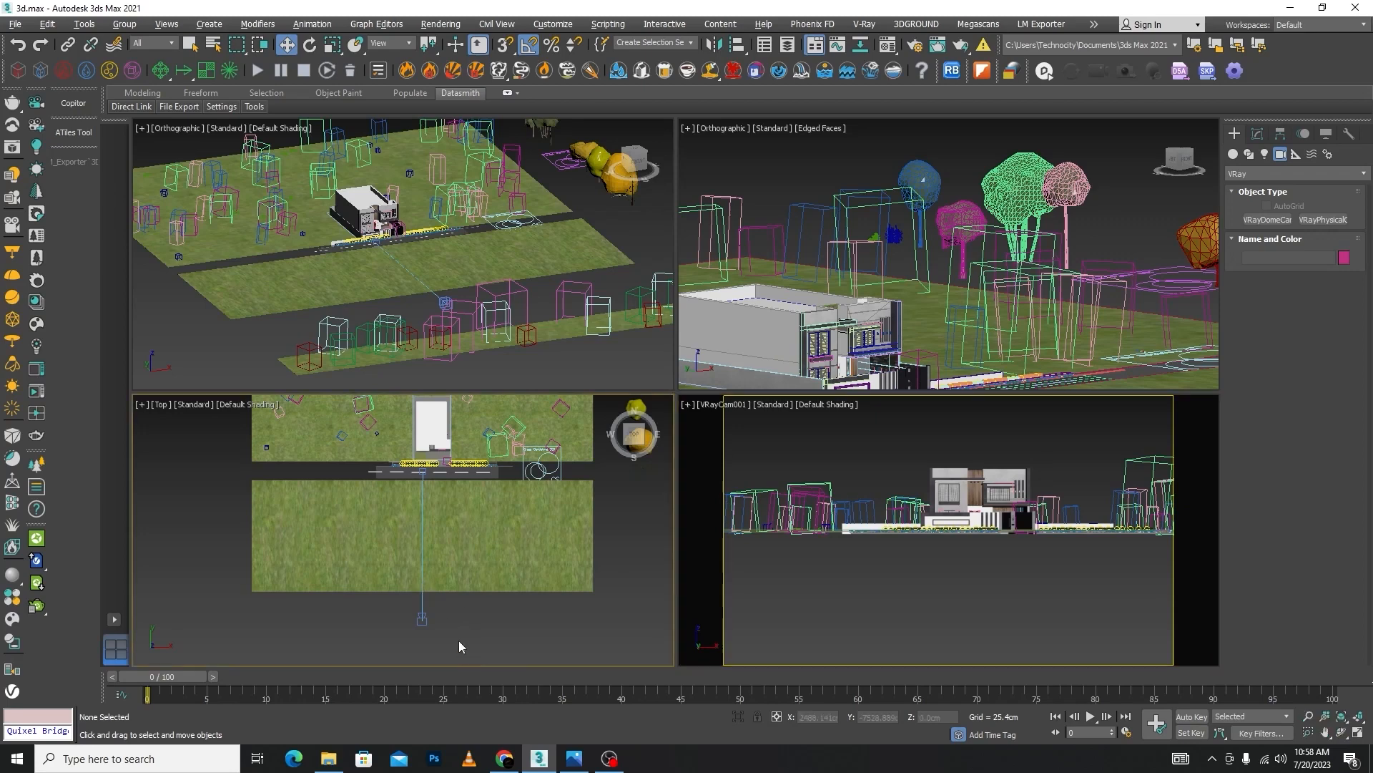
{"action": "left_click_drag", "start_coordinate": [424, 509], "coordinate": [469, 455]}
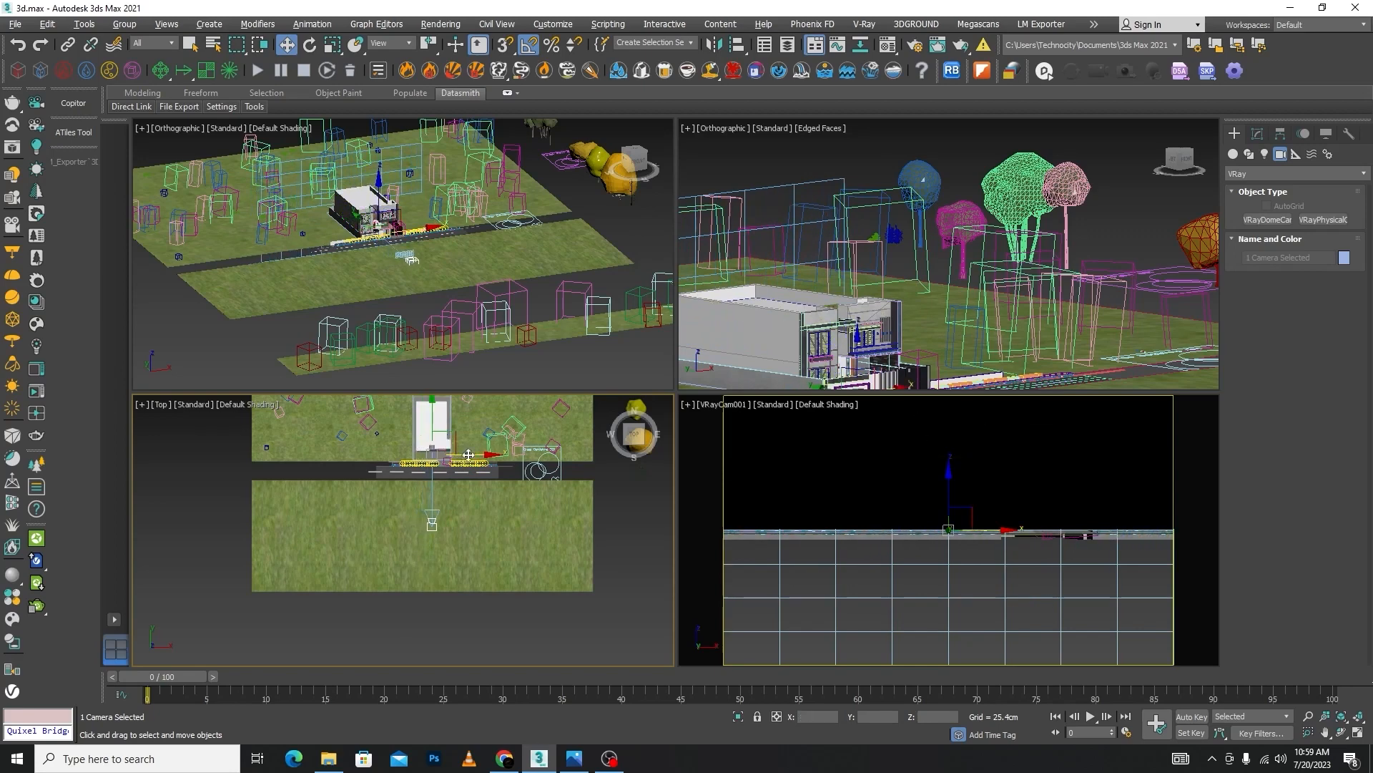
- Raise the camera and its target in the left view using relative offsets of 1.5 in Z and Y
{"action": "key", "text": "l"}
{"action": "scroll", "coordinate": [406, 491], "scroll_direction": "up", "scroll_amount": 4}
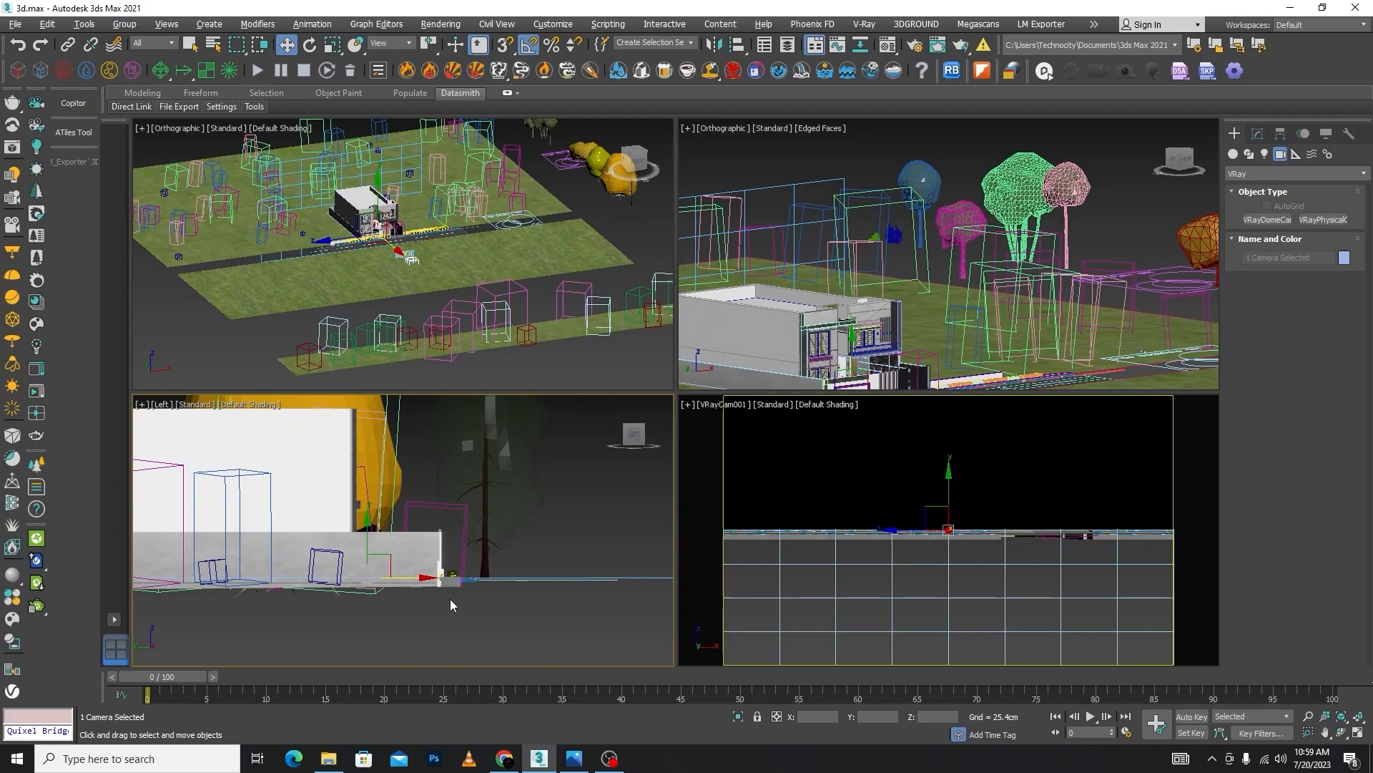
{"action": "left_click_drag", "start_coordinate": [425, 577], "coordinate": [420, 578]}
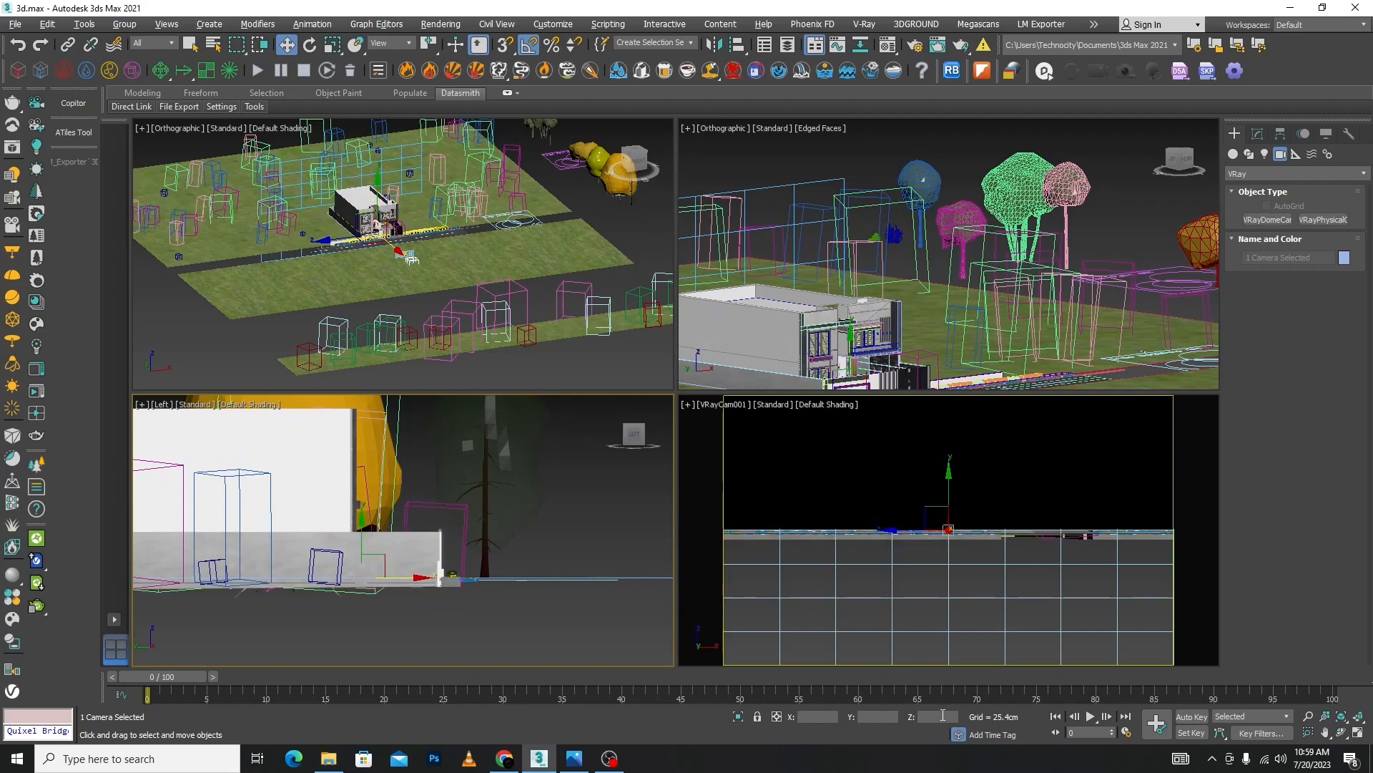
{"action": "left_click", "coordinate": [777, 716]}
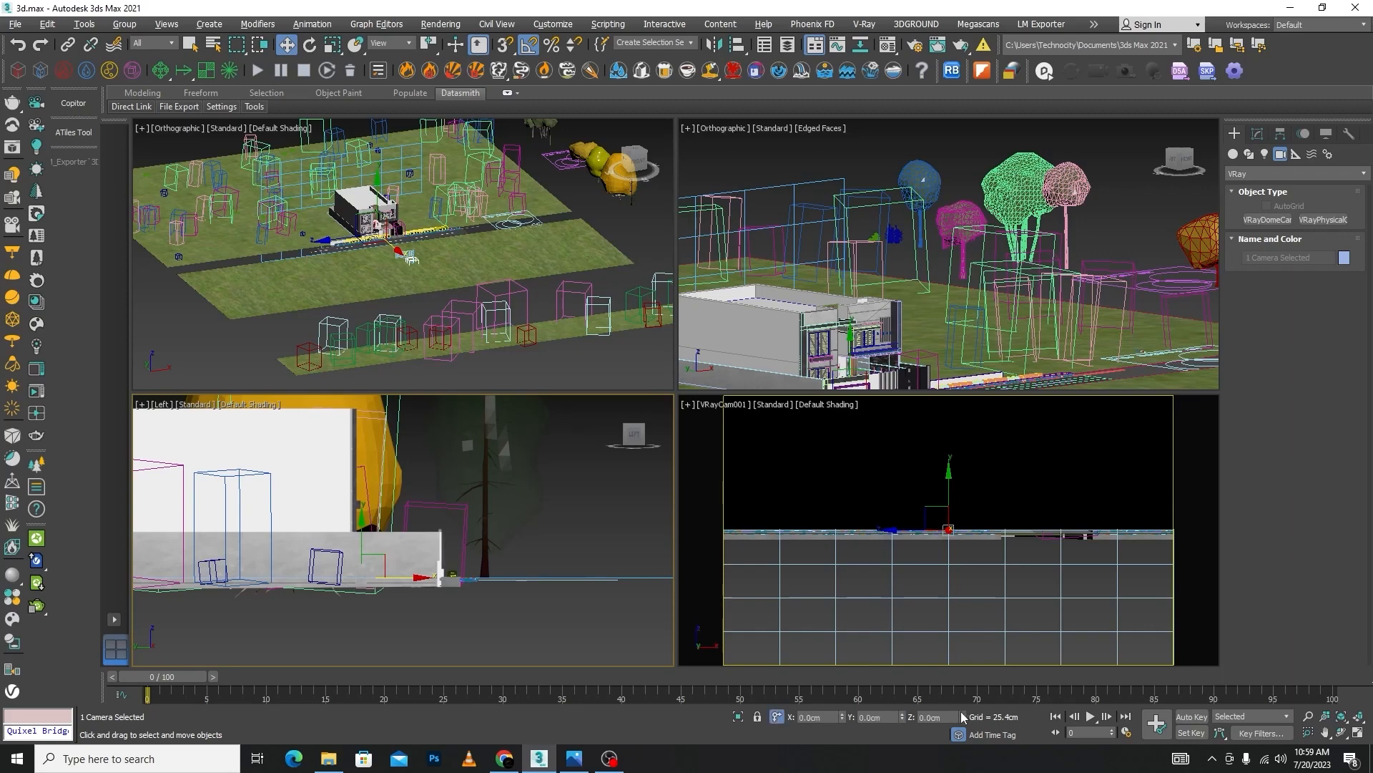
{"action": "left_click", "coordinate": [950, 718]}
{"action": "type", "text": "1.5"}
{"action": "key", "text": "Return"}
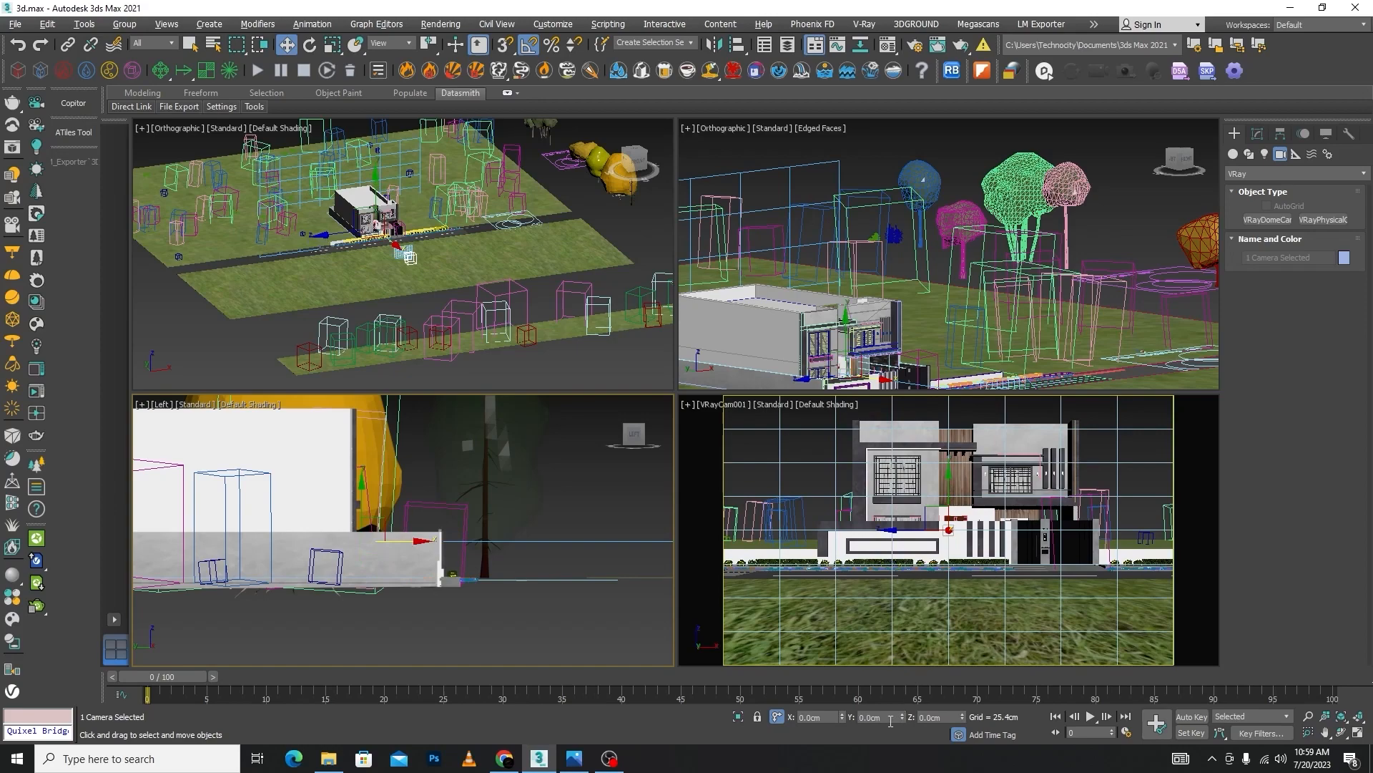
{"action": "left_click", "coordinate": [891, 718]}
{"action": "type", "text": "1.5"}
{"action": "key", "text": "Return"}
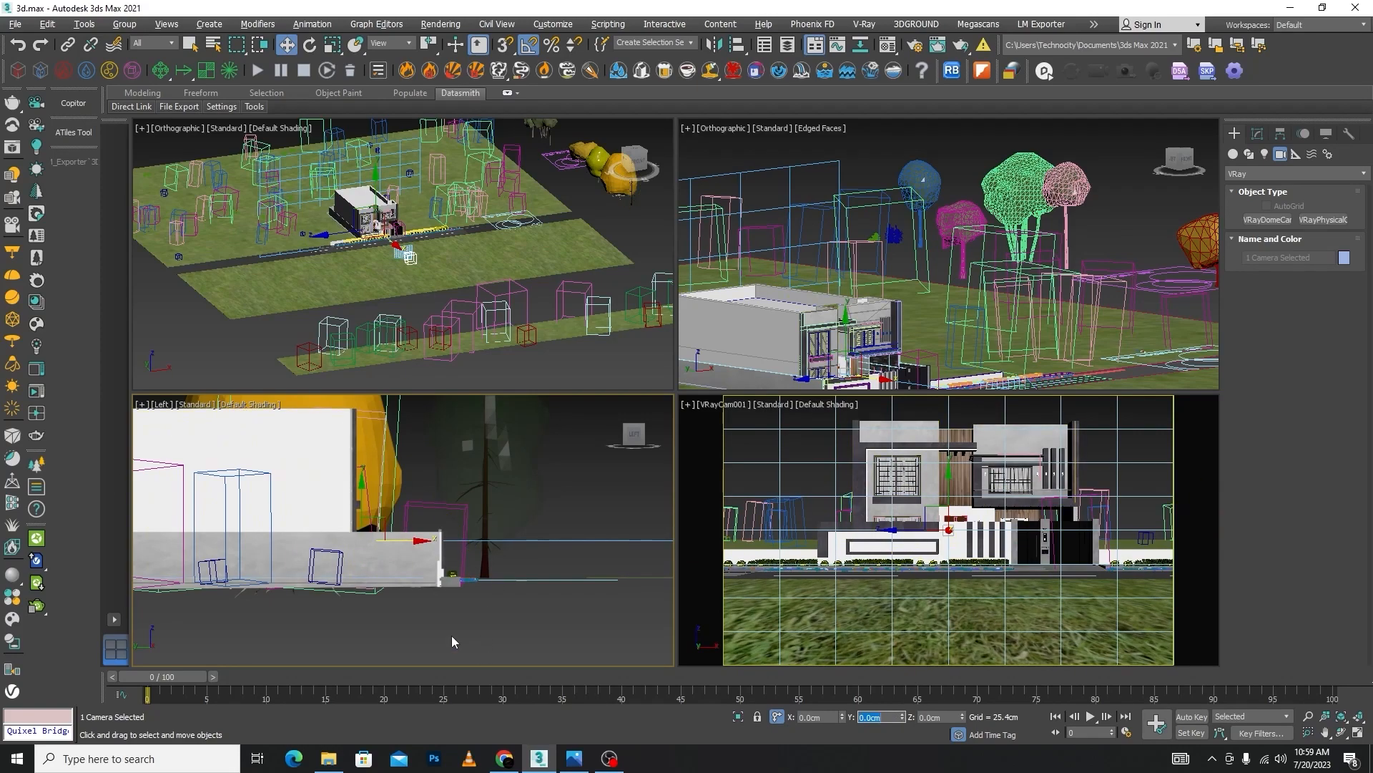
- Bring the camera and its target closer to the house in the top view and compare the framing with the reference image
{"action": "scroll", "coordinate": [334, 517], "scroll_direction": "down", "scroll_amount": 5}
{"action": "left_click", "coordinate": [462, 548]}
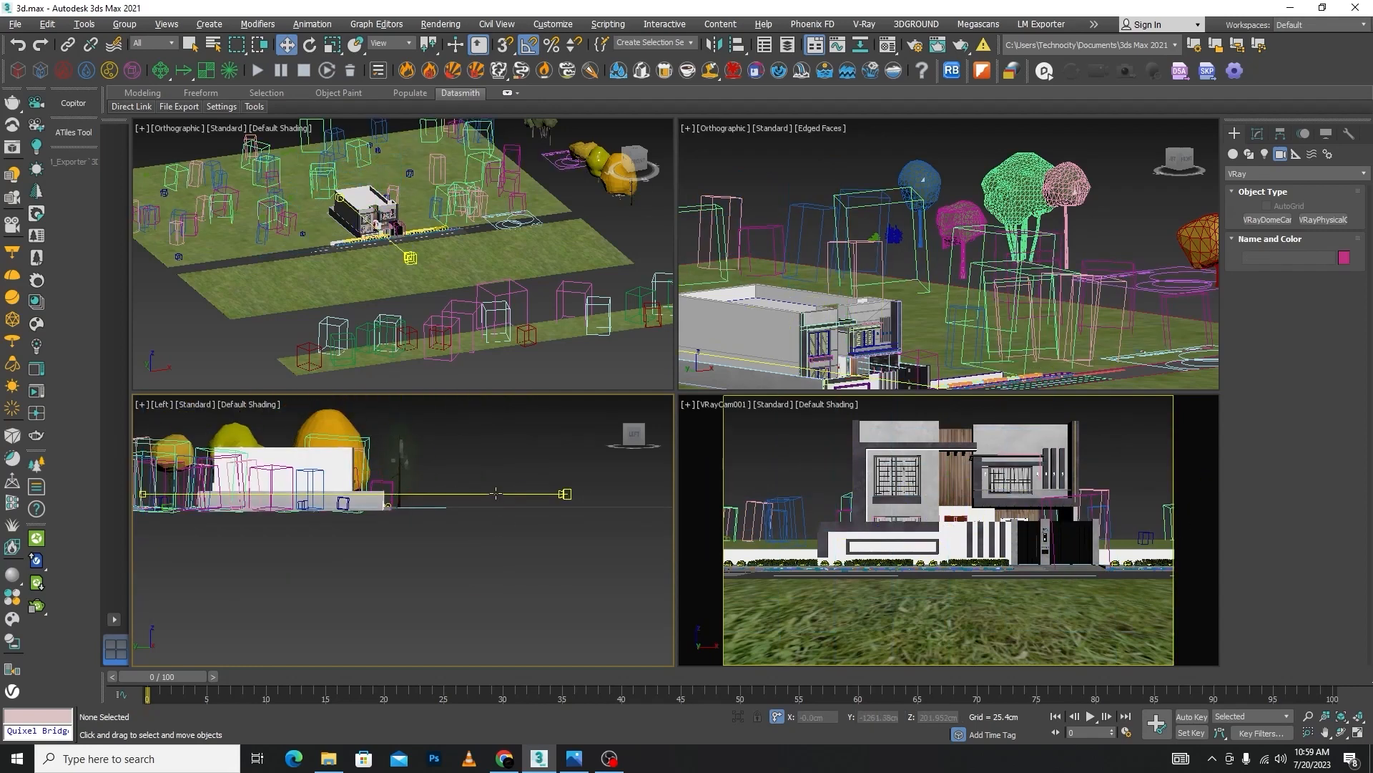
{"action": "left_click", "coordinate": [495, 493]}
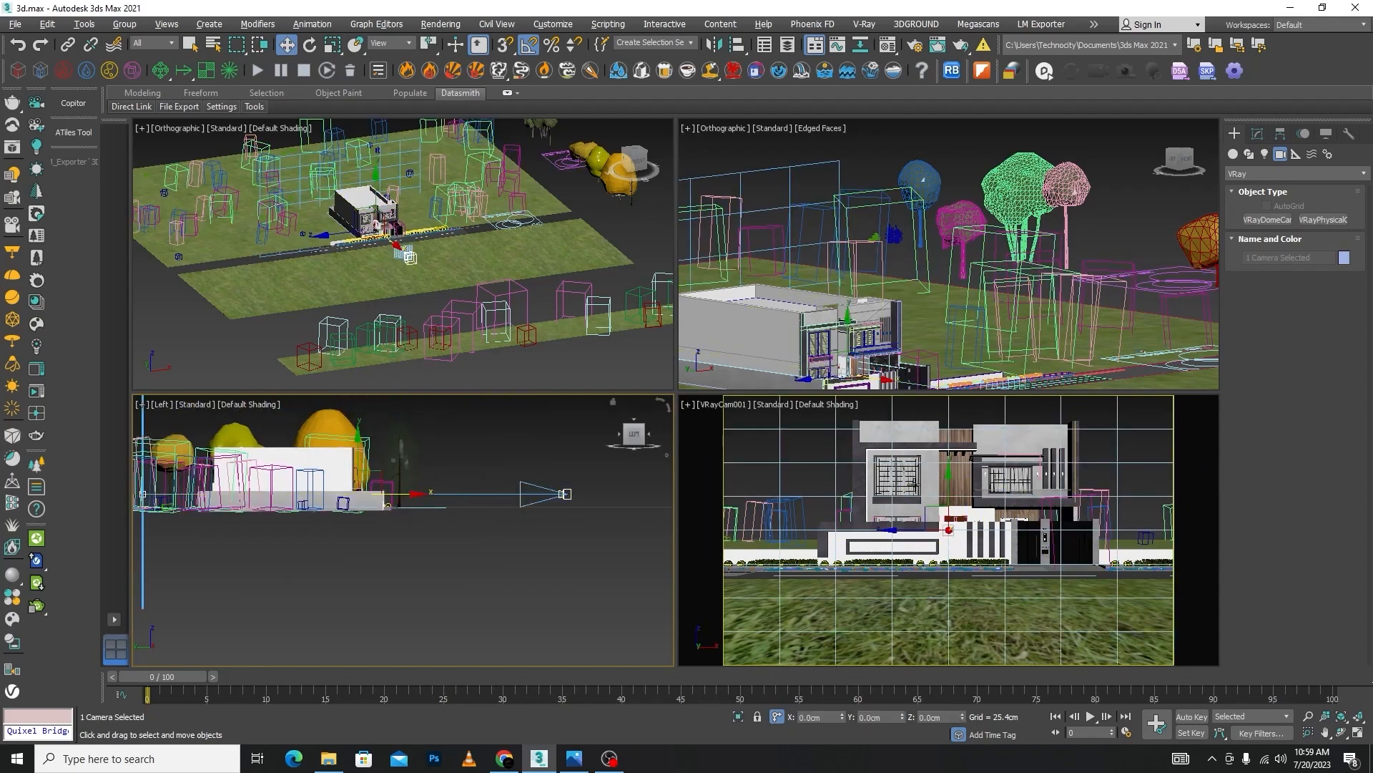
{"action": "key", "text": "t"}
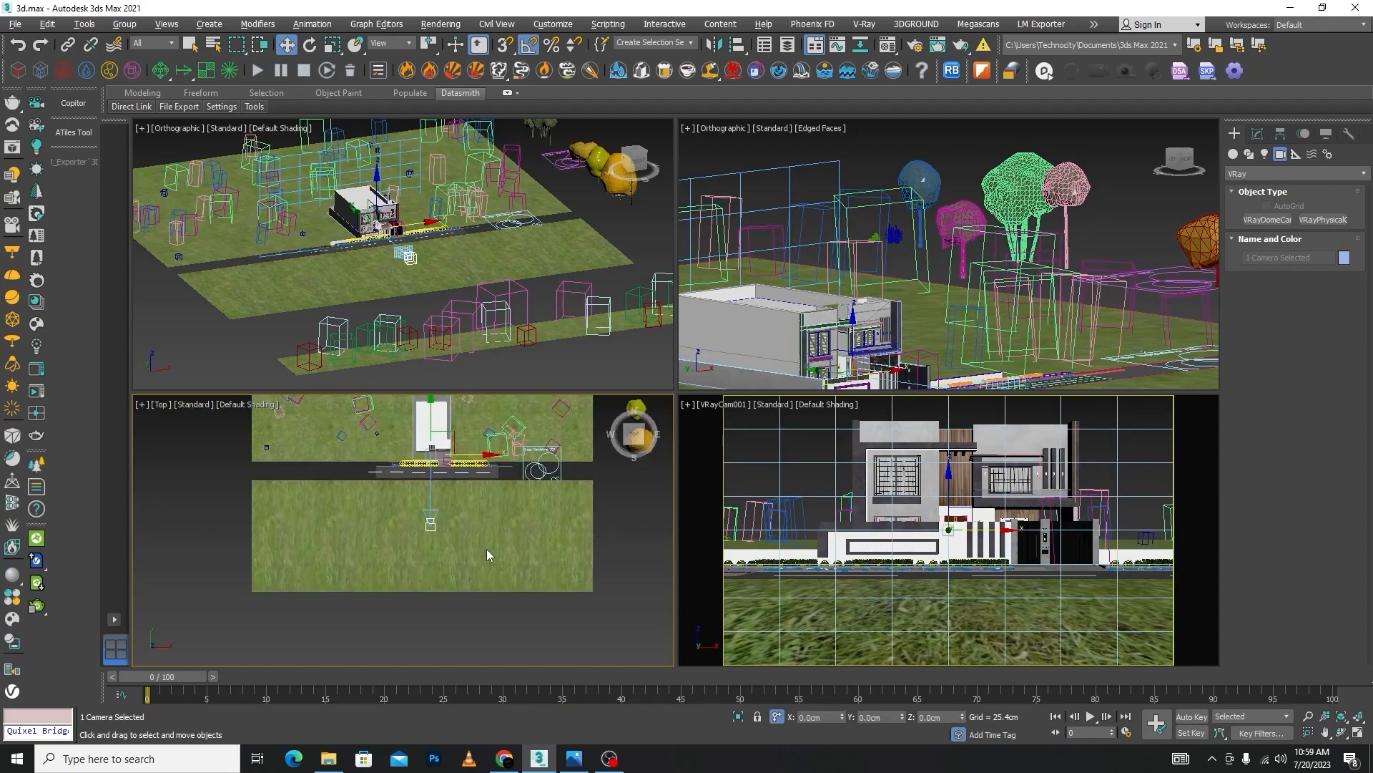
{"action": "left_click_drag", "start_coordinate": [431, 426], "coordinate": [464, 421]}
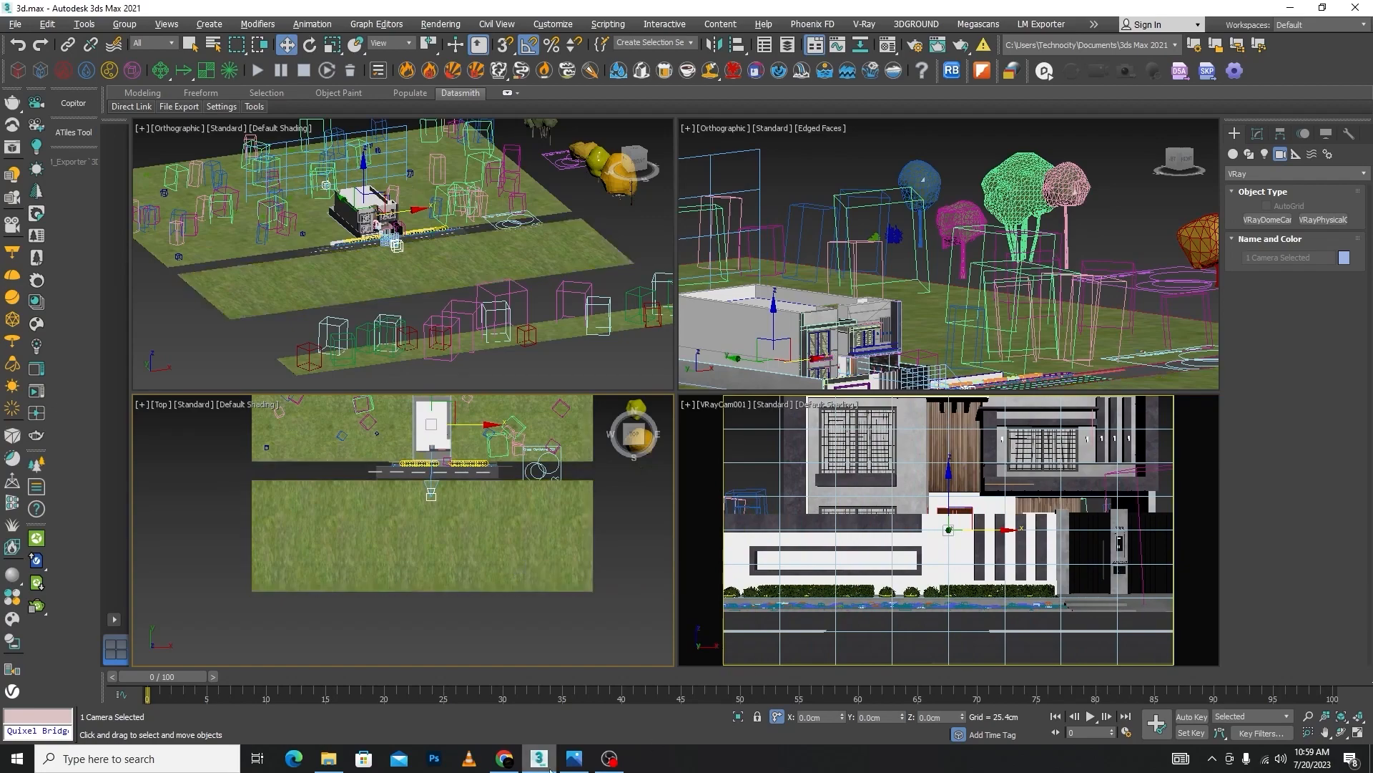
{"action": "left_click", "coordinate": [574, 759]}
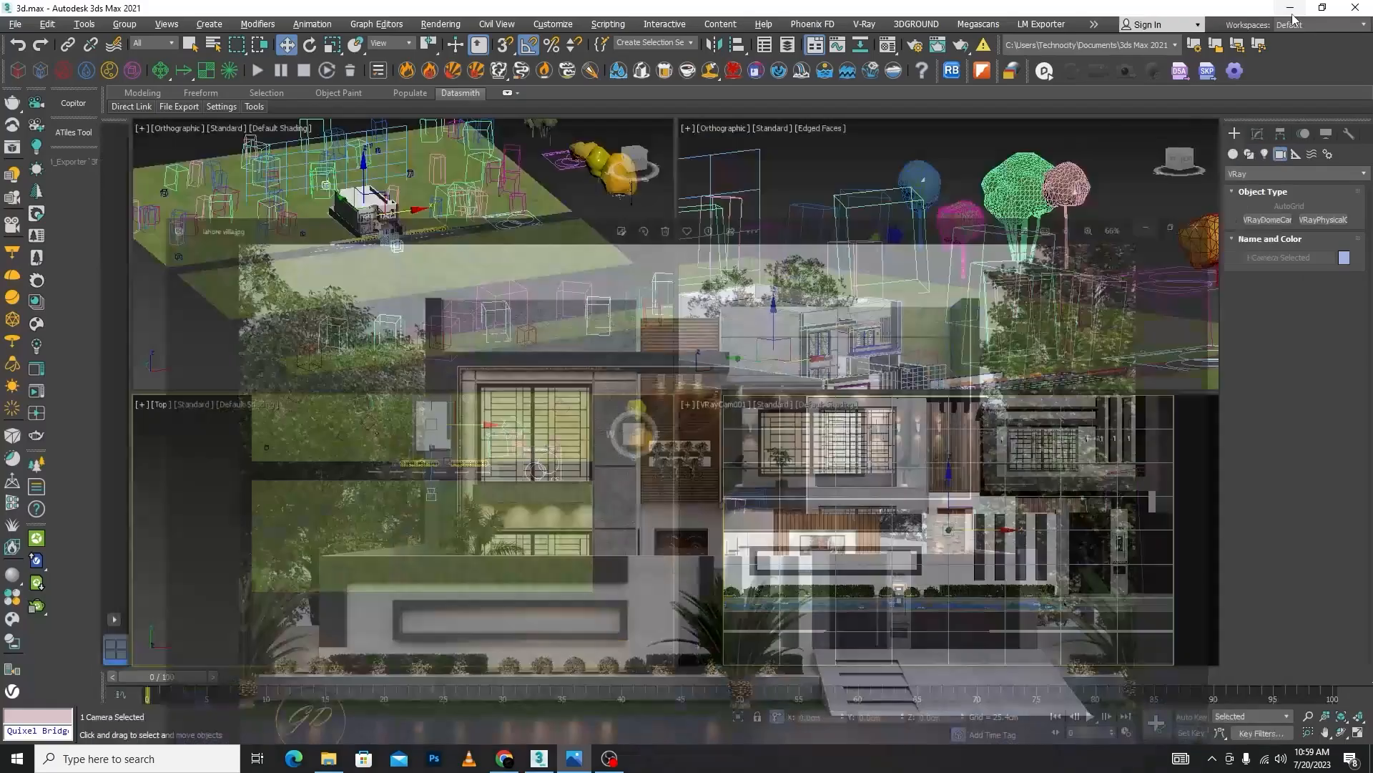
{"action": "left_click", "coordinate": [1291, 13]}
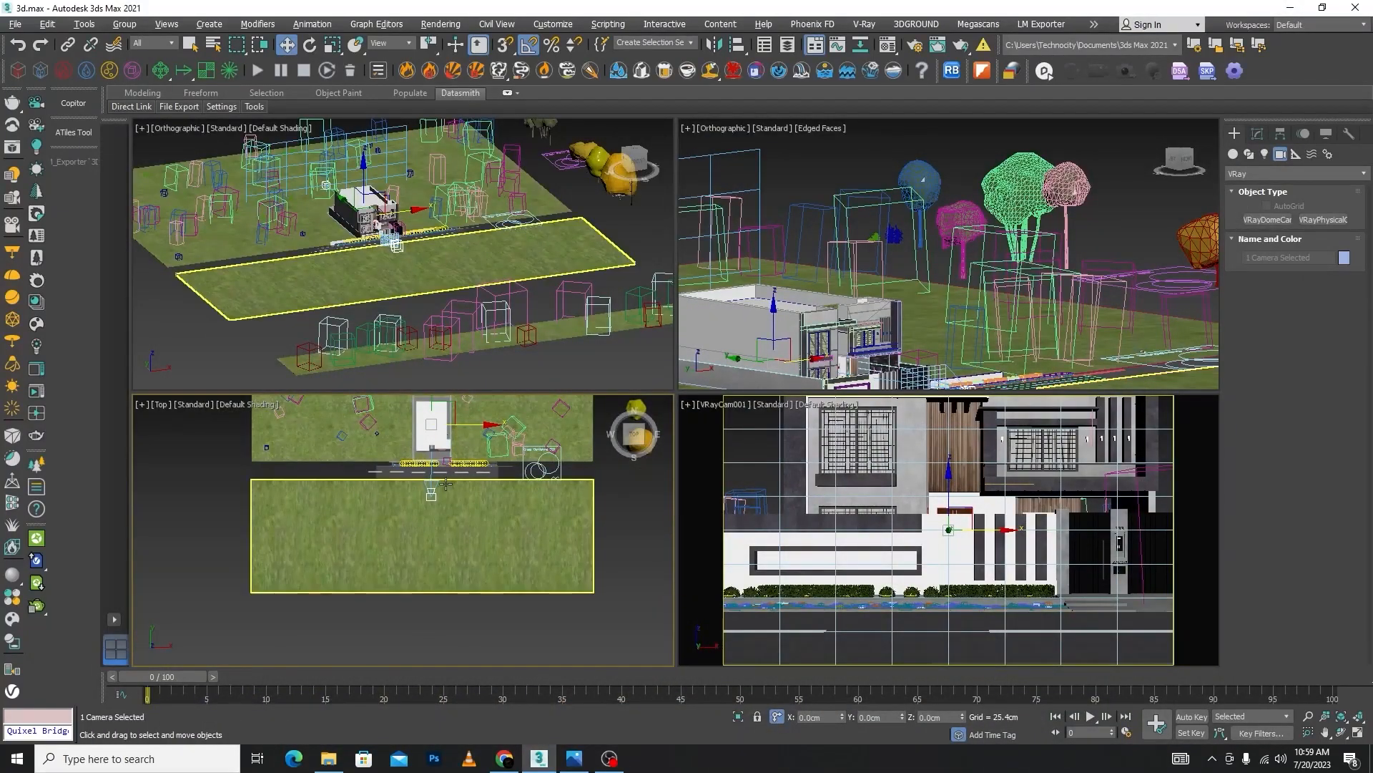
- Nudge the camera and its target slightly nearer to the house in the top view
{"action": "scroll", "coordinate": [427, 470], "scroll_direction": "up", "scroll_amount": 2}
{"action": "left_click", "coordinate": [458, 510]}
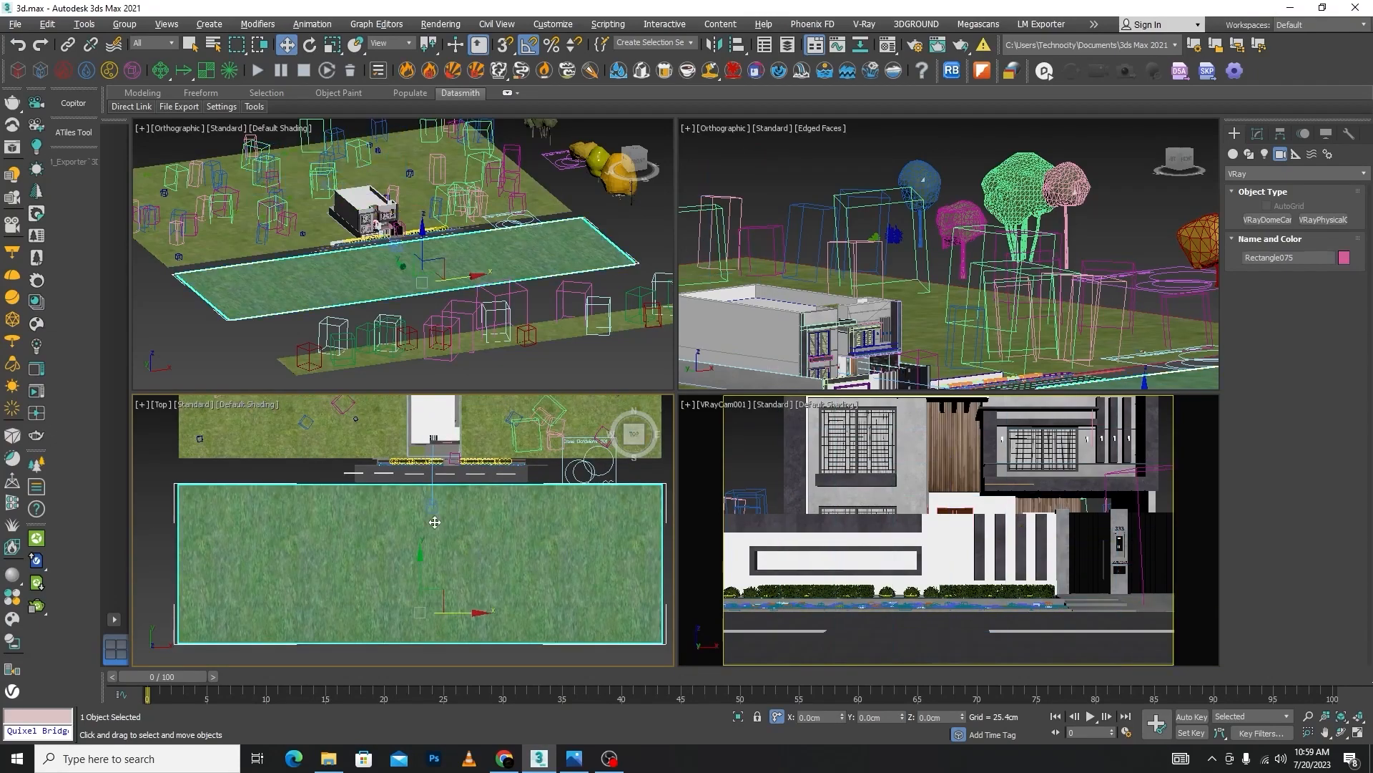
{"action": "left_click", "coordinate": [432, 506]}
{"action": "left_click_drag", "start_coordinate": [437, 473], "coordinate": [434, 466]}
{"action": "left_click", "coordinate": [433, 478]}
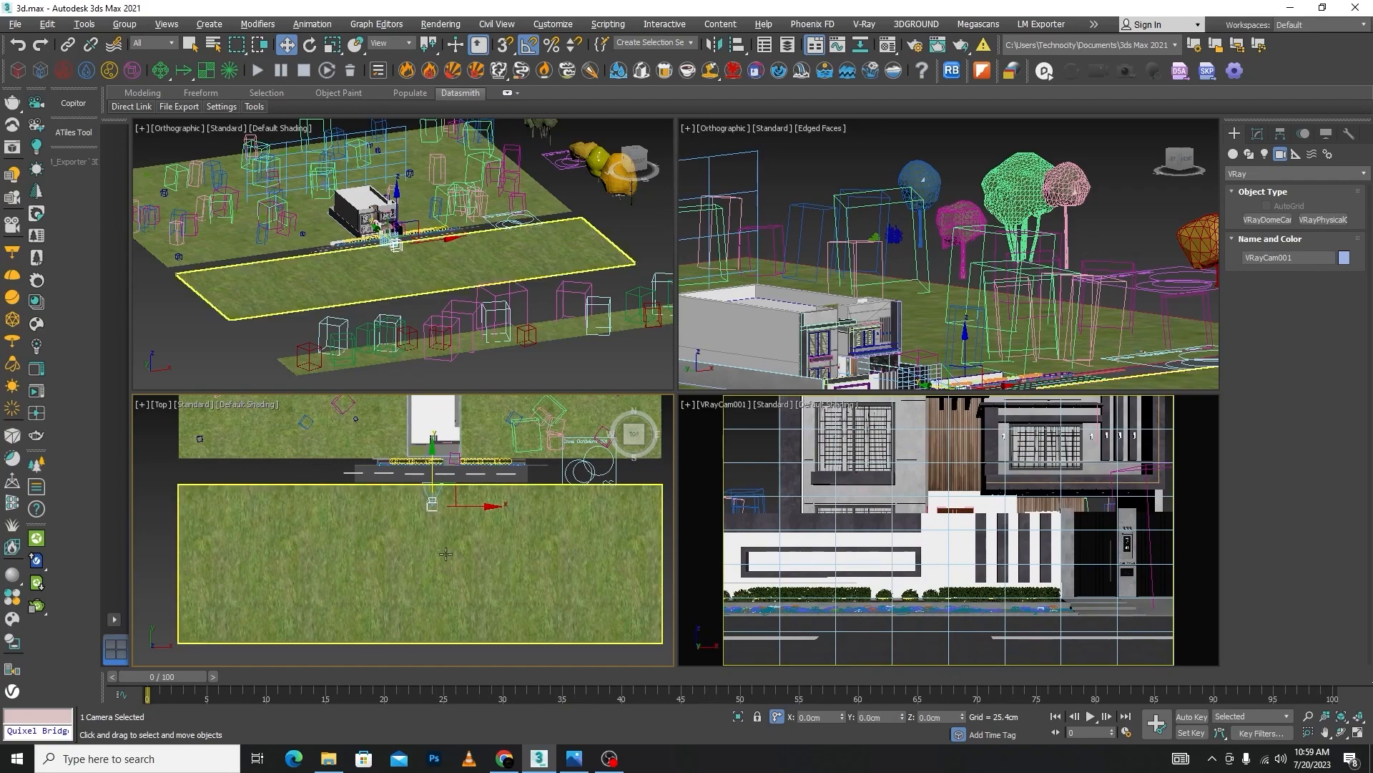
{"action": "key", "text": "ctrl+z"}
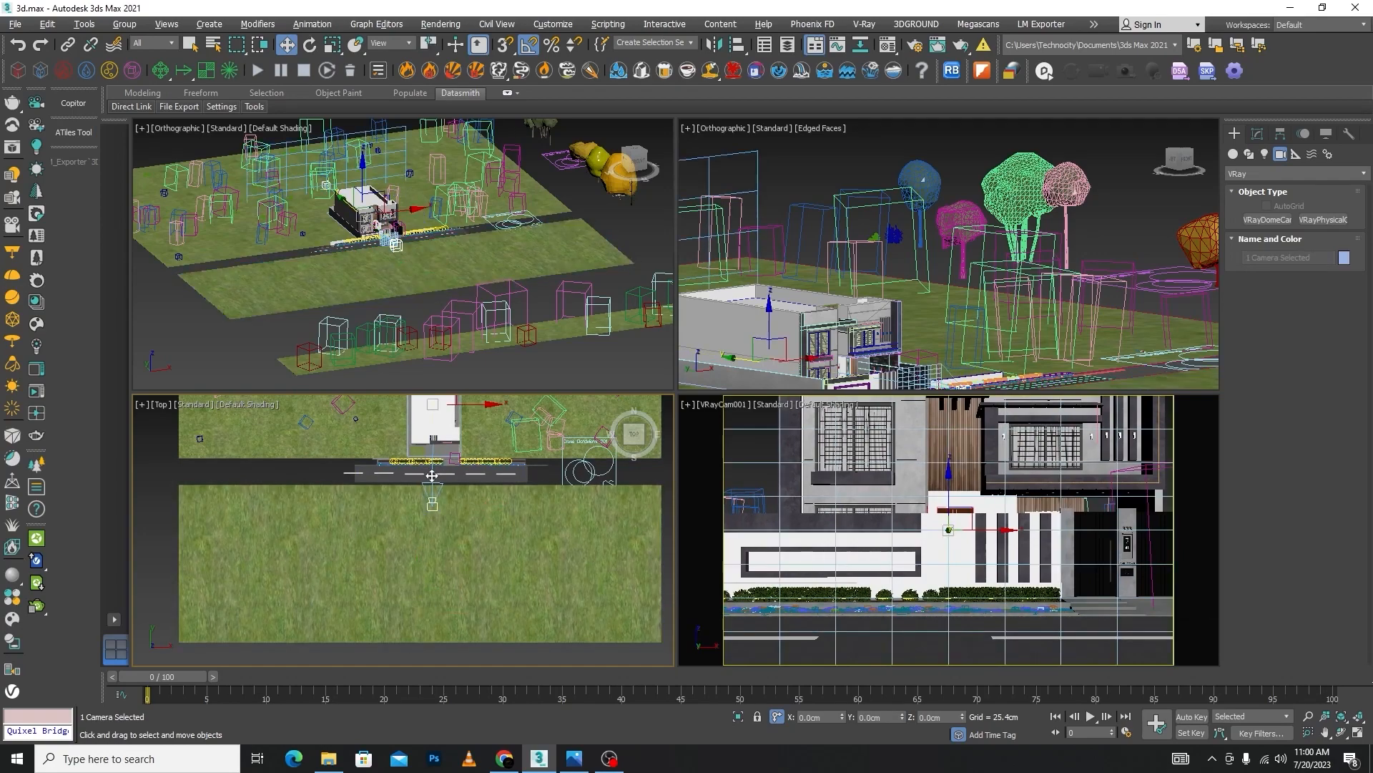
- Raise the camera and its target in the left view, then pull them slightly back from the house
{"action": "key", "text": "l"}
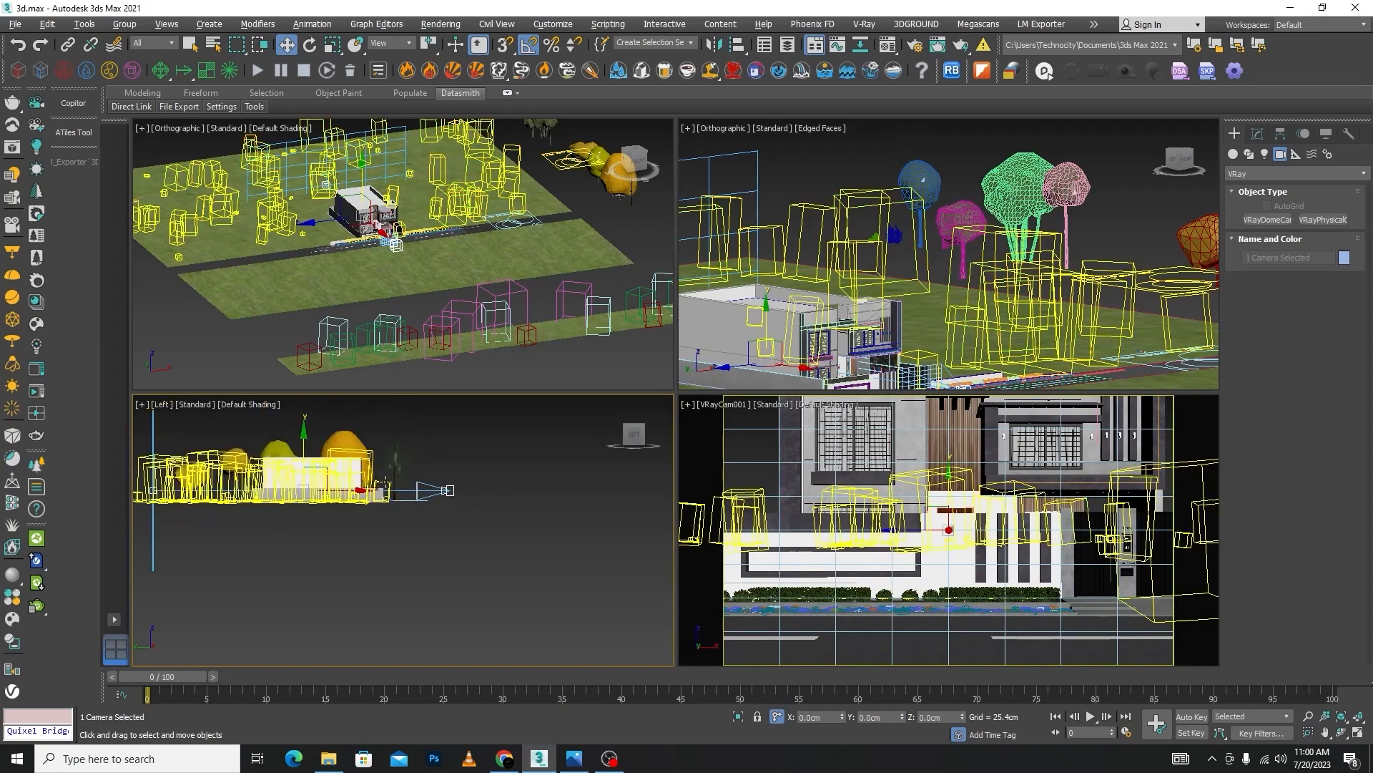
{"action": "left_click_drag", "start_coordinate": [306, 472], "coordinate": [299, 455]}
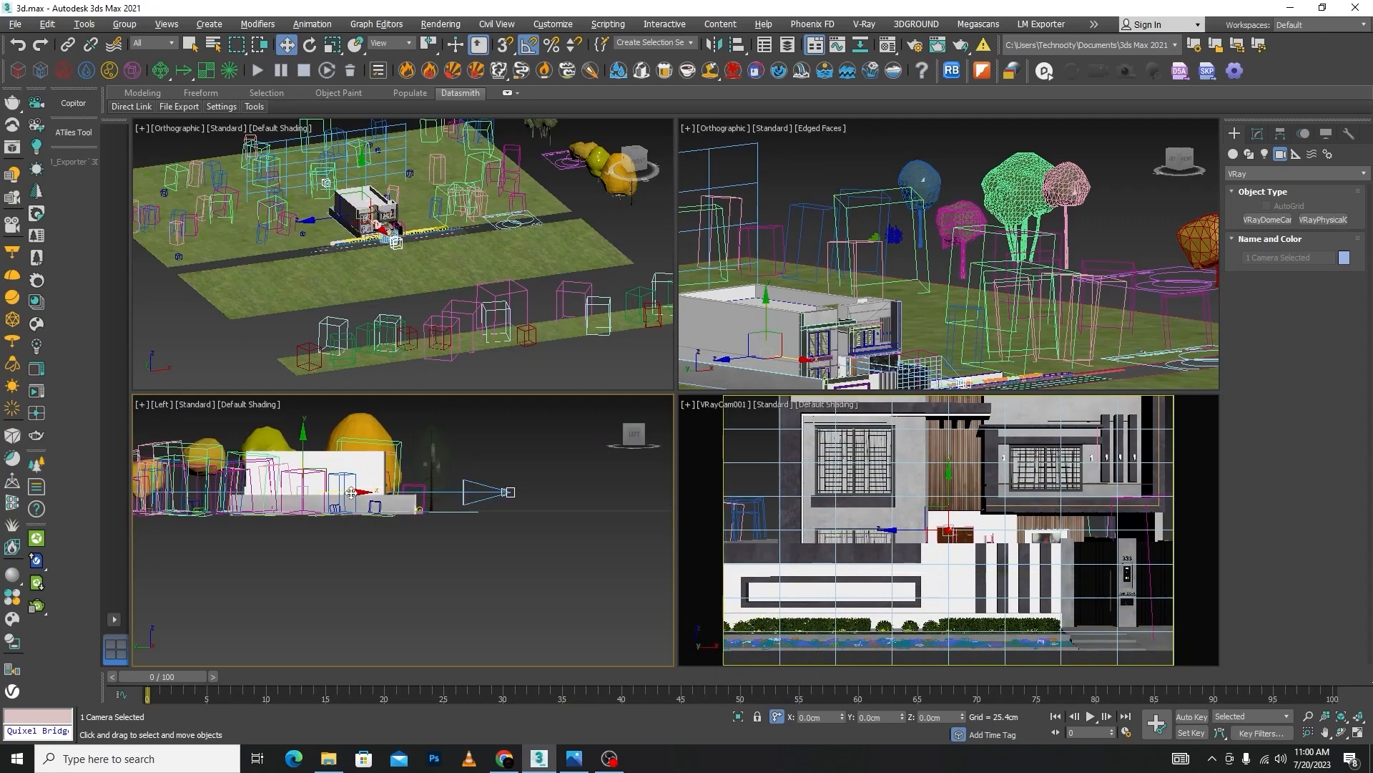
{"action": "left_click_drag", "start_coordinate": [351, 493], "coordinate": [367, 495]}
- Toggle the safe frame in the camera view and review the output size in the render setup
{"action": "left_click", "coordinate": [685, 577]}
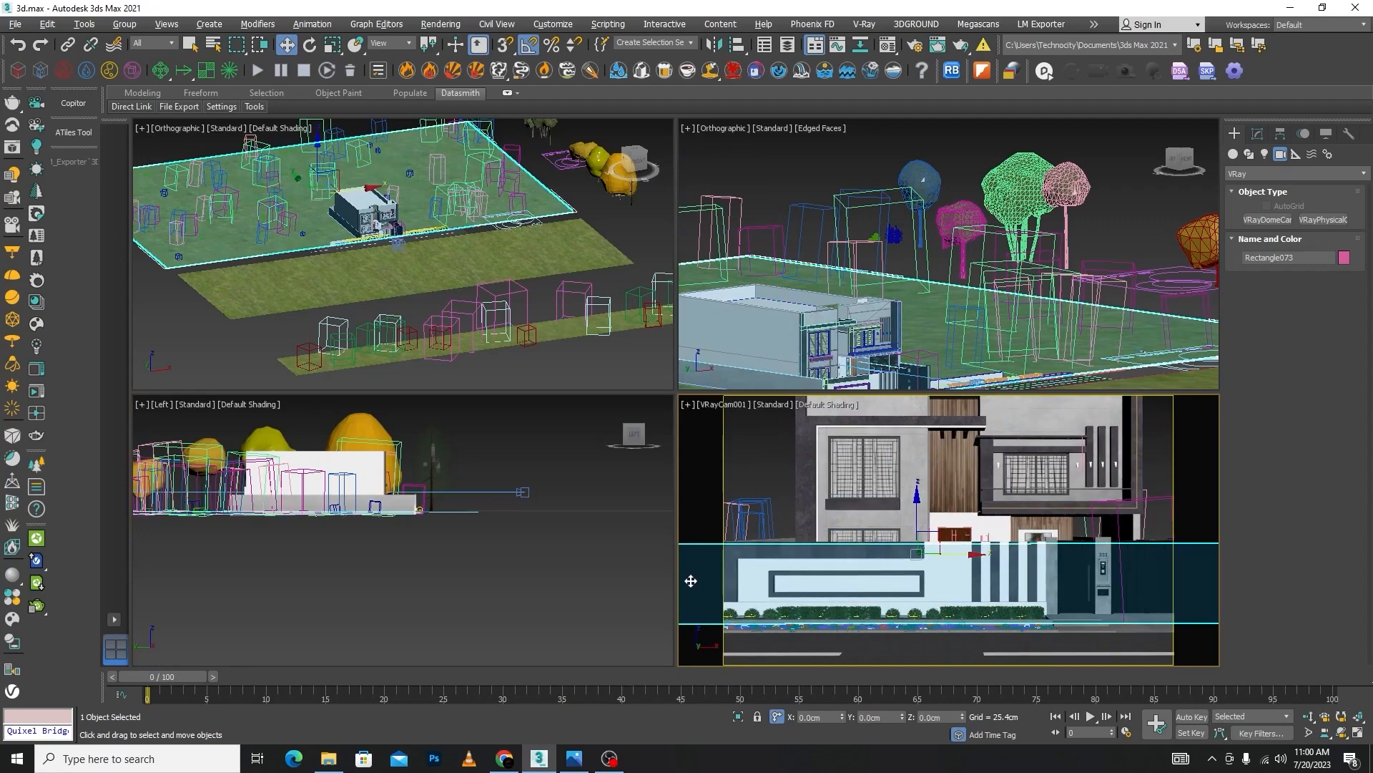
{"action": "key", "text": "shift+f"}
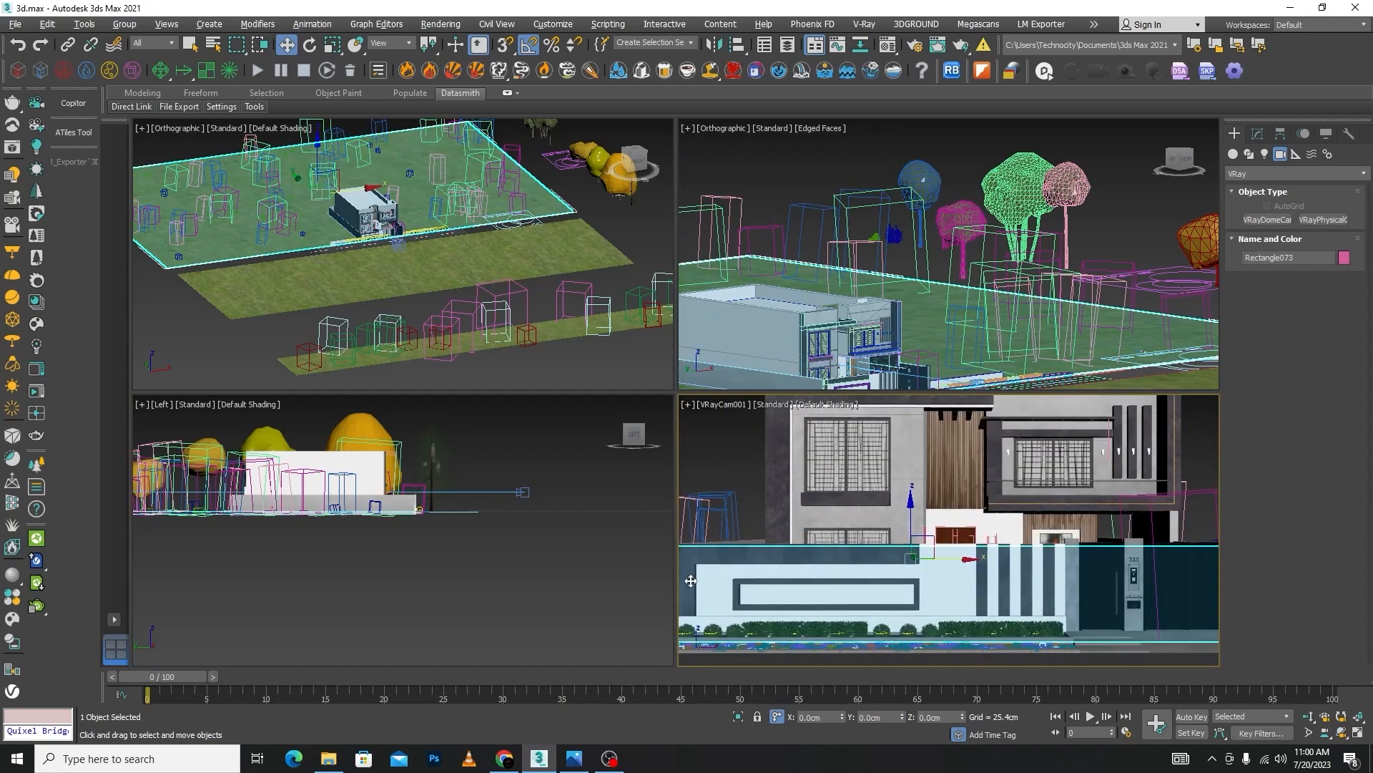
{"action": "key", "text": "shift+f"}
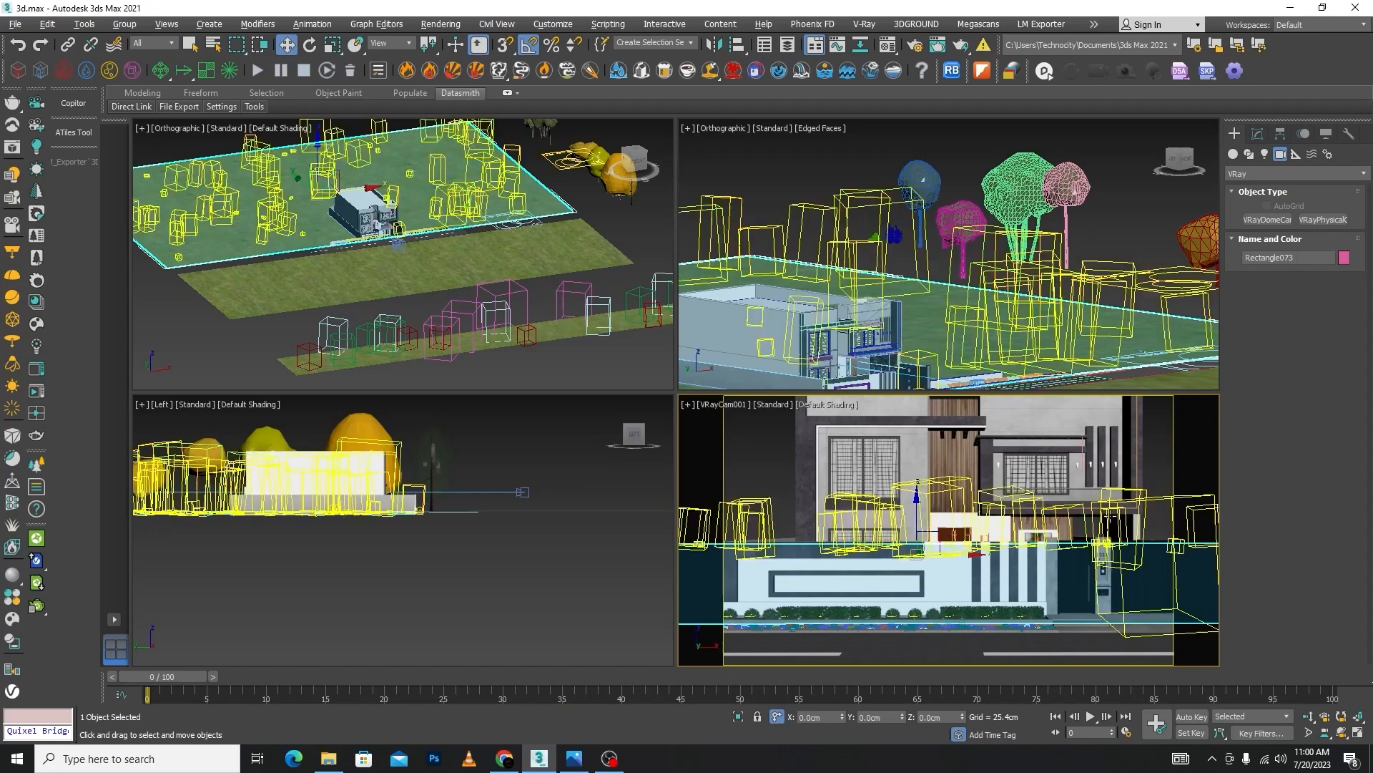
{"action": "left_click", "coordinate": [916, 45]}
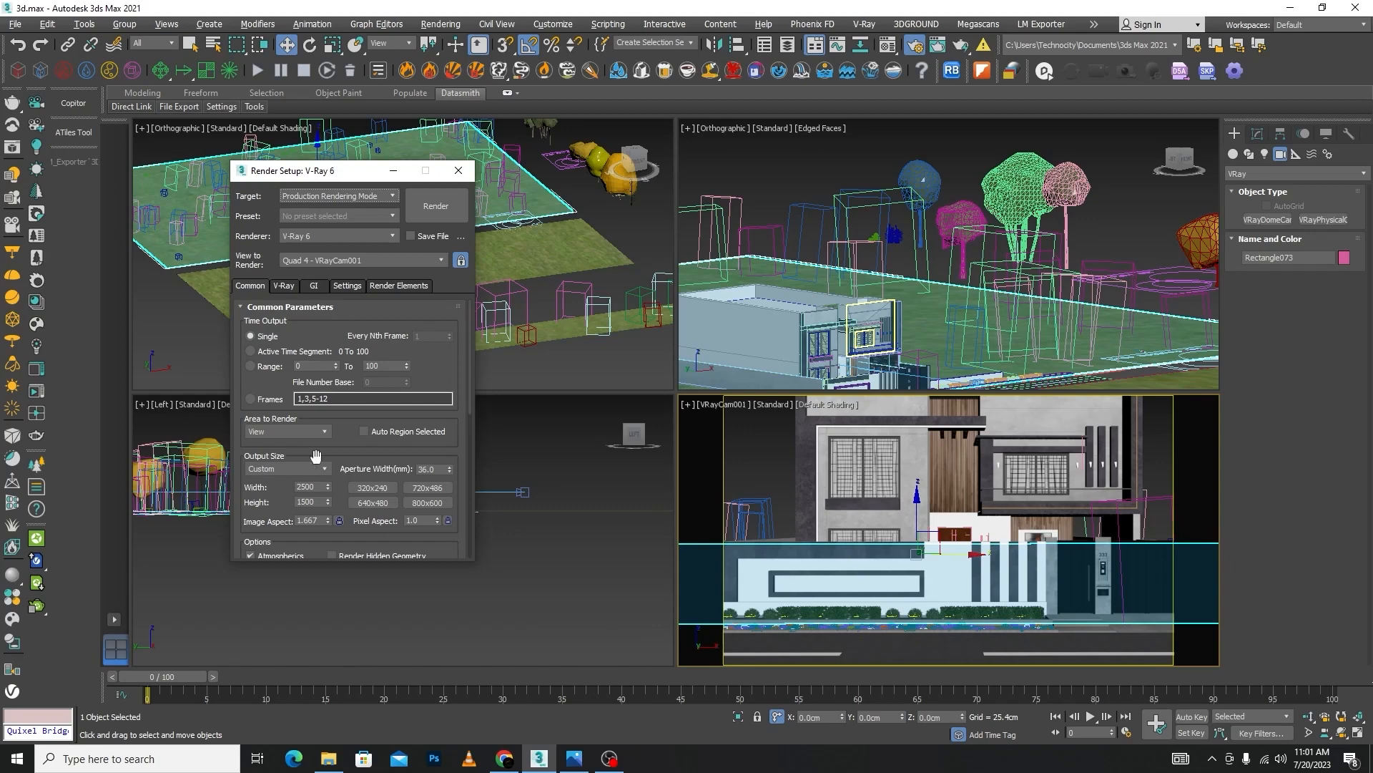
{"action": "left_click", "coordinate": [457, 170]}
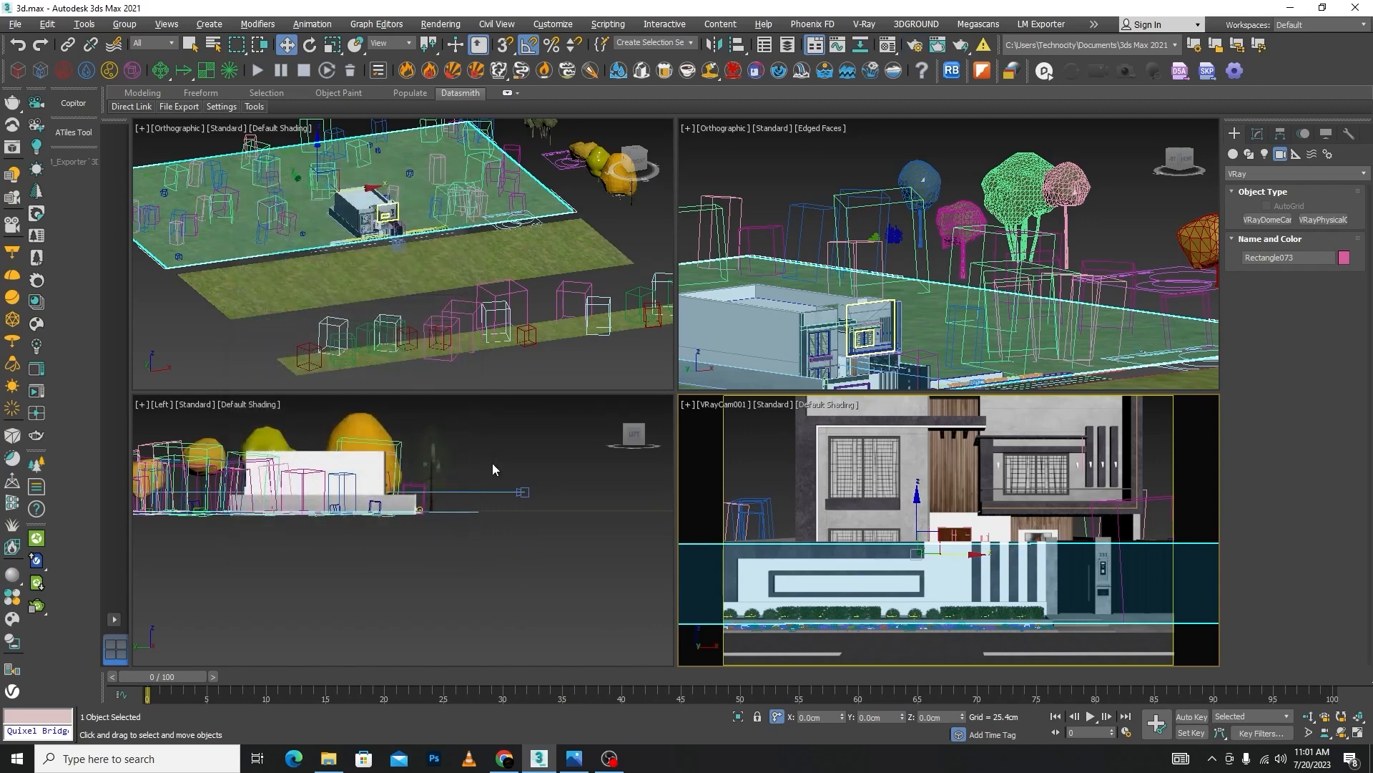
- Delete the V-Ray physical camera and show the road in front of the house in a full-size top view
{"action": "left_click", "coordinate": [524, 492]}
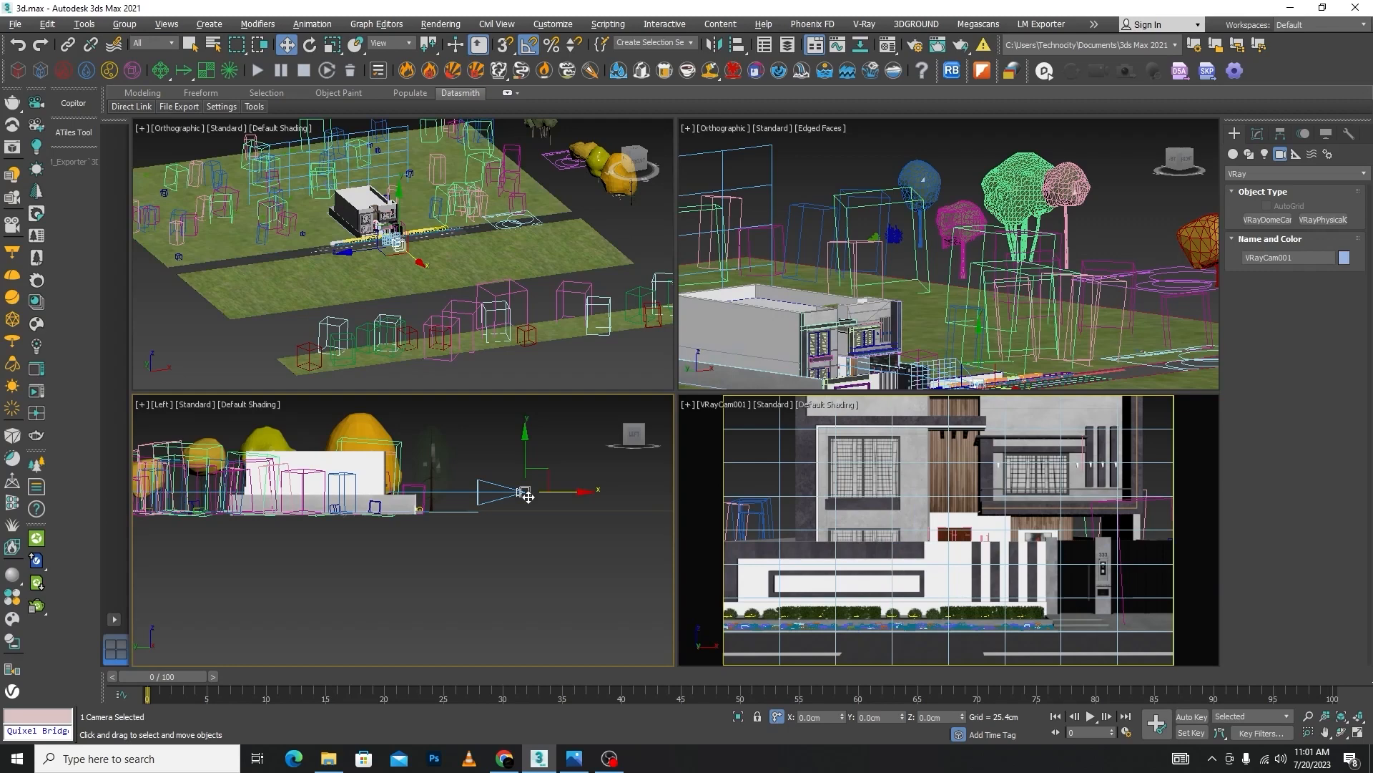
{"action": "left_click", "coordinate": [1258, 133]}
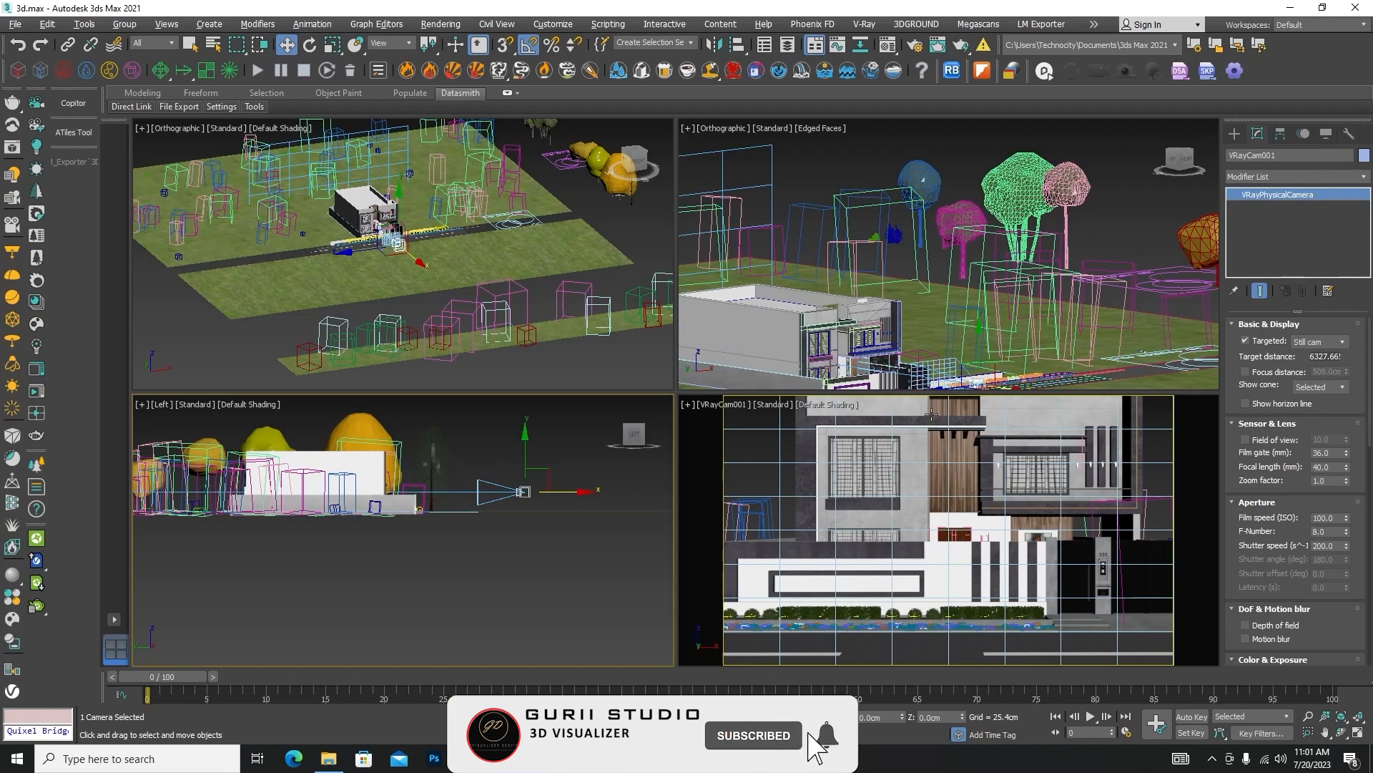
{"action": "key", "text": "Delete"}
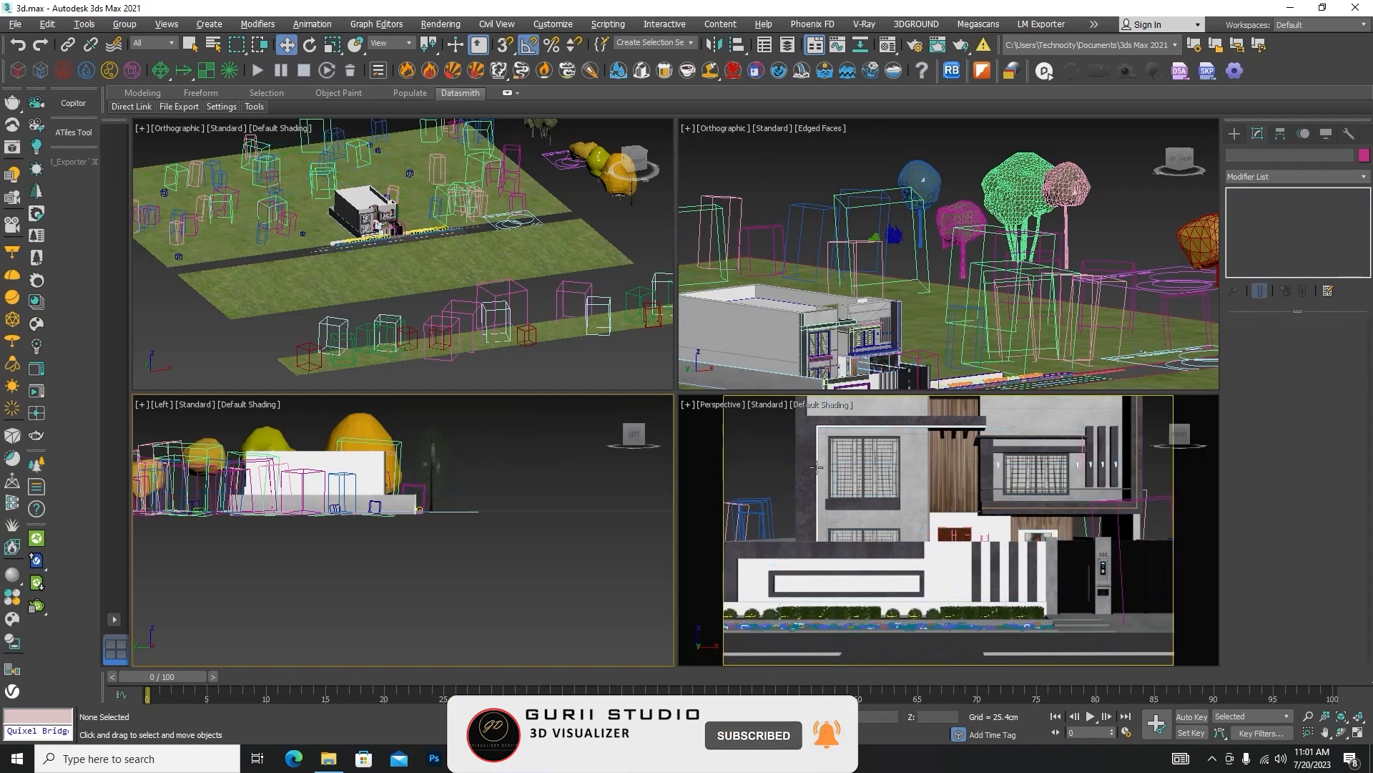
{"action": "key", "text": "t"}
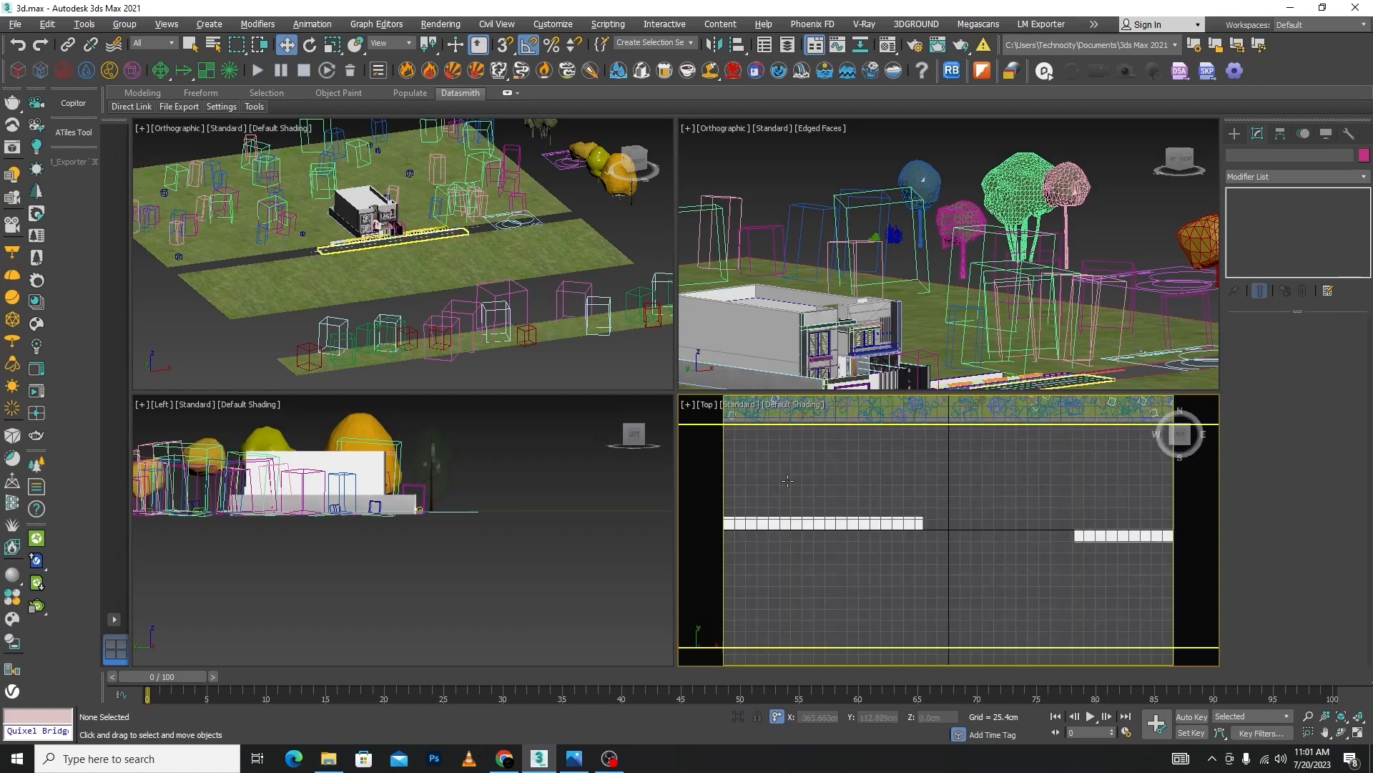
{"action": "key", "text": "alt+w"}
{"action": "scroll", "coordinate": [834, 476], "scroll_direction": "down", "scroll_amount": 5}
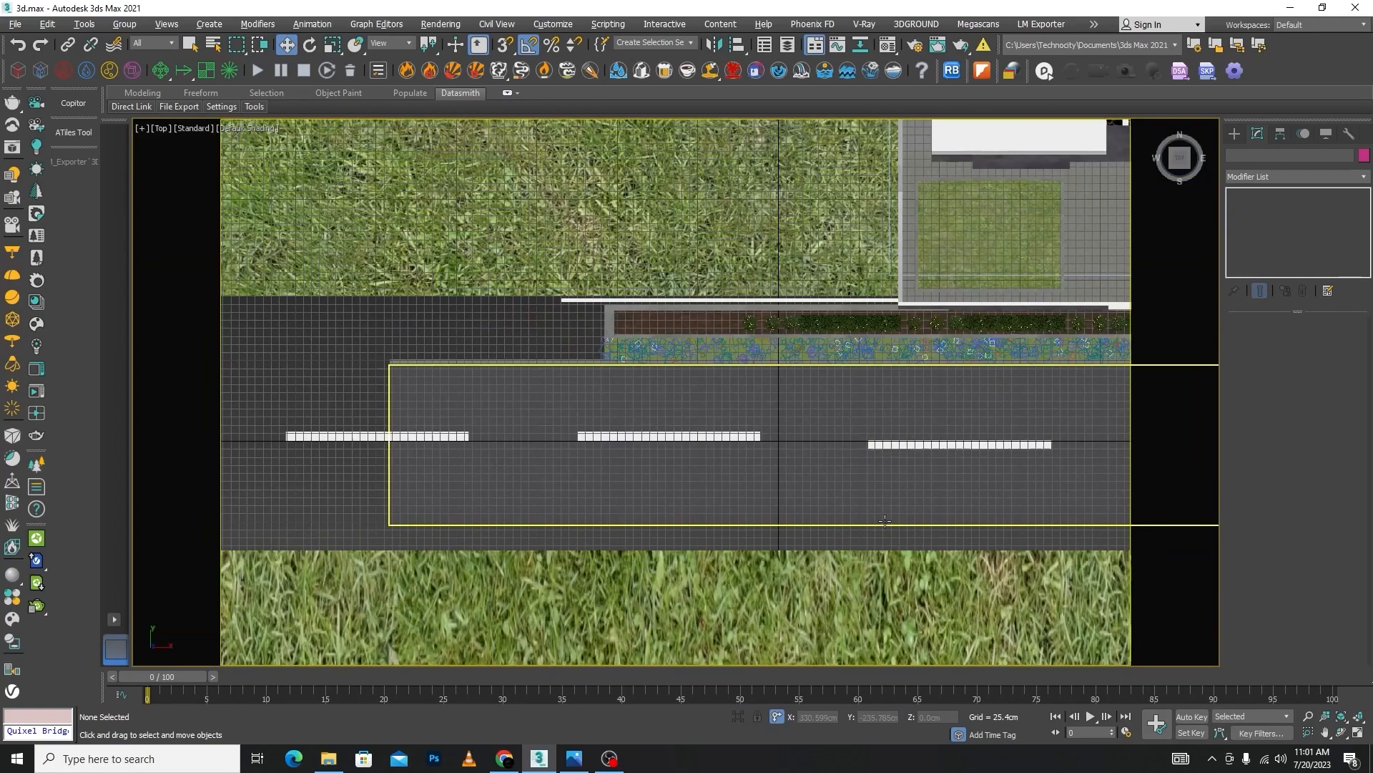
- Try to create a V-Ray physical camera from an orthographic view of the villa's front facade
{"action": "middle_click_drag", "start_coordinate": [845, 501], "coordinate": [935, 438], "text": "alt"}
{"action": "scroll", "coordinate": [935, 437], "scroll_direction": "up", "scroll_amount": 5}
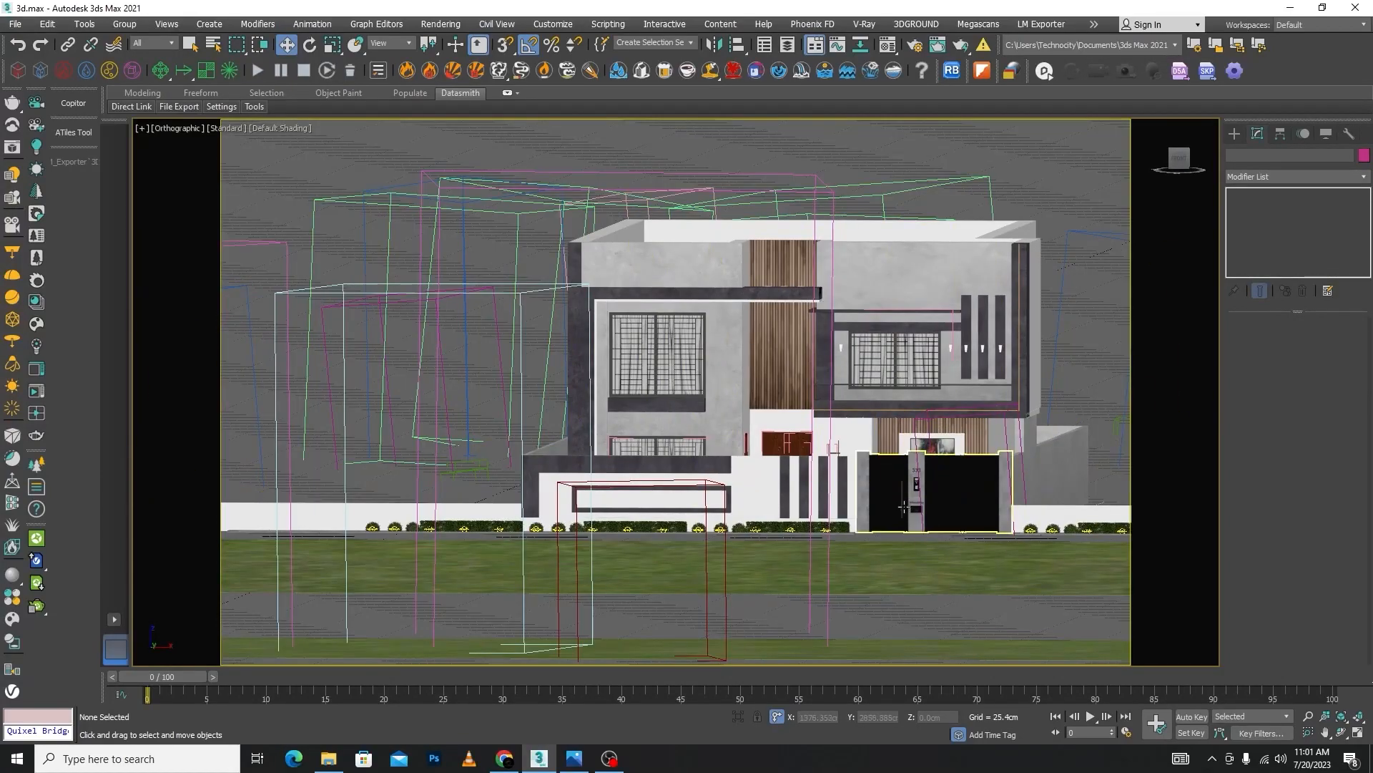
{"action": "mouse_move", "coordinate": [920, 521]}
{"action": "middle_mouse_down", "text": "alt"}
{"action": "mouse_move", "coordinate": [924, 505]}
{"action": "mouse_move", "coordinate": [910, 502]}
{"action": "middle_mouse_up", "text": "alt"}
{"action": "scroll", "coordinate": [929, 451], "scroll_direction": "up", "scroll_amount": 2}
{"action": "mouse_move", "coordinate": [980, 408]}
{"action": "middle_mouse_down"}
{"action": "mouse_move", "coordinate": [912, 417]}
{"action": "mouse_move", "coordinate": [902, 501]}
{"action": "middle_mouse_up"}
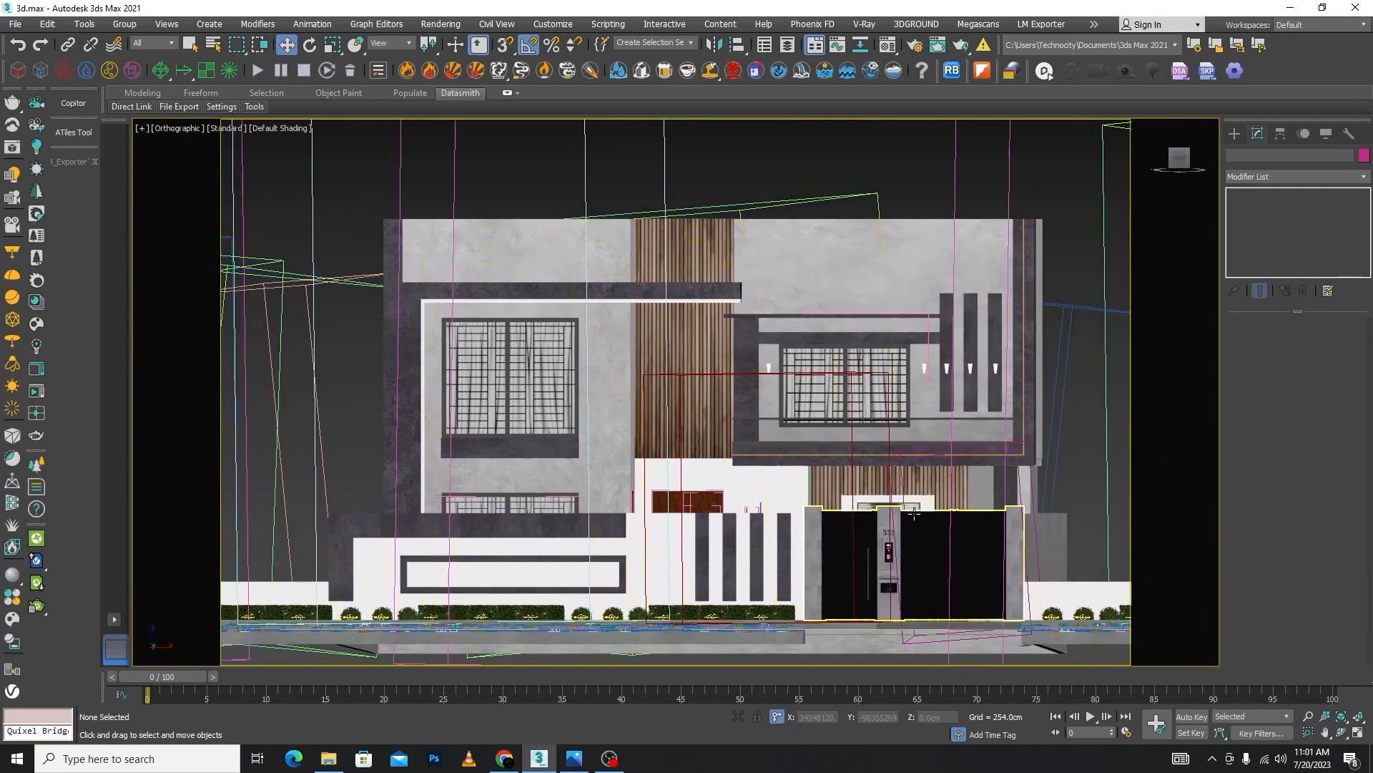
{"action": "middle_click_drag", "start_coordinate": [969, 534], "coordinate": [962, 525]}
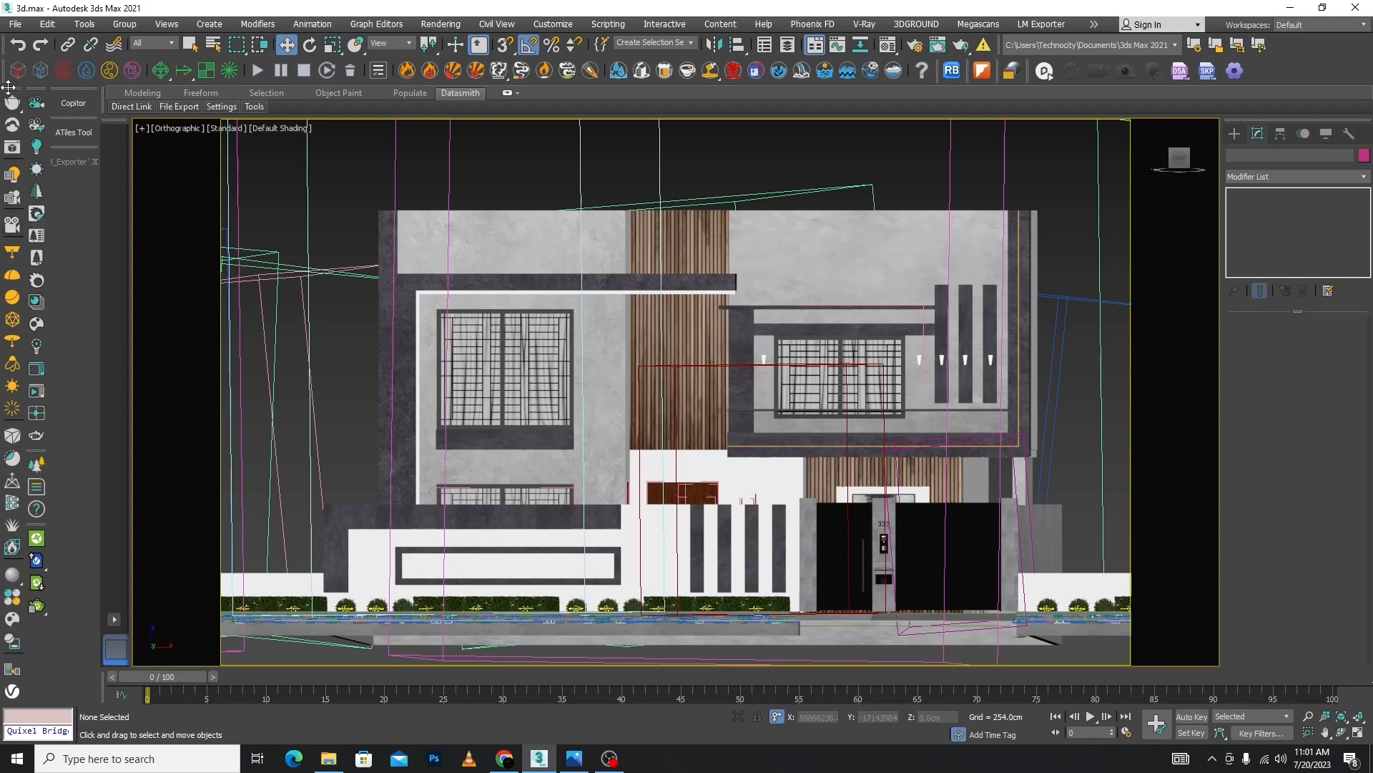
{"action": "left_click", "coordinate": [11, 232]}
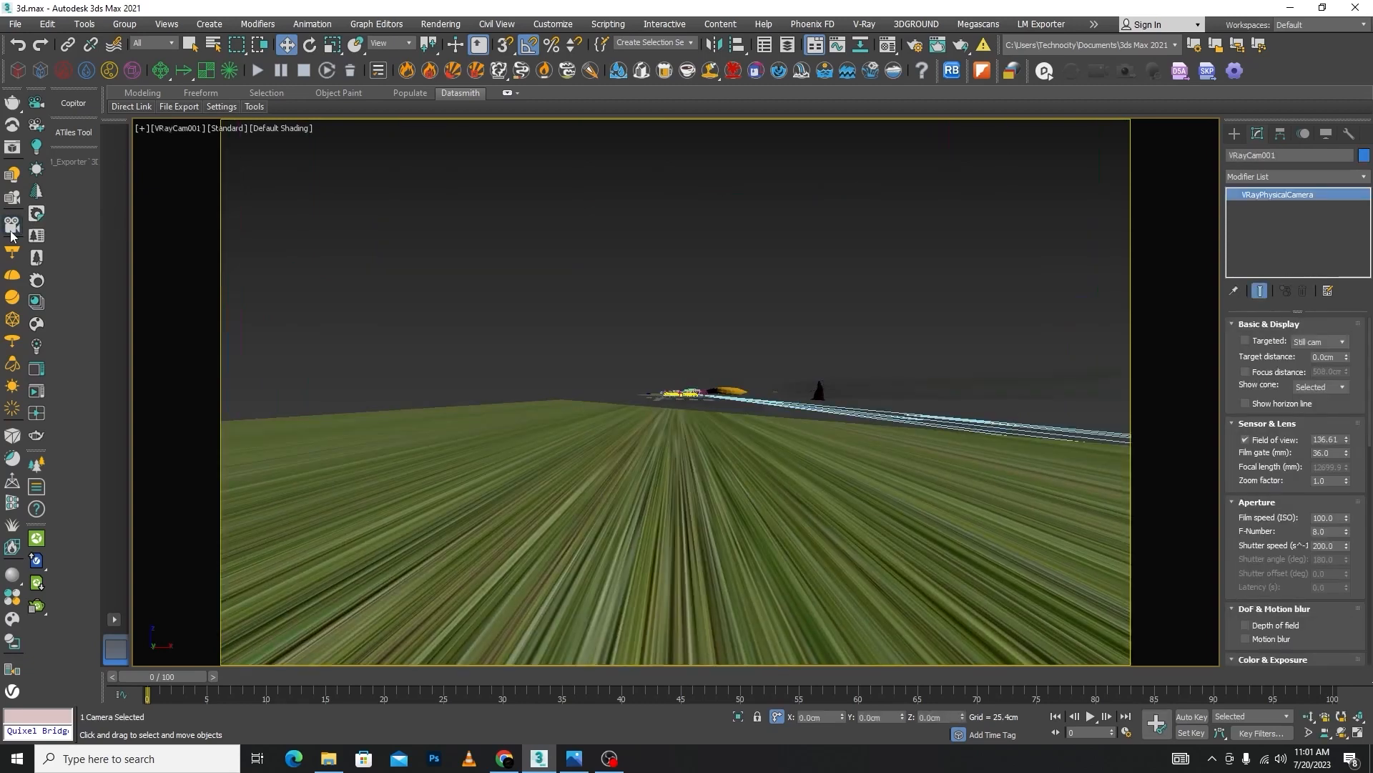
- Restore the four-viewport layout and change the camera viewport to a perspective view facing the front of the house
{"action": "key", "text": "alt+w"}
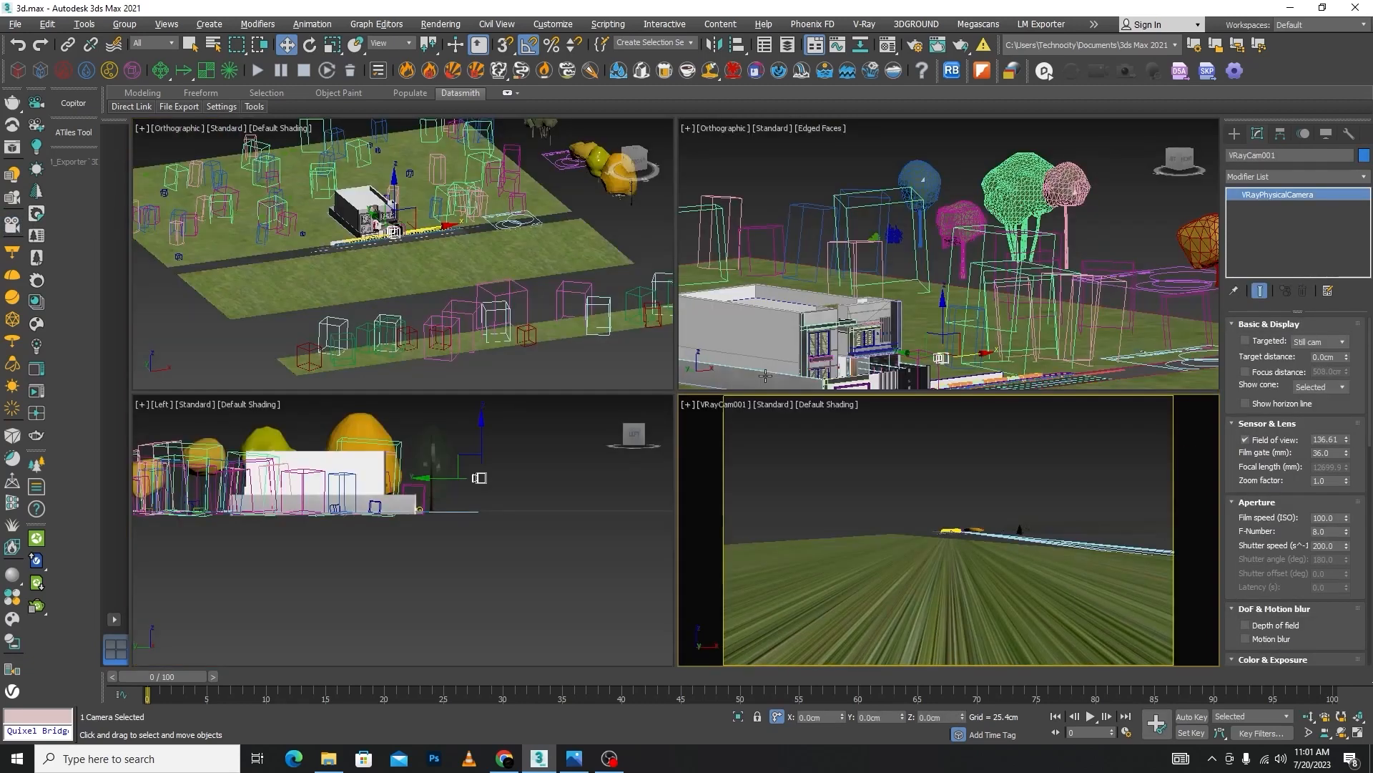
{"action": "left_click", "coordinate": [917, 517]}
{"action": "key", "text": "p"}
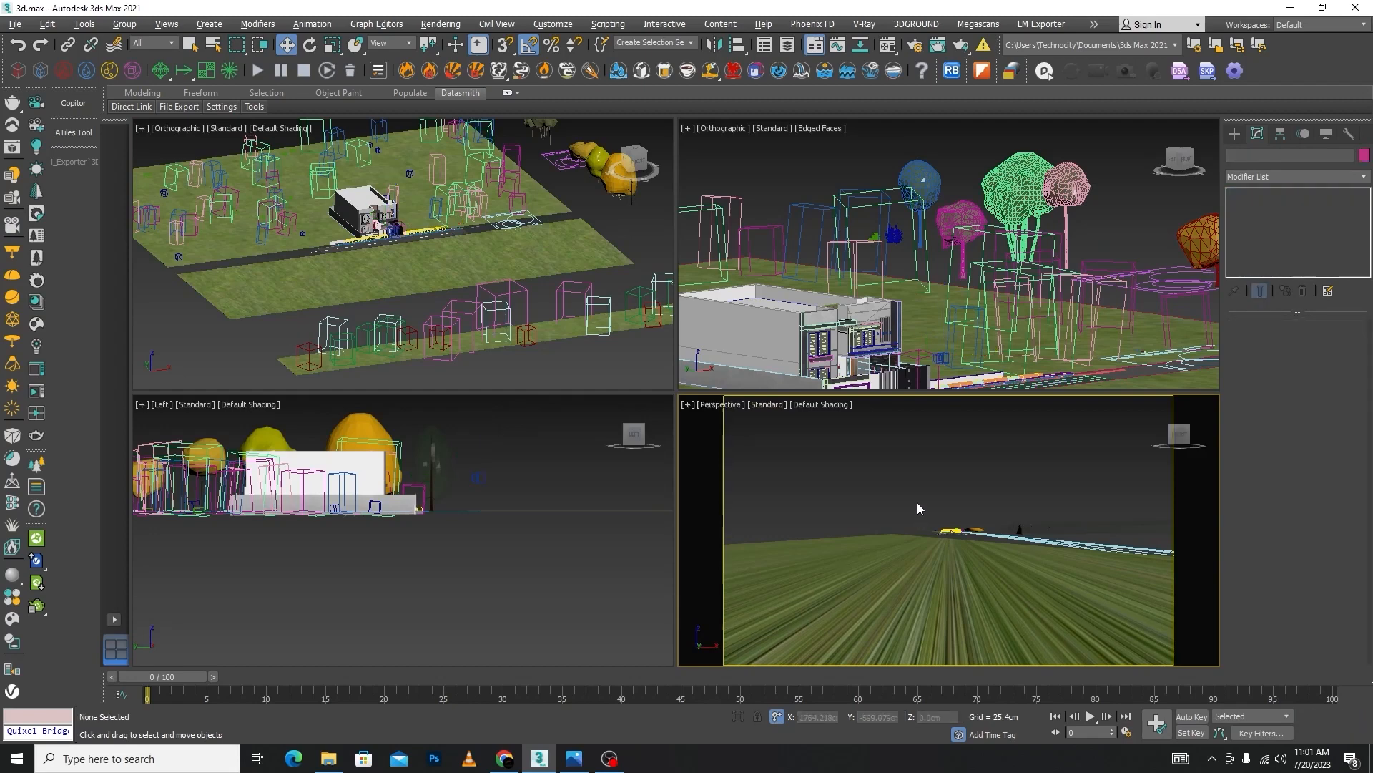
{"action": "key", "text": "t"}
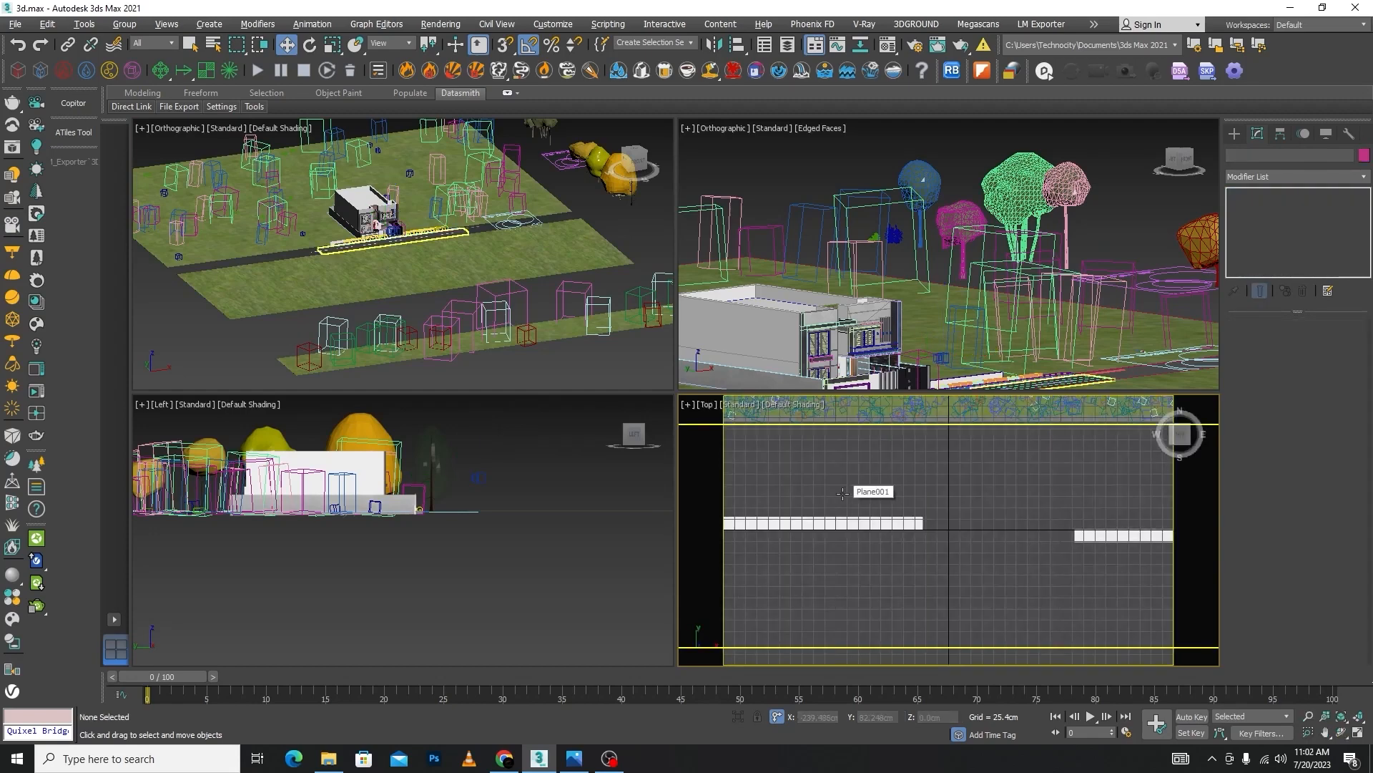
{"action": "key", "text": "p"}
{"action": "middle_click_drag", "start_coordinate": [907, 588], "coordinate": [919, 437], "text": "alt"}
{"action": "middle_click_drag", "start_coordinate": [969, 602], "coordinate": [905, 622]}
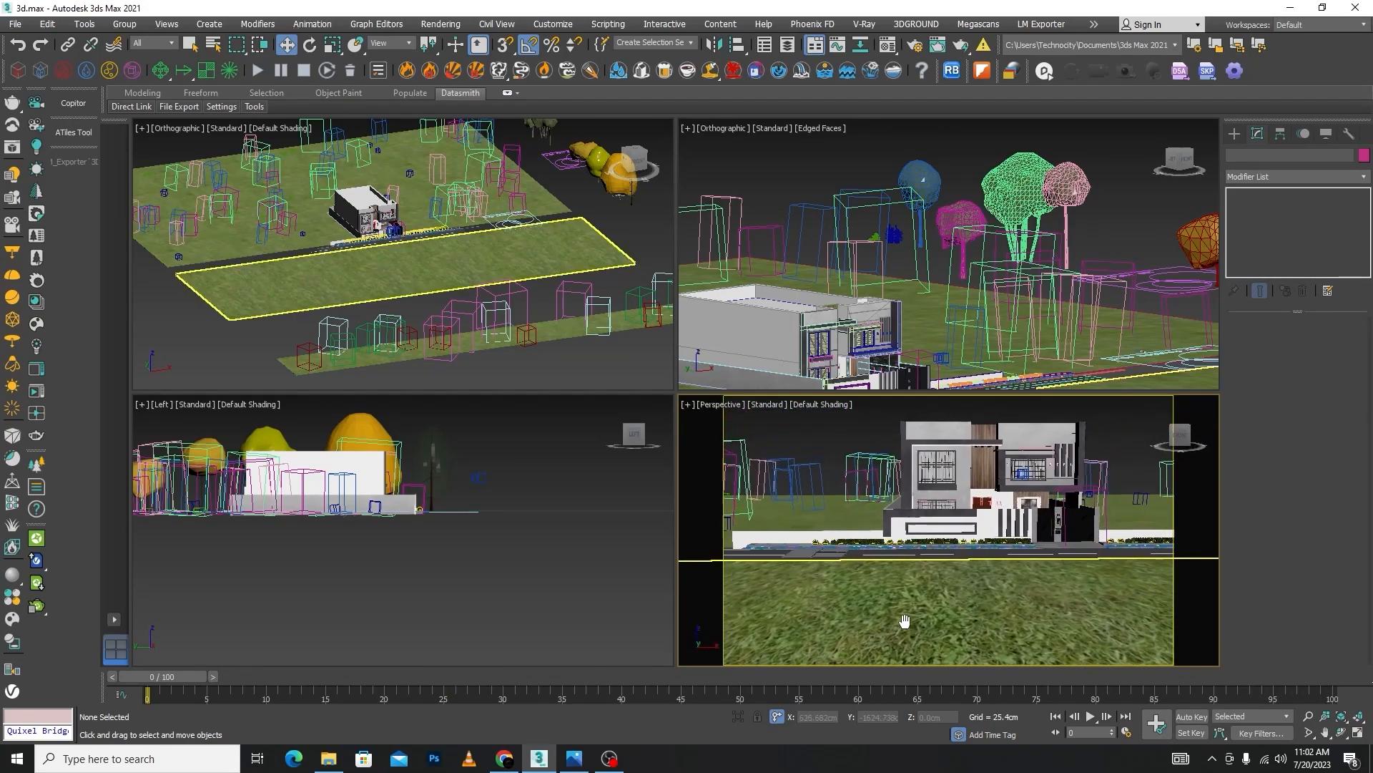
{"action": "middle_click_drag", "start_coordinate": [1018, 605], "coordinate": [1014, 593], "text": "alt"}
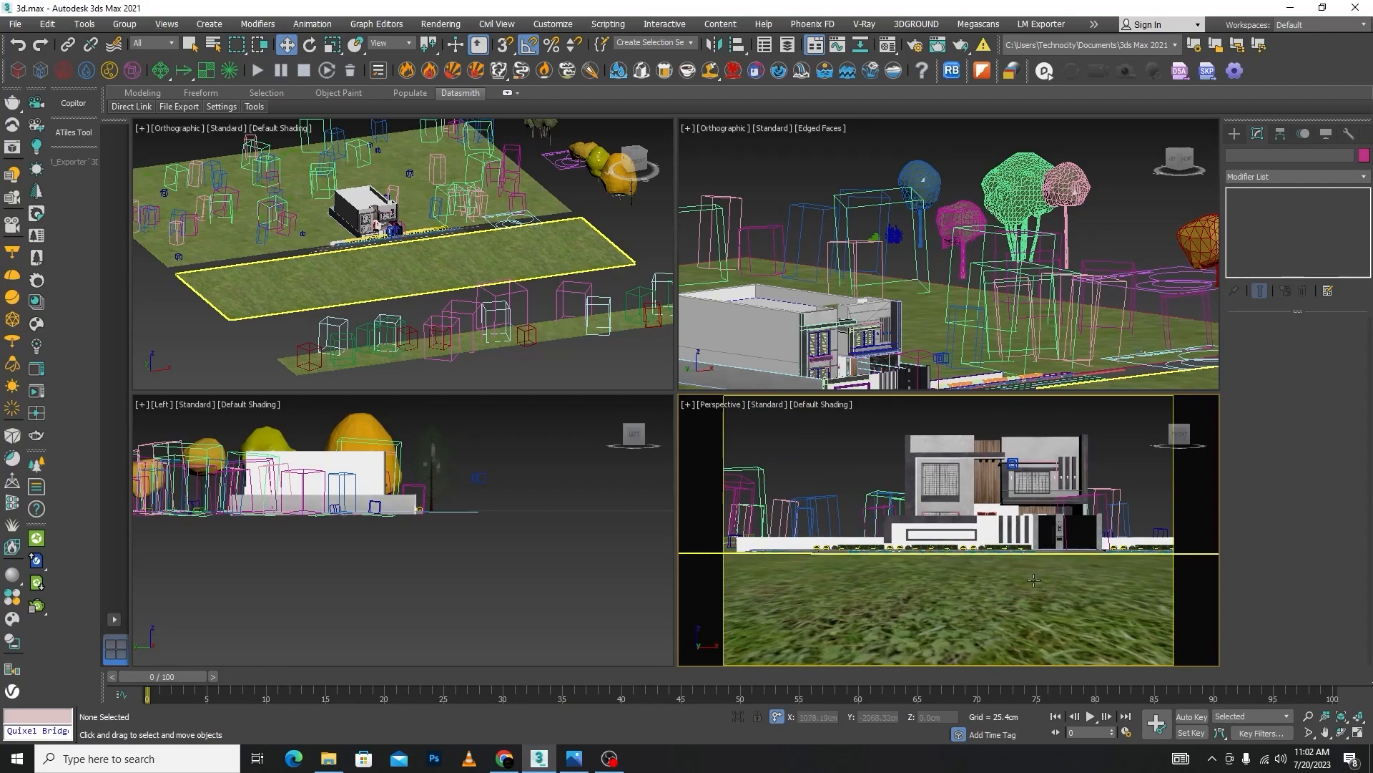
- Frame the house facade and boundary wall in the perspective viewport and create a V-Ray physical camera from that view
{"action": "scroll", "coordinate": [1083, 481], "scroll_direction": "up", "scroll_amount": 5}
{"action": "scroll", "coordinate": [1082, 478], "scroll_direction": "down", "scroll_amount": 2}
{"action": "scroll", "coordinate": [1082, 478], "scroll_direction": "down", "scroll_amount": 3}
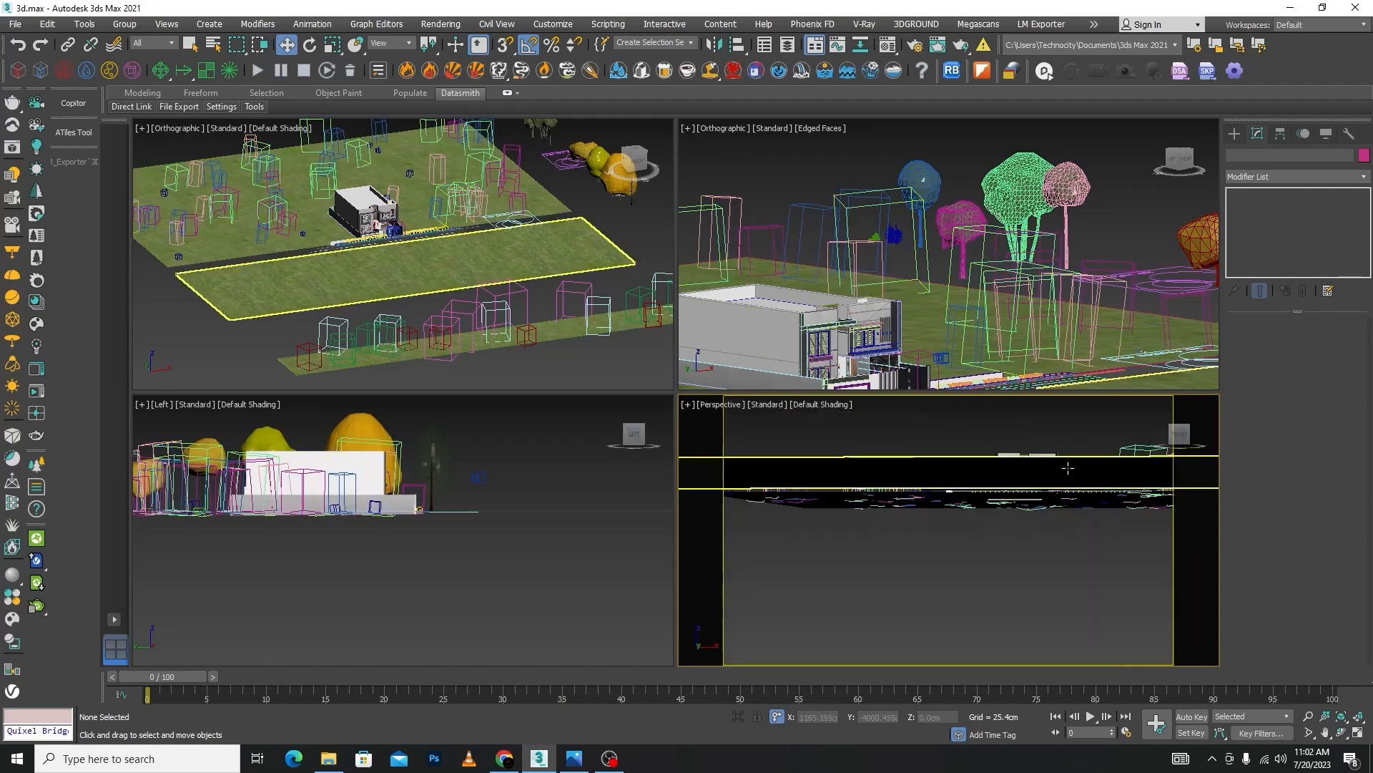
{"action": "scroll", "coordinate": [1073, 455], "scroll_direction": "up", "scroll_amount": 4}
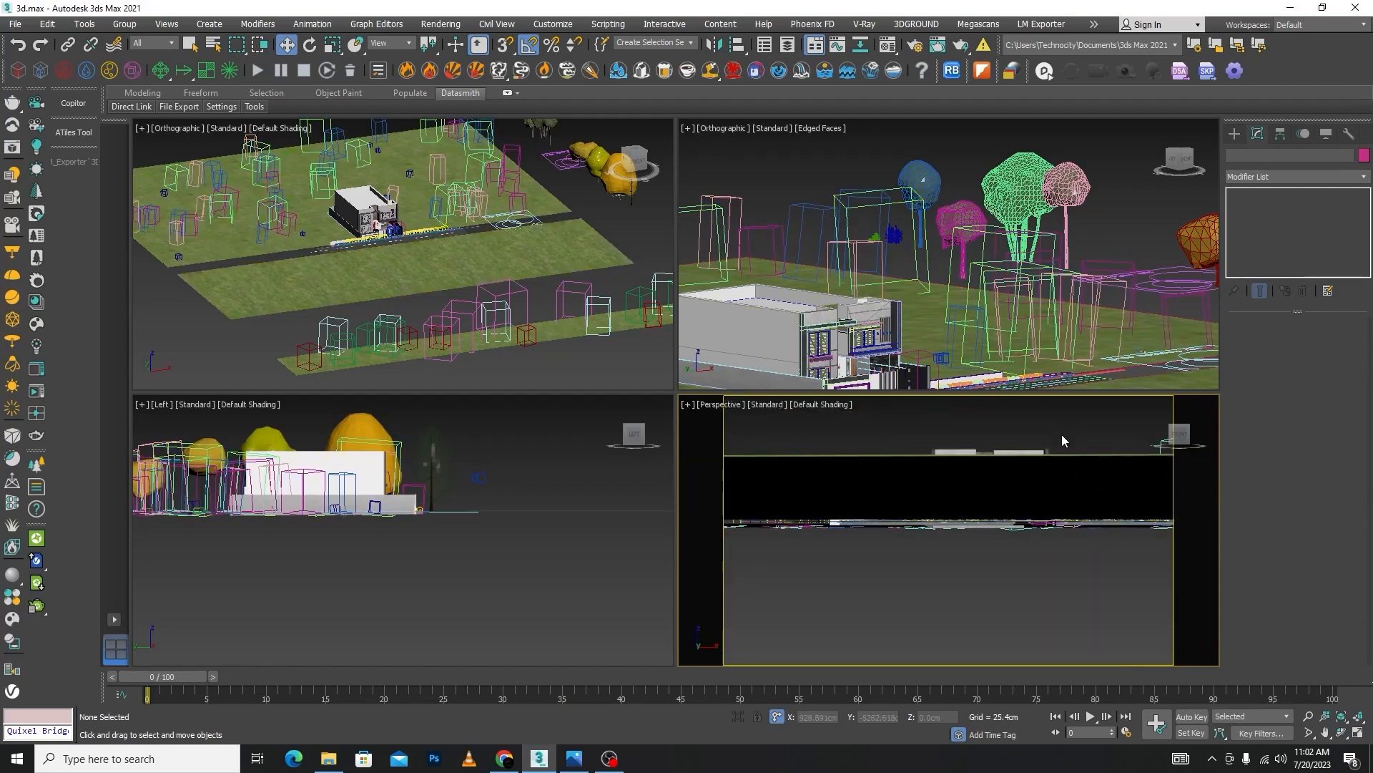
{"action": "scroll", "coordinate": [1061, 436], "scroll_direction": "up", "scroll_amount": 5}
{"action": "scroll", "coordinate": [1060, 448], "scroll_direction": "down", "scroll_amount": 3}
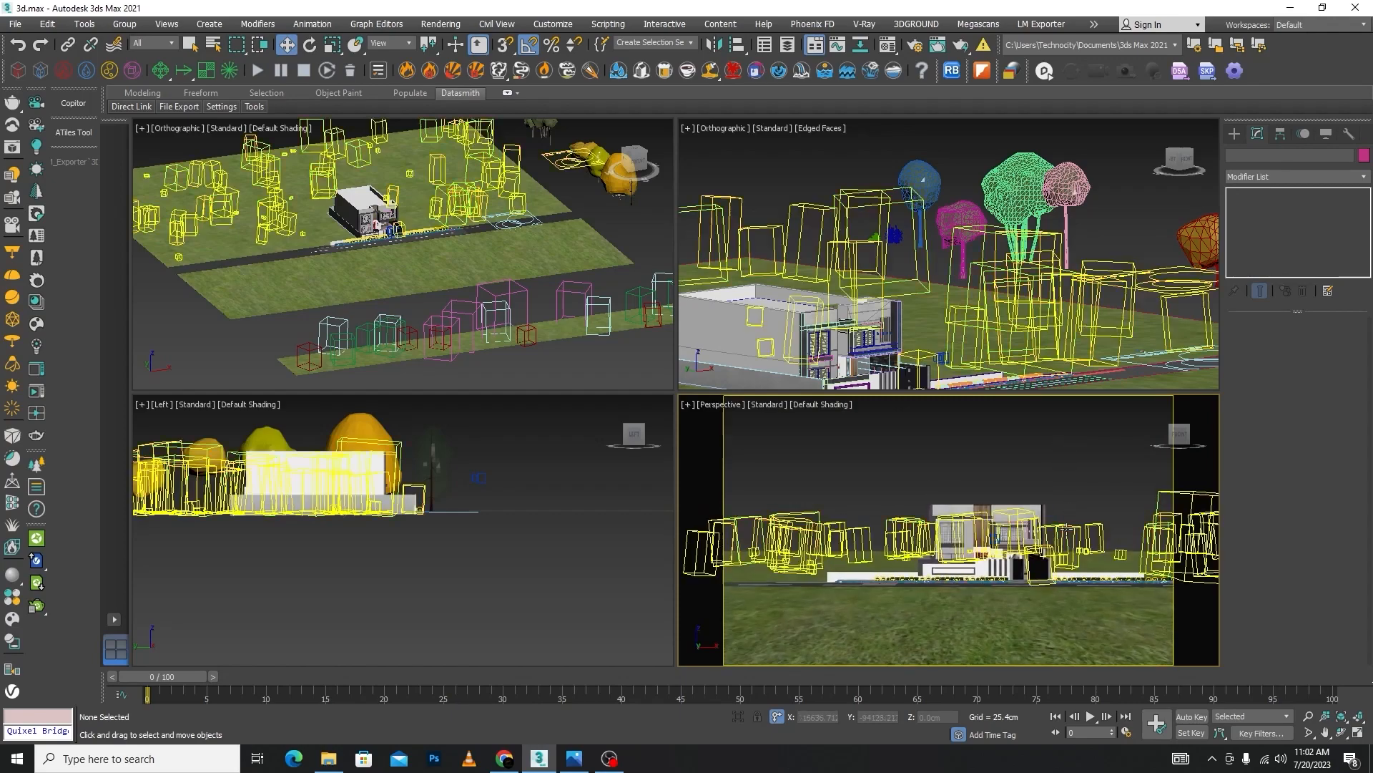
{"action": "scroll", "coordinate": [1060, 472], "scroll_direction": "up", "scroll_amount": 4}
{"action": "scroll", "coordinate": [1062, 529], "scroll_direction": "down", "scroll_amount": 5}
{"action": "scroll", "coordinate": [1064, 530], "scroll_direction": "up", "scroll_amount": 5}
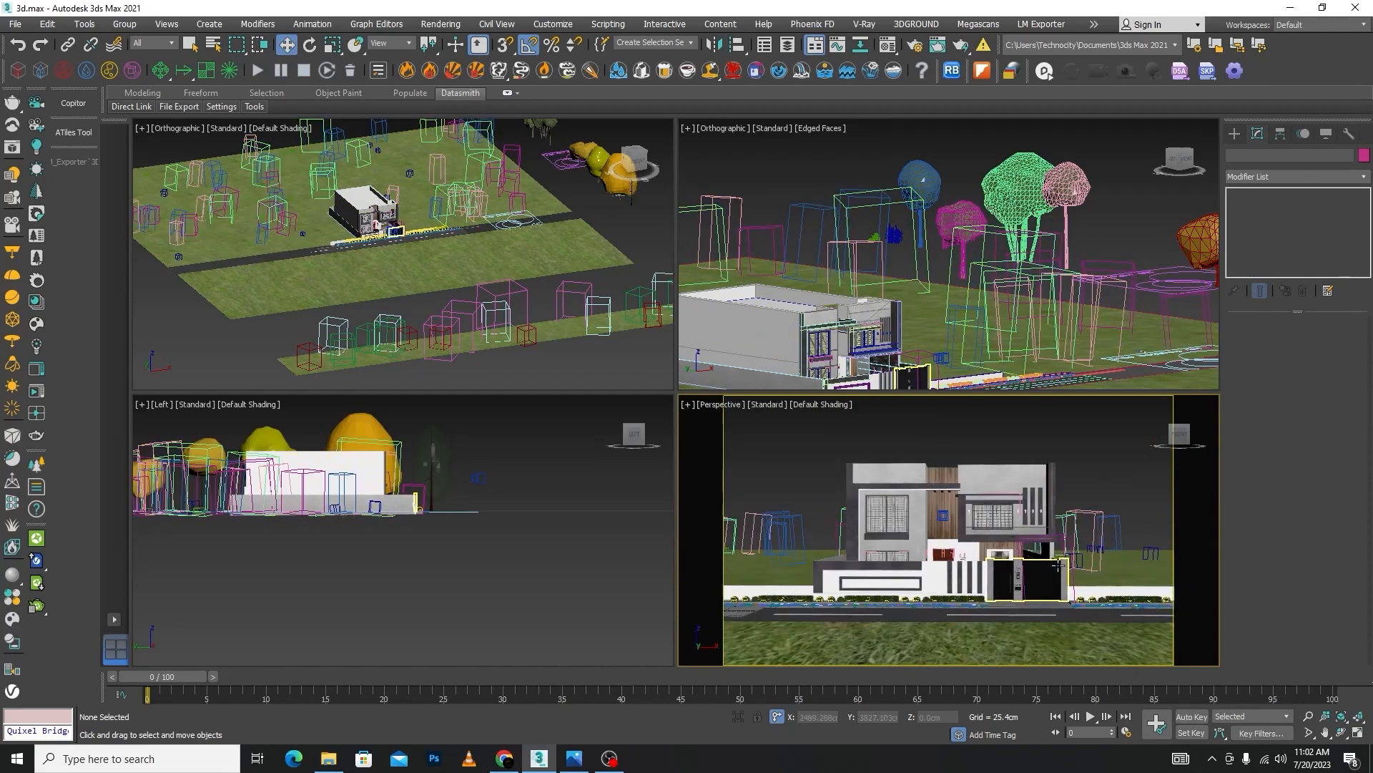
{"action": "scroll", "coordinate": [1085, 586], "scroll_direction": "up", "scroll_amount": 3}
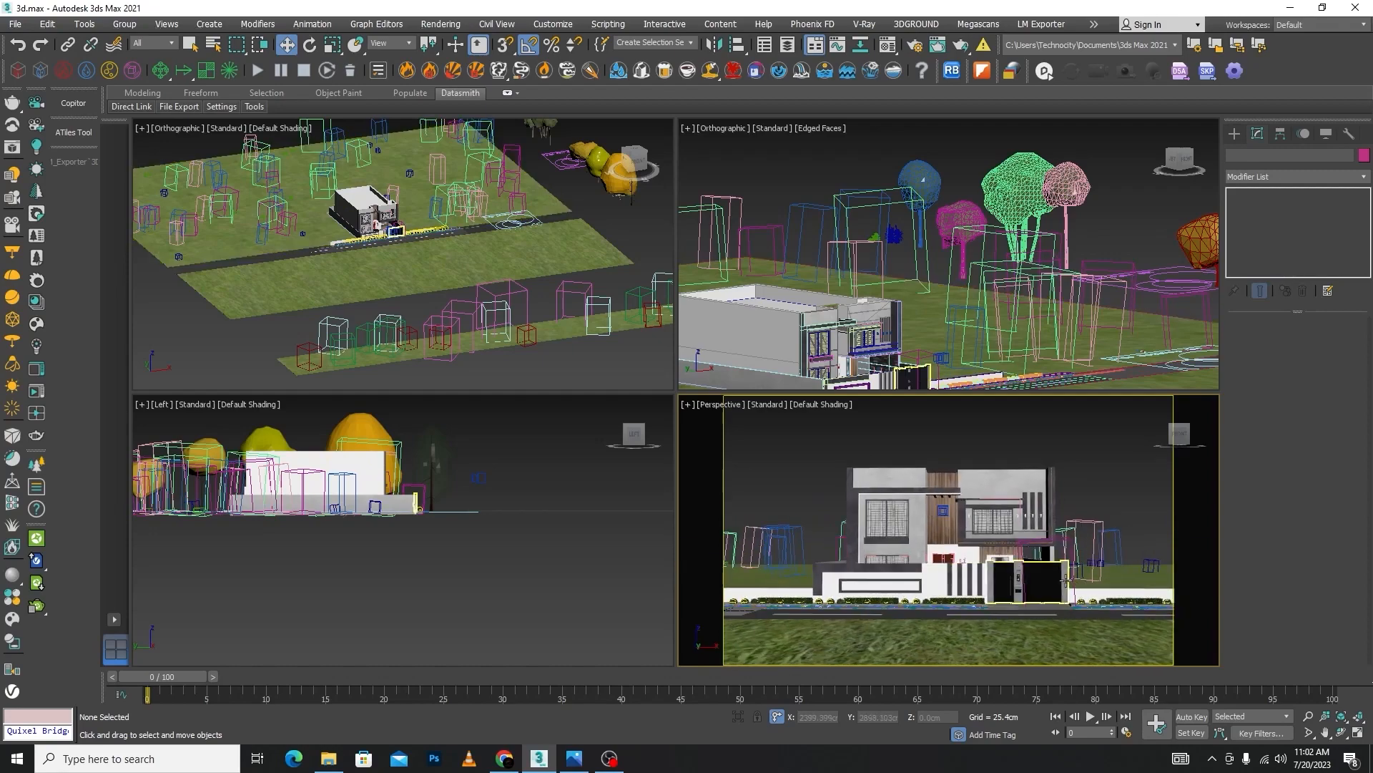
{"action": "scroll", "coordinate": [1070, 569], "scroll_direction": "up", "scroll_amount": 2}
{"action": "middle_click_drag", "start_coordinate": [1103, 510], "coordinate": [1151, 515]}
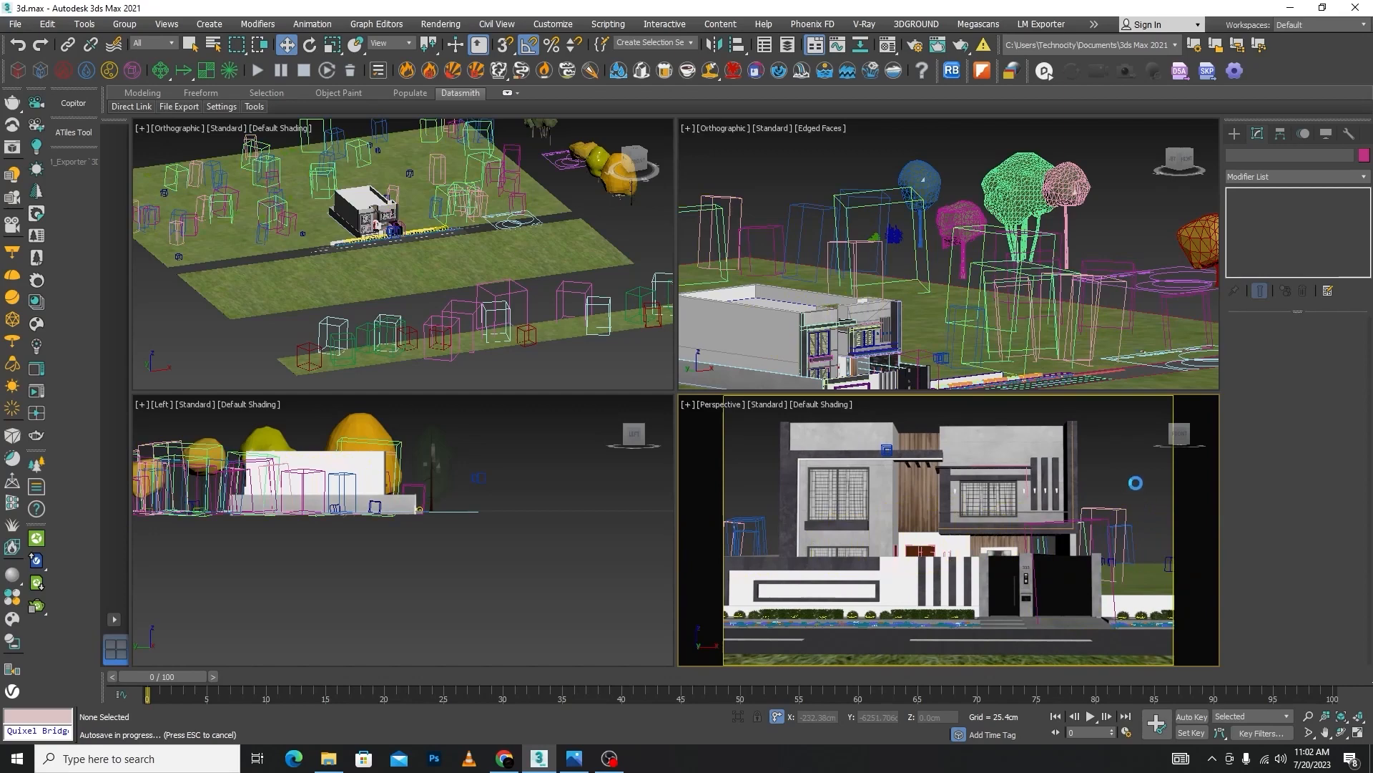
{"action": "key", "text": "Escape"}
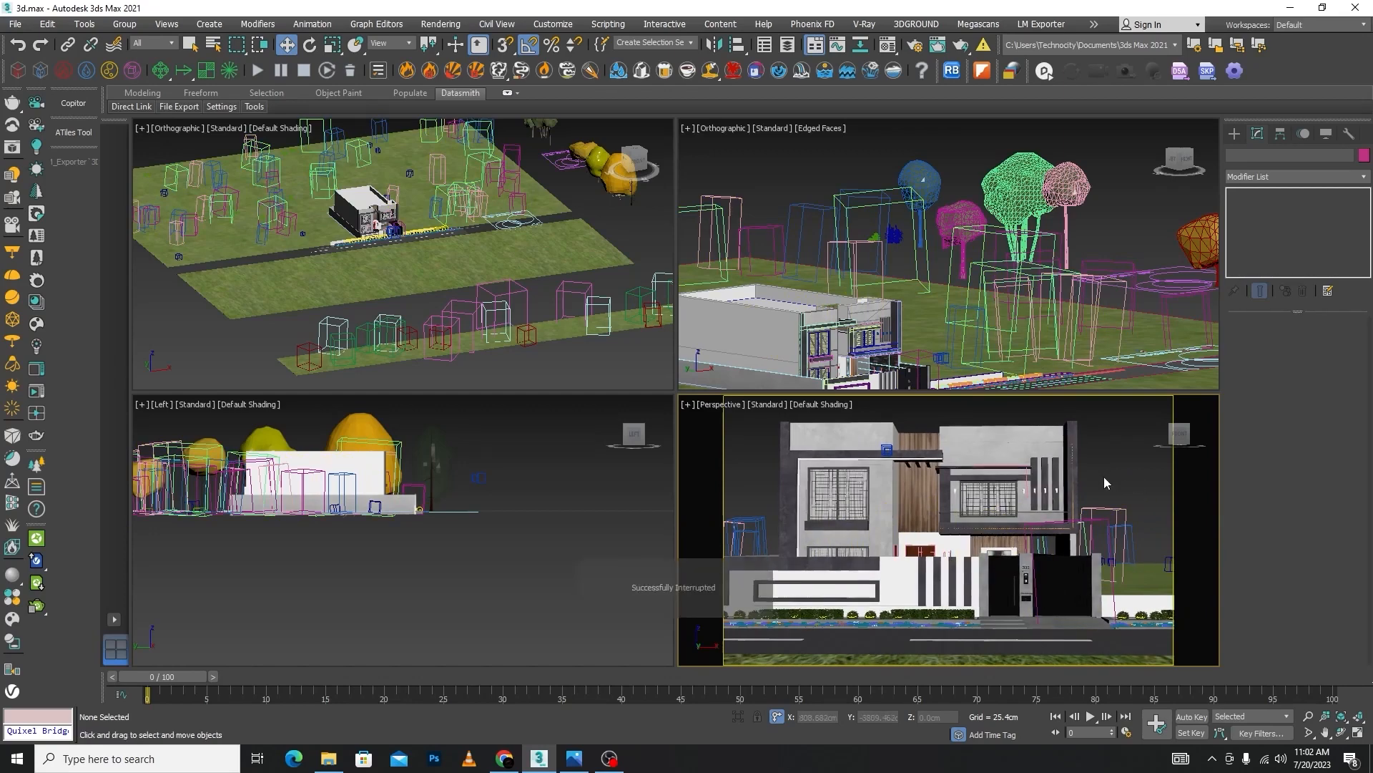
{"action": "middle_click_drag", "start_coordinate": [1105, 477], "coordinate": [1107, 474]}
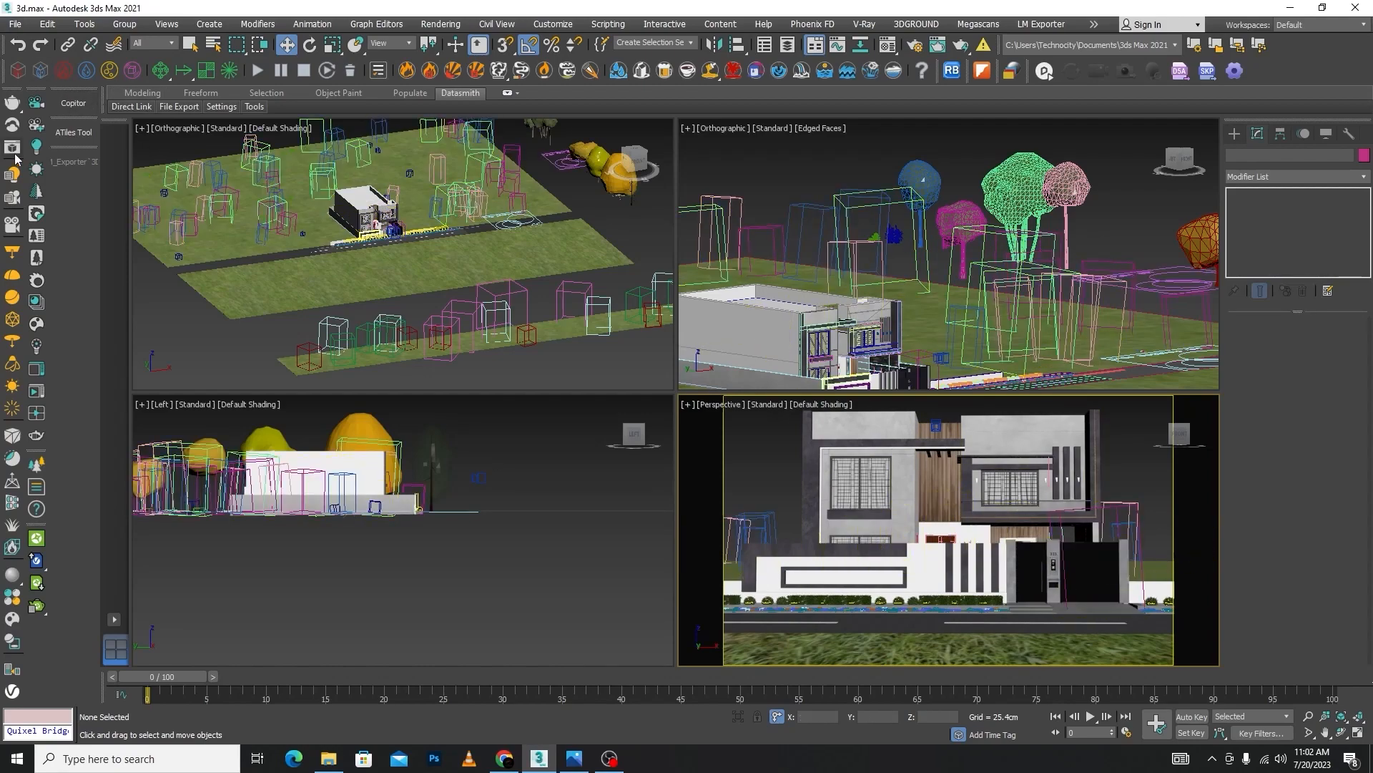
{"action": "left_click", "coordinate": [13, 228]}
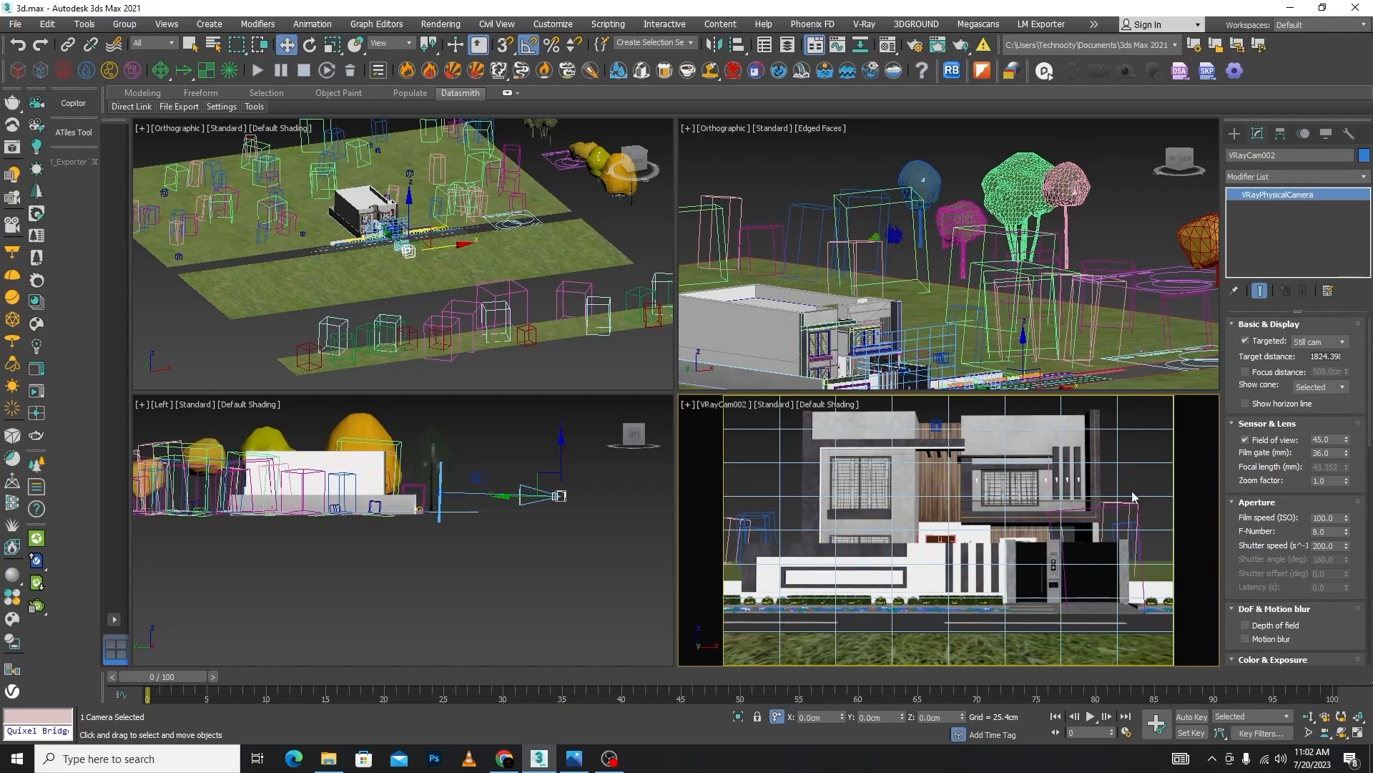
- Delete the earlier stray camera VRayCam001 that appears in front of the facade
{"action": "left_click", "coordinate": [1151, 452]}
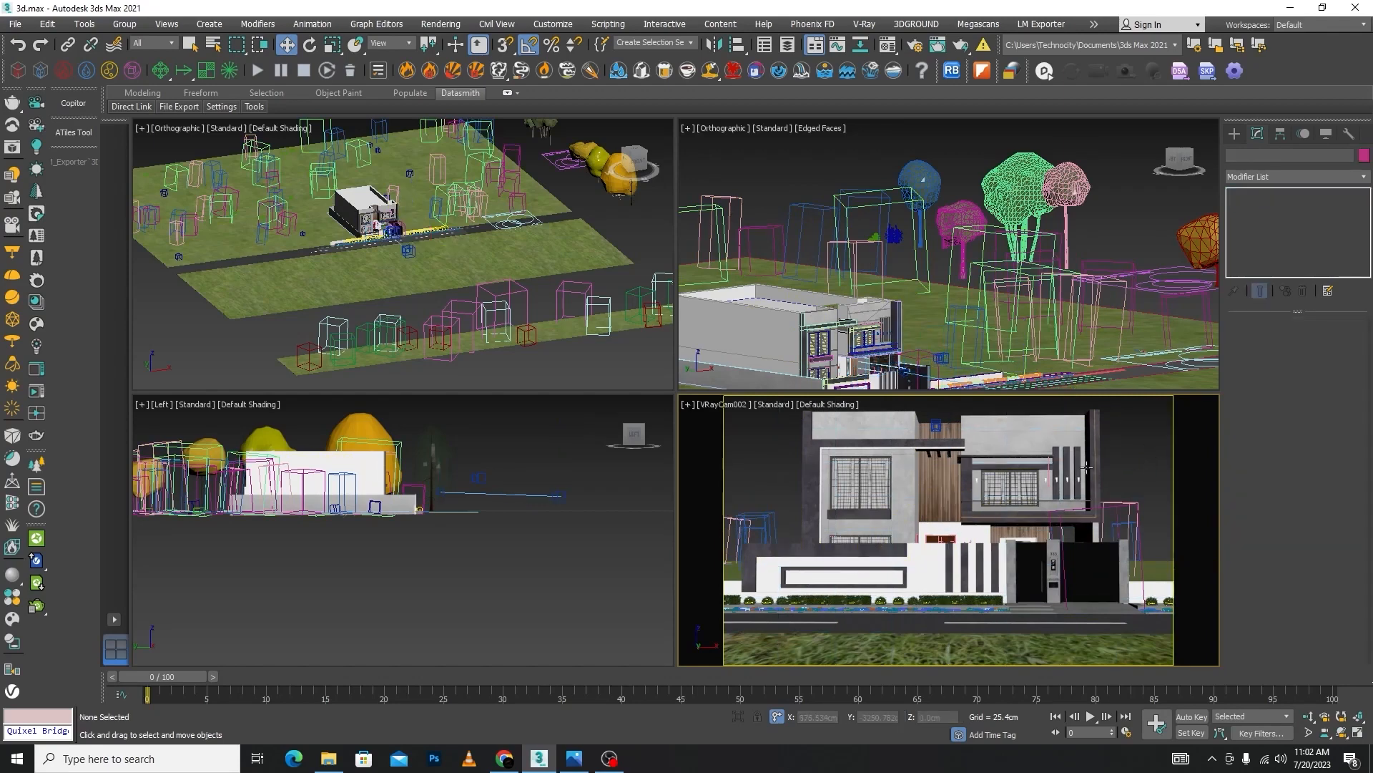
{"action": "left_click", "coordinate": [935, 426]}
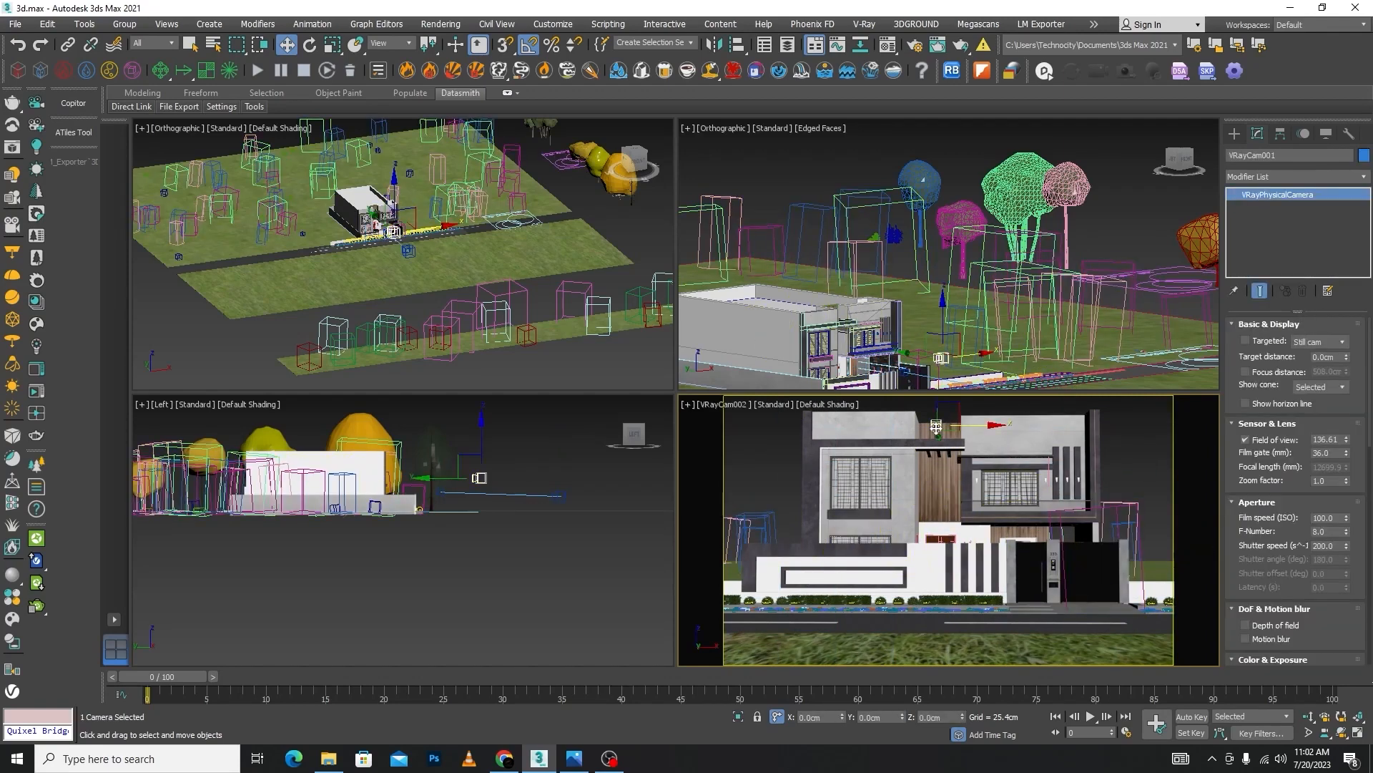
{"action": "key", "text": "Delete"}
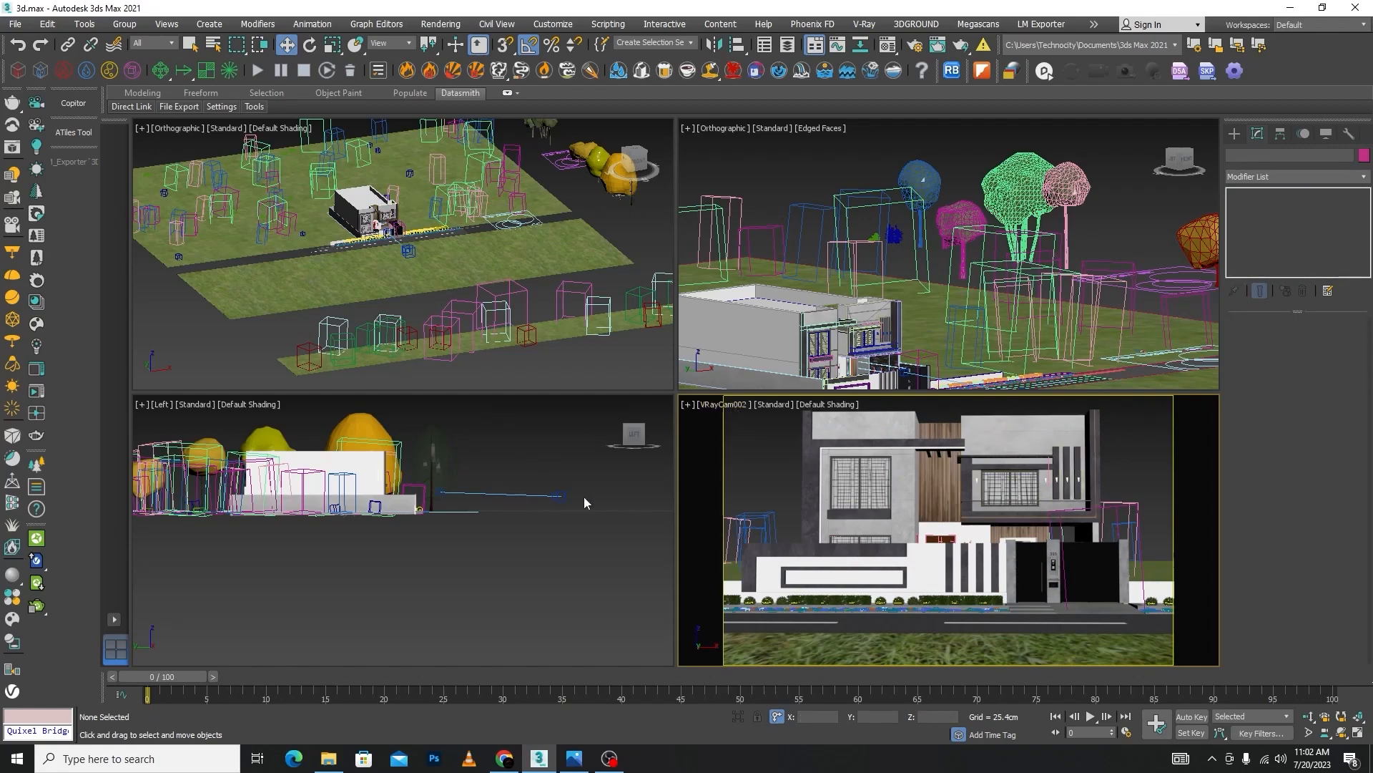
- Move VRayCam002 together with its target nearer to the house in the left view
{"action": "scroll", "coordinate": [563, 483], "scroll_direction": "up", "scroll_amount": 5}
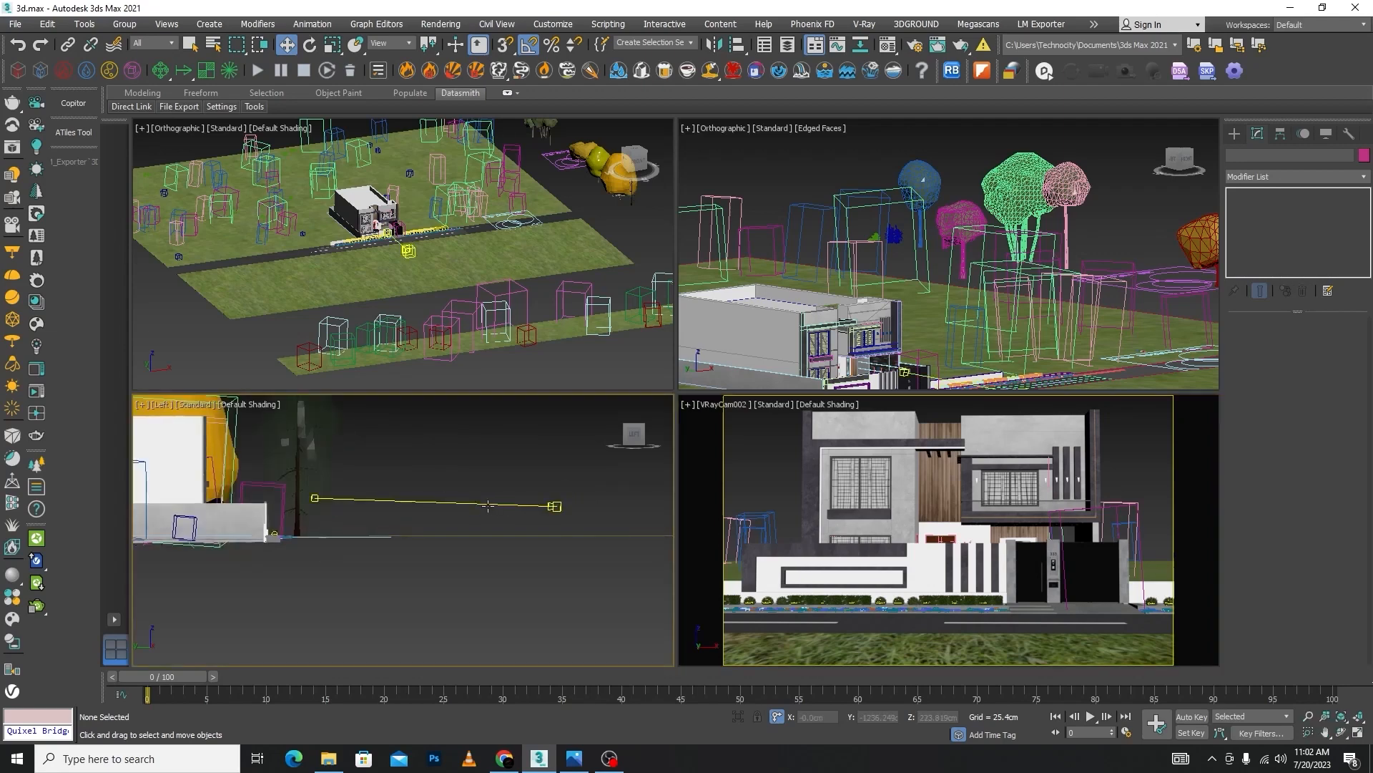
{"action": "left_click", "coordinate": [488, 506]}
{"action": "left_click", "coordinate": [542, 462]}
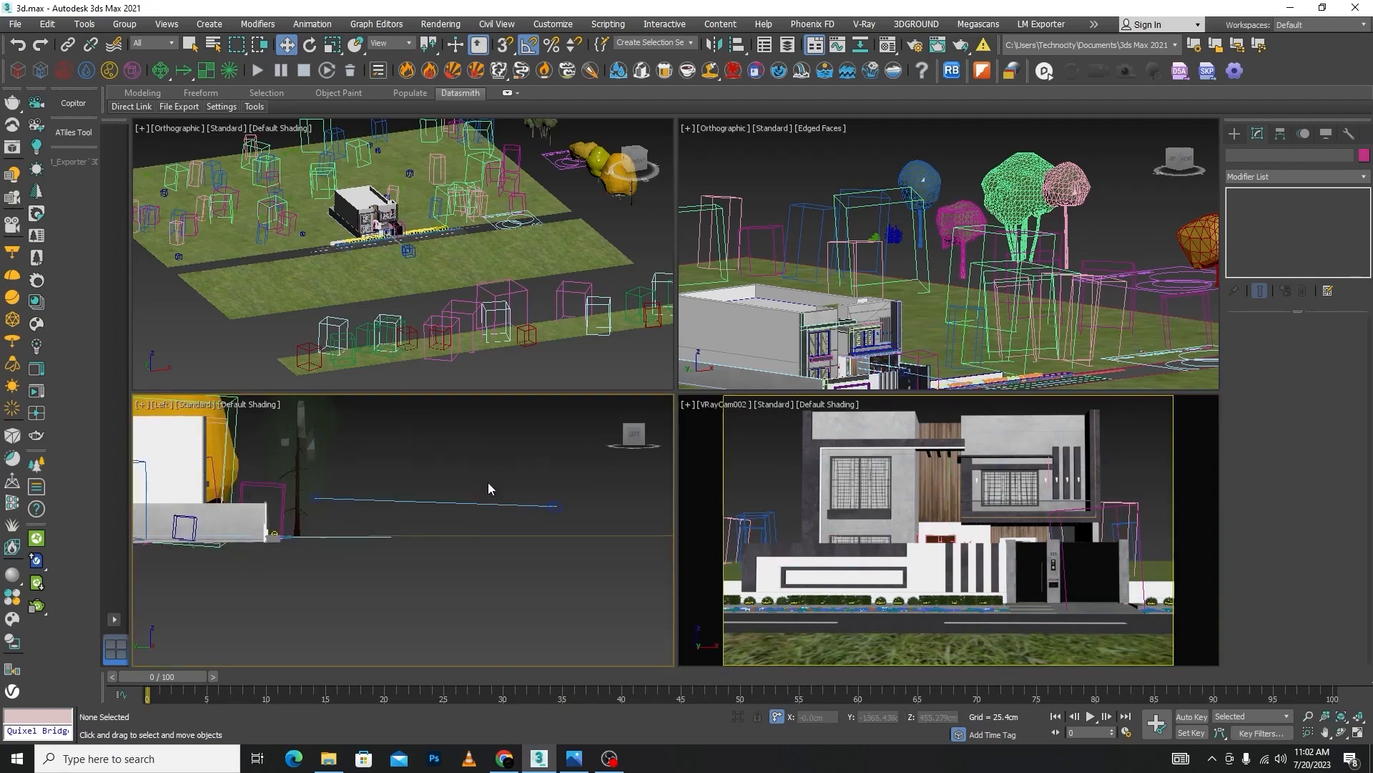
{"action": "left_click", "coordinate": [453, 500]}
{"action": "left_click_drag", "start_coordinate": [472, 503], "coordinate": [422, 480]}
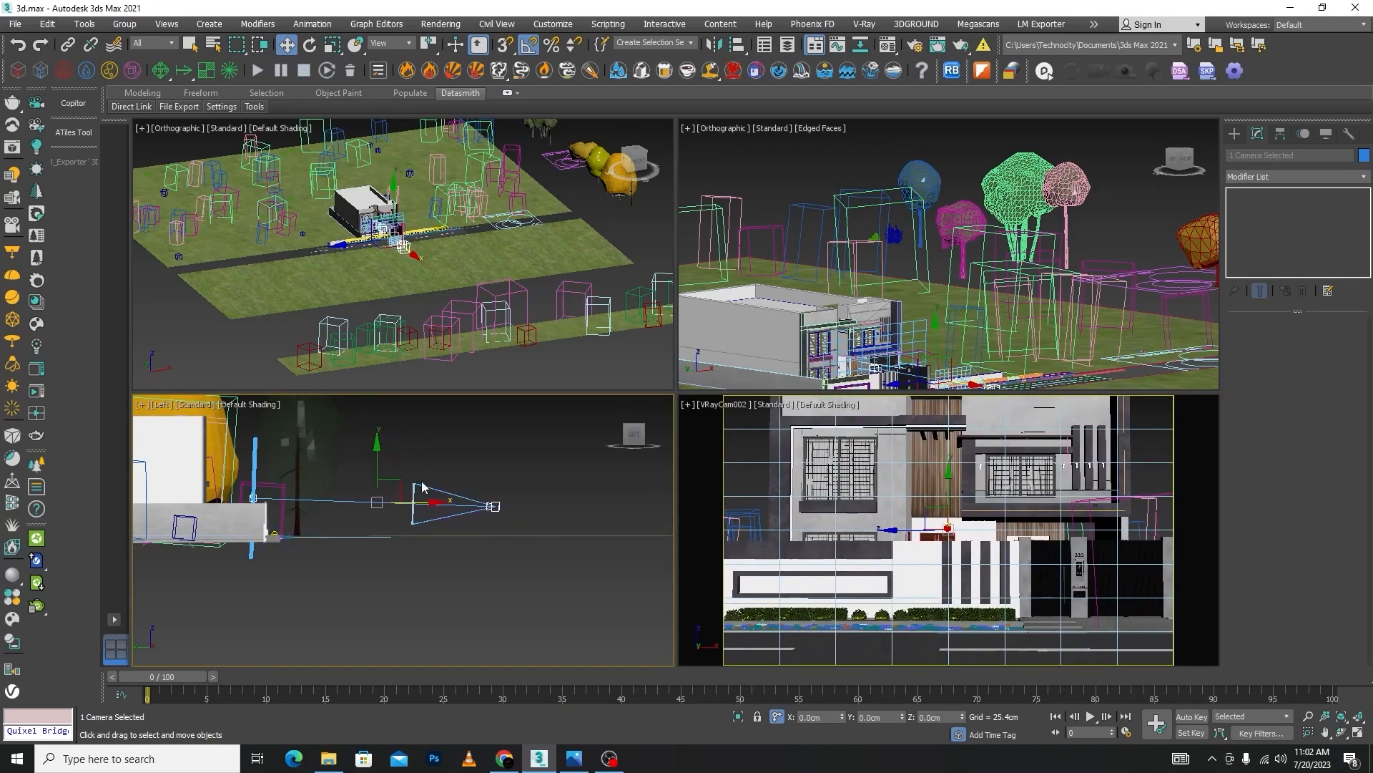
{"action": "left_click", "coordinate": [491, 462]}
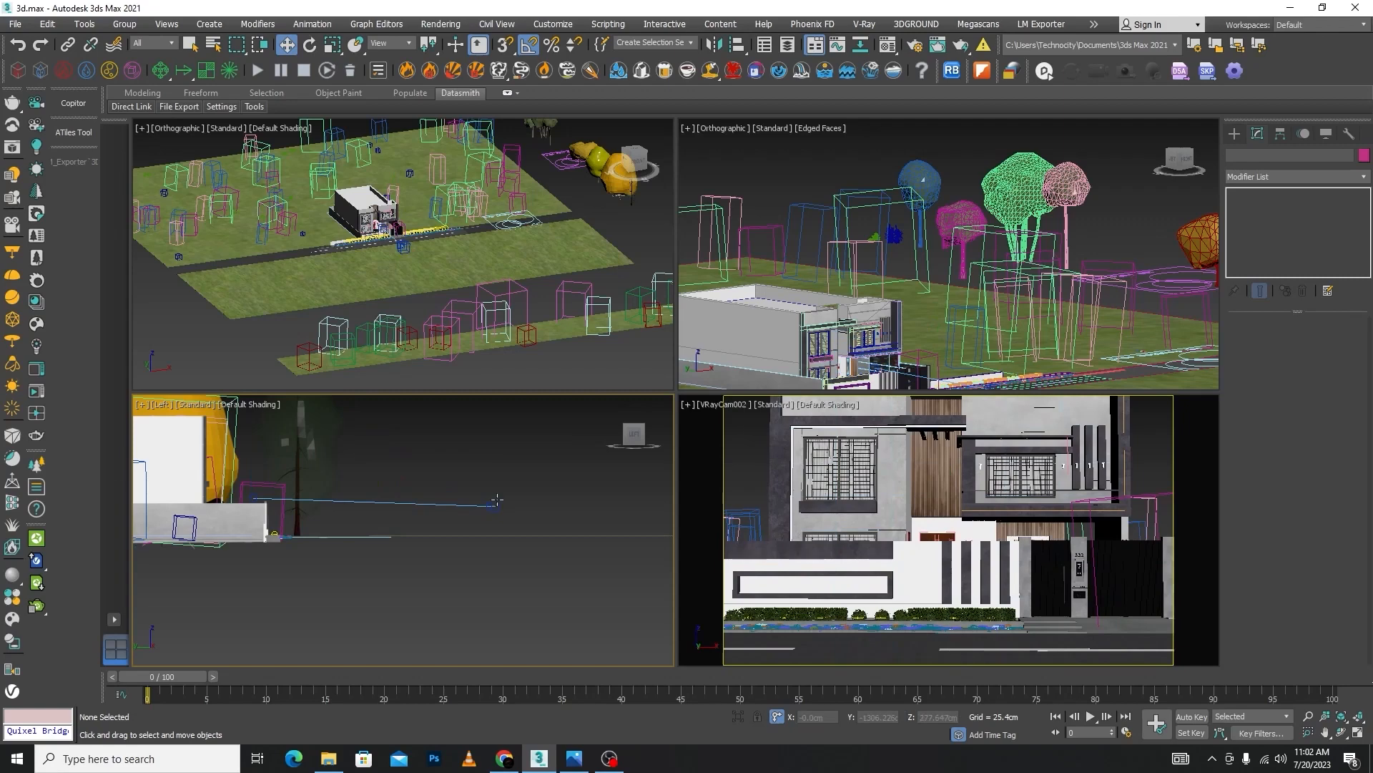
- Raise only the camera's target slightly in the left view so the camera tilts upward
{"action": "left_click", "coordinate": [253, 498]}
{"action": "scroll", "coordinate": [253, 500], "scroll_direction": "down", "scroll_amount": 5}
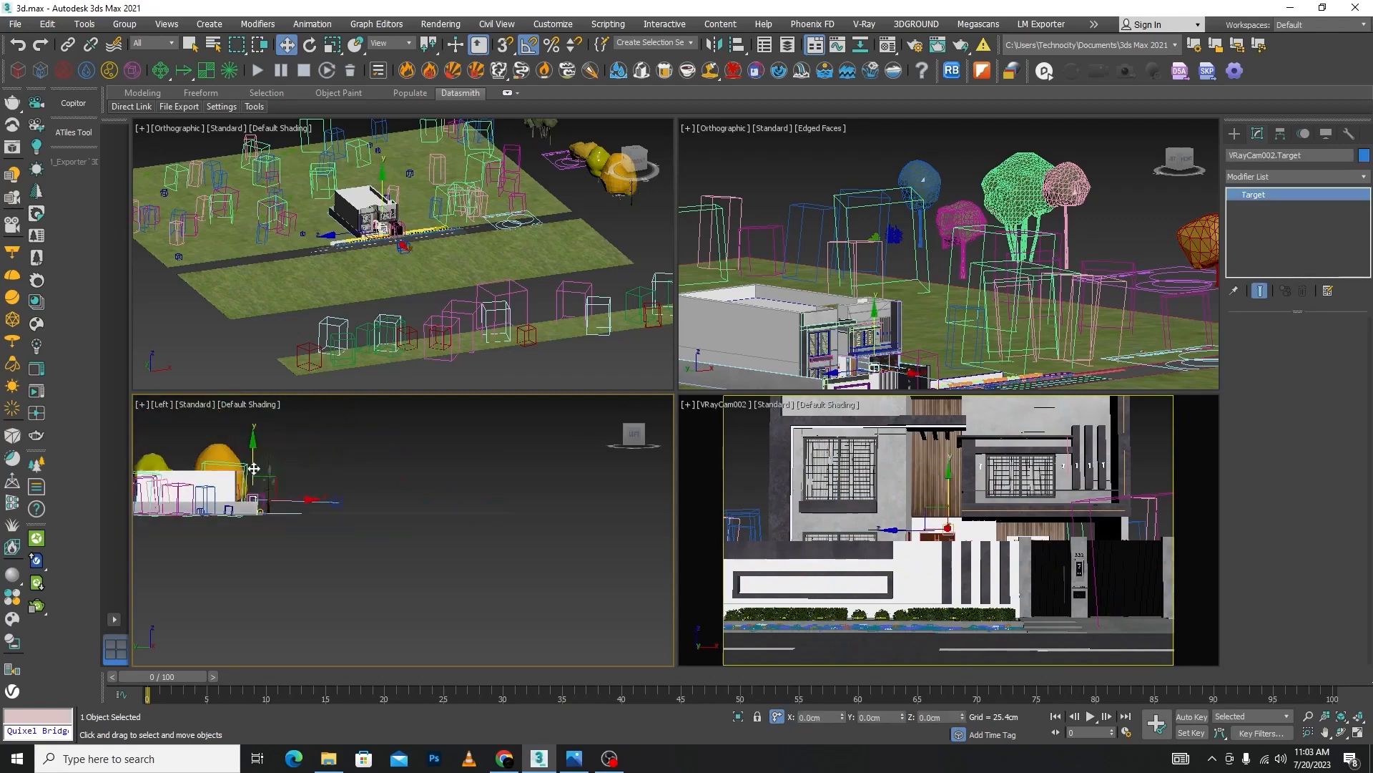
{"action": "left_click_drag", "start_coordinate": [252, 466], "coordinate": [251, 461]}
- Pull VRayCam002 slightly back from the house and set its field of view to 48
{"action": "left_click", "coordinate": [340, 502]}
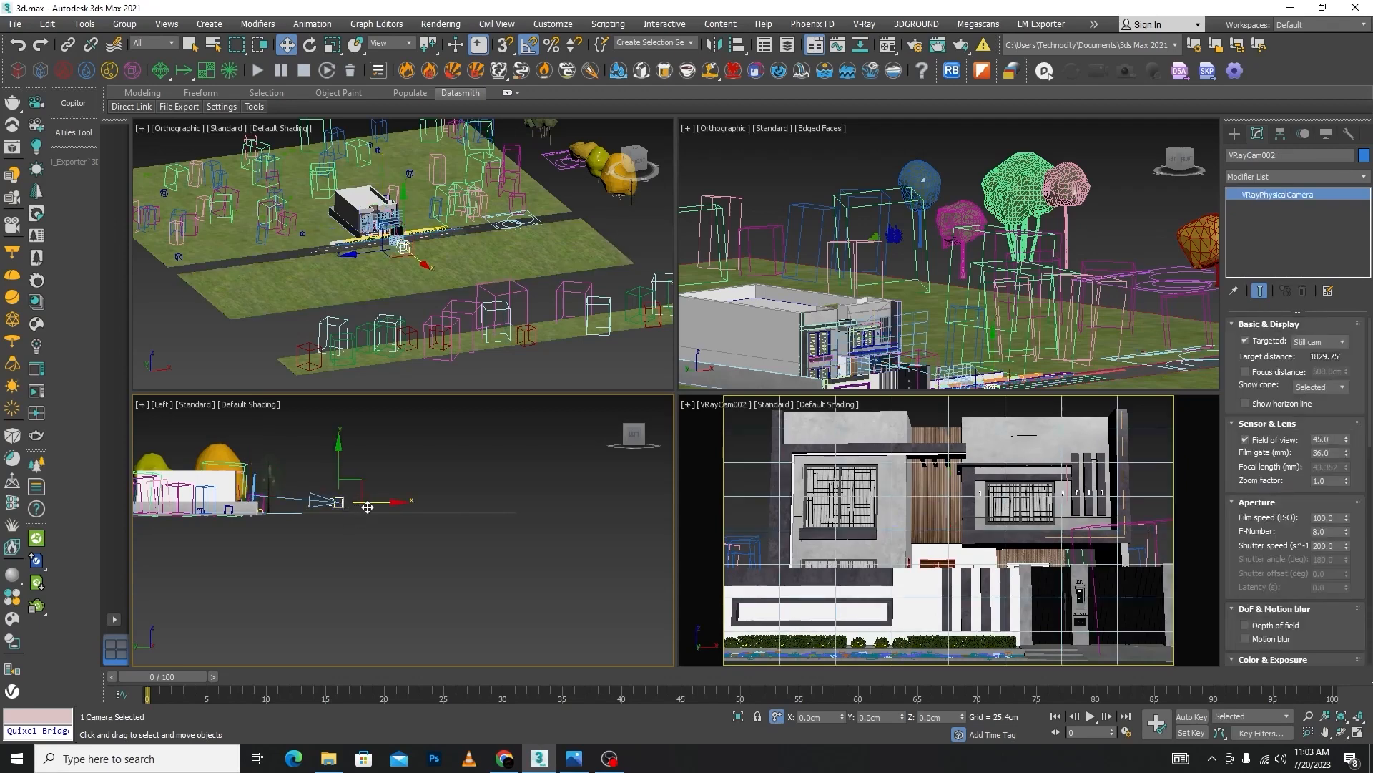
{"action": "left_click_drag", "start_coordinate": [364, 508], "coordinate": [372, 509]}
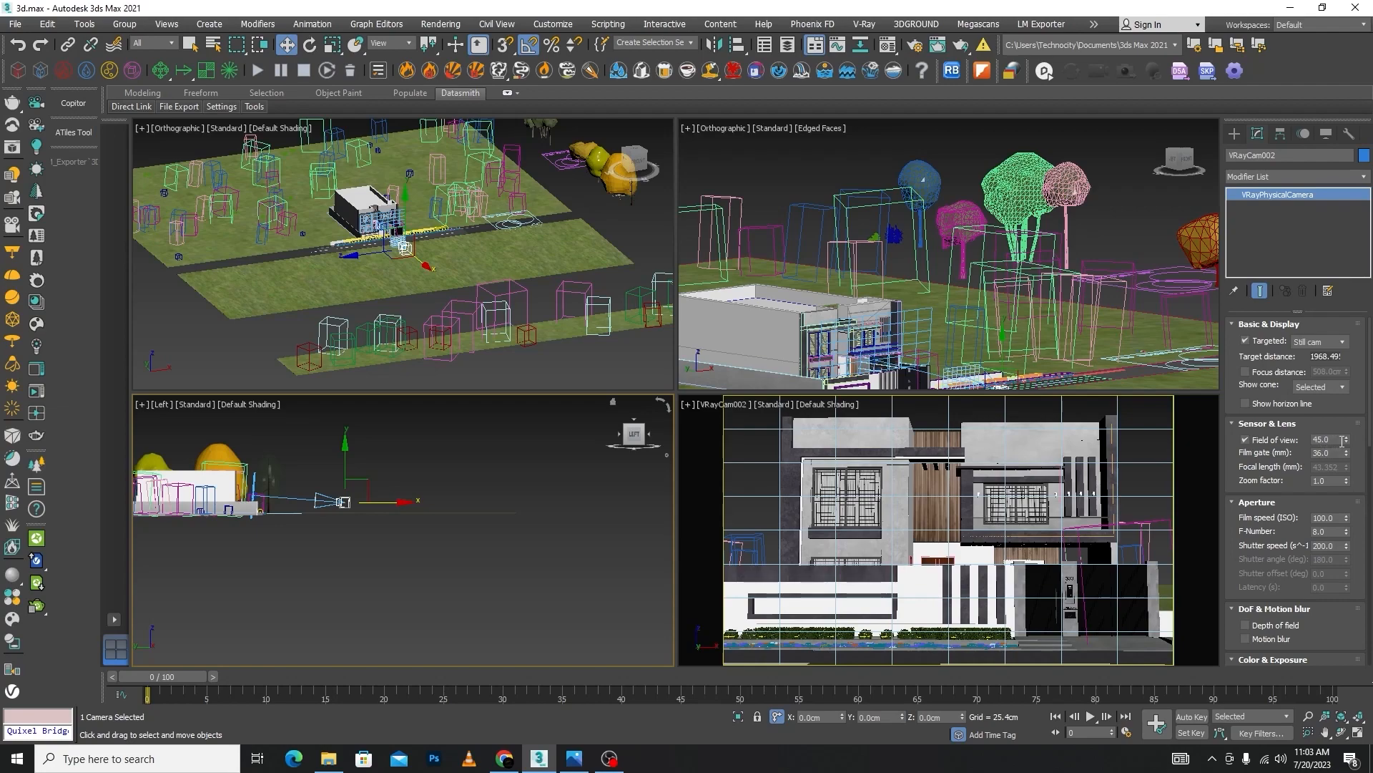
{"action": "left_click_drag", "start_coordinate": [1348, 442], "coordinate": [1350, 436]}
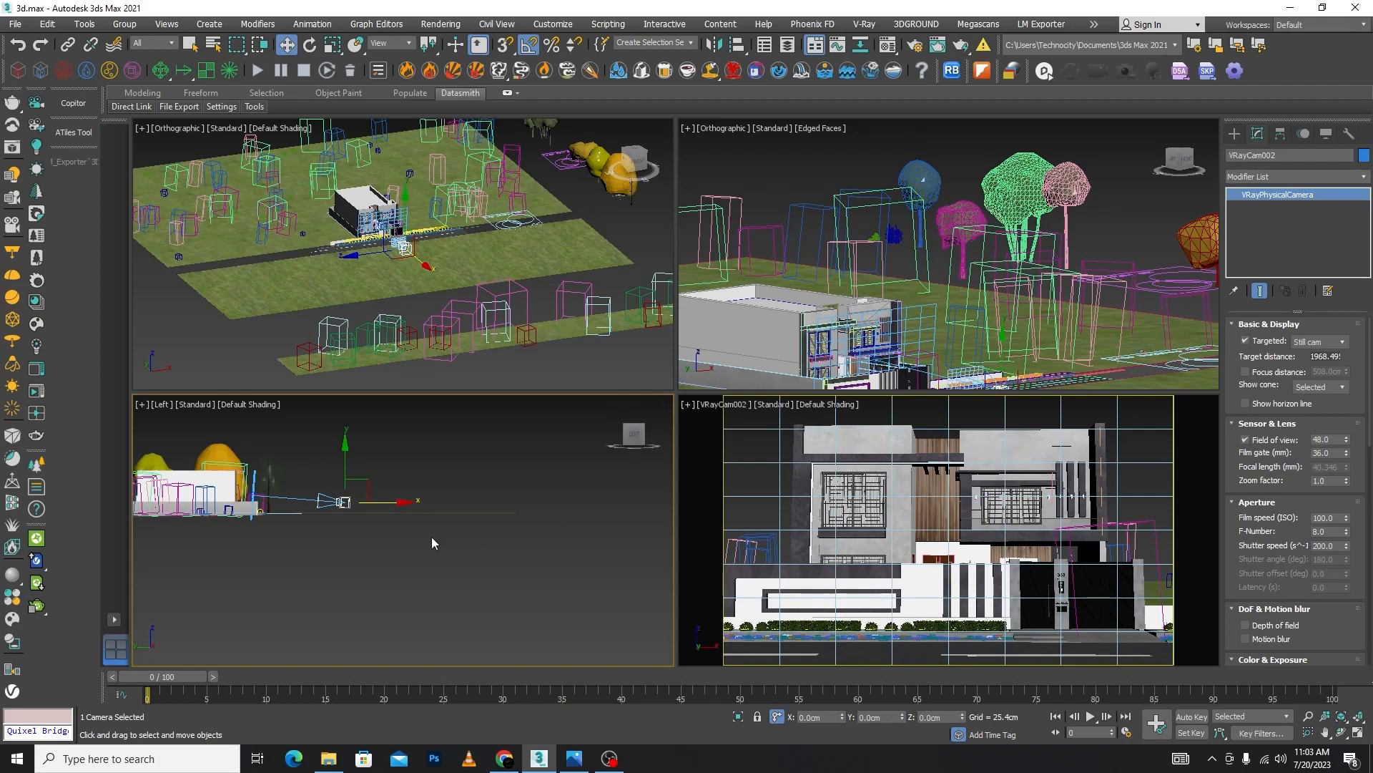
- Shift the camera and its target slightly to the left along the road in a top view
{"action": "key", "text": "t"}
{"action": "left_click", "coordinate": [499, 570]}
{"action": "scroll", "coordinate": [434, 488], "scroll_direction": "up", "scroll_amount": 5}
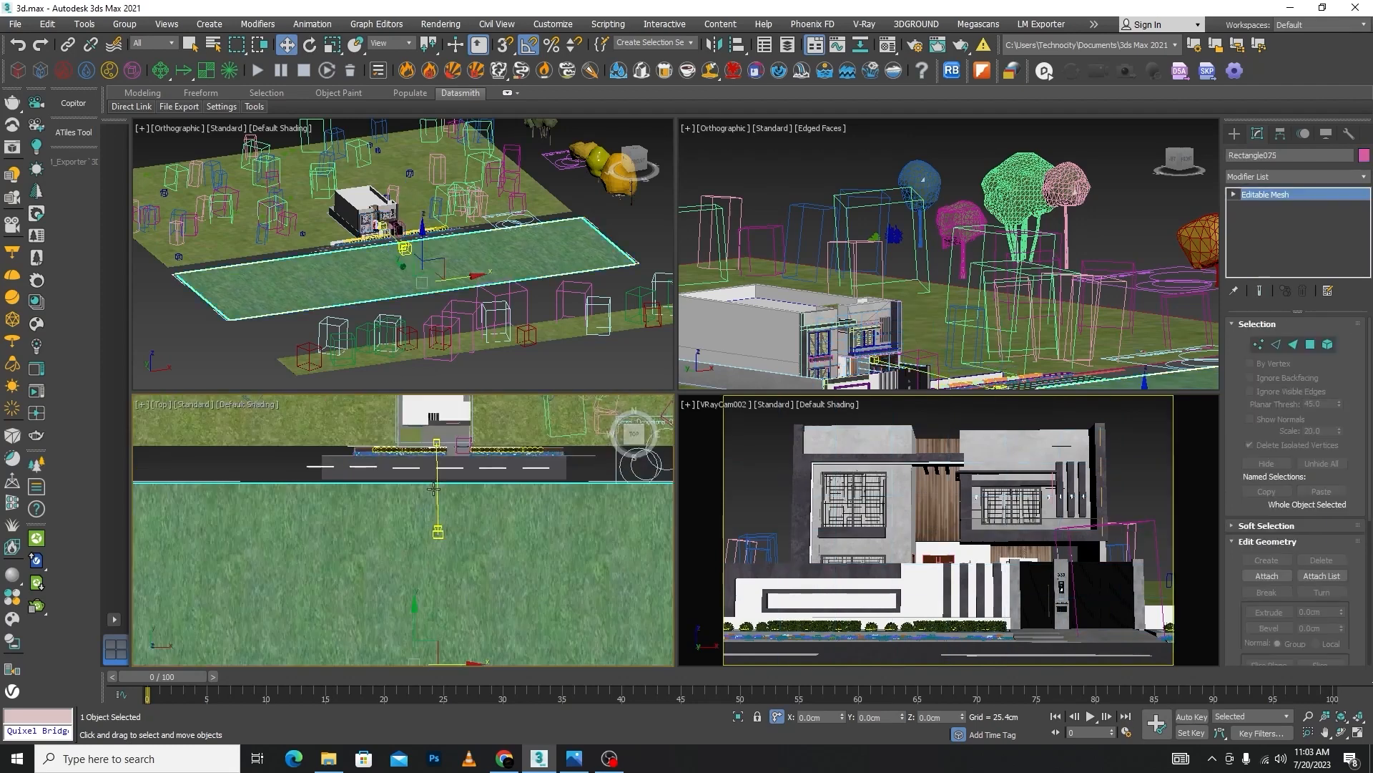
{"action": "left_click", "coordinate": [439, 491]}
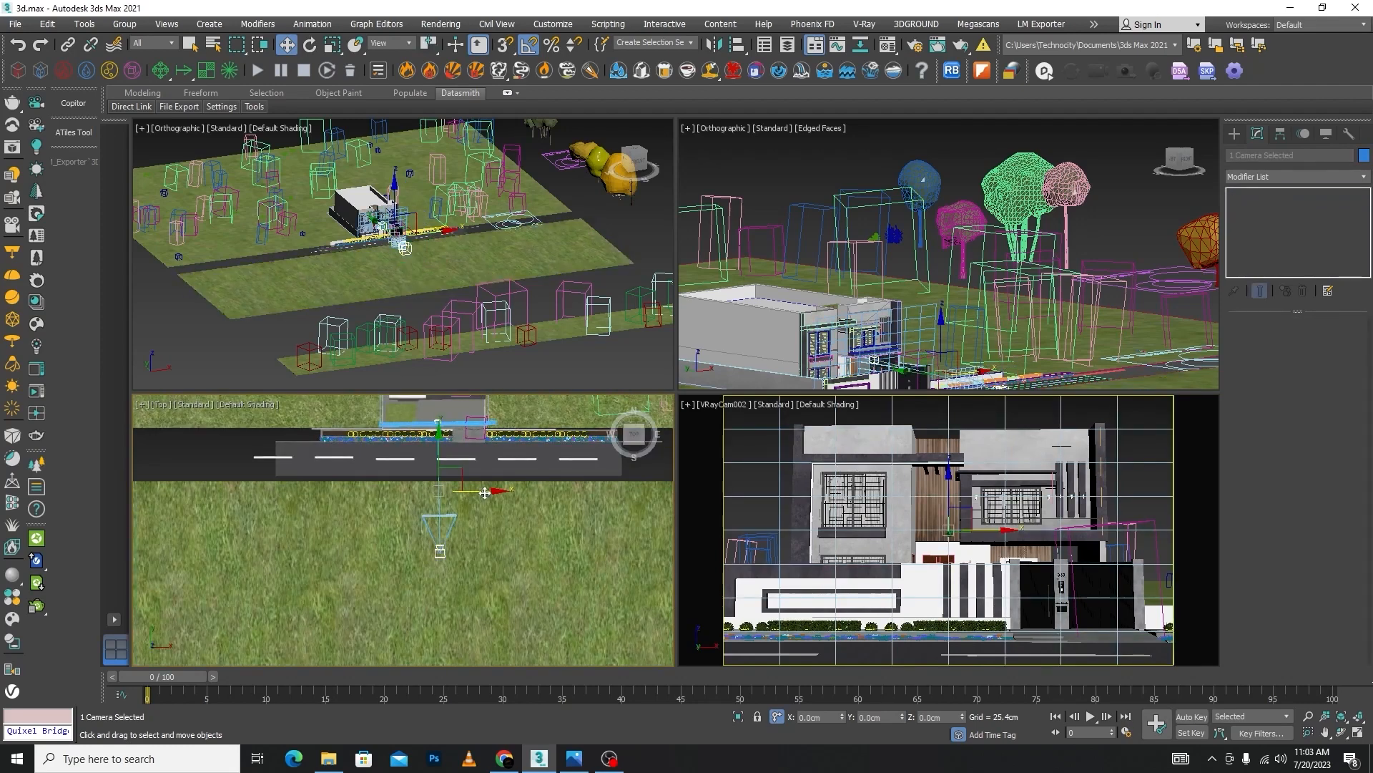
{"action": "left_click_drag", "start_coordinate": [485, 491], "coordinate": [481, 490]}
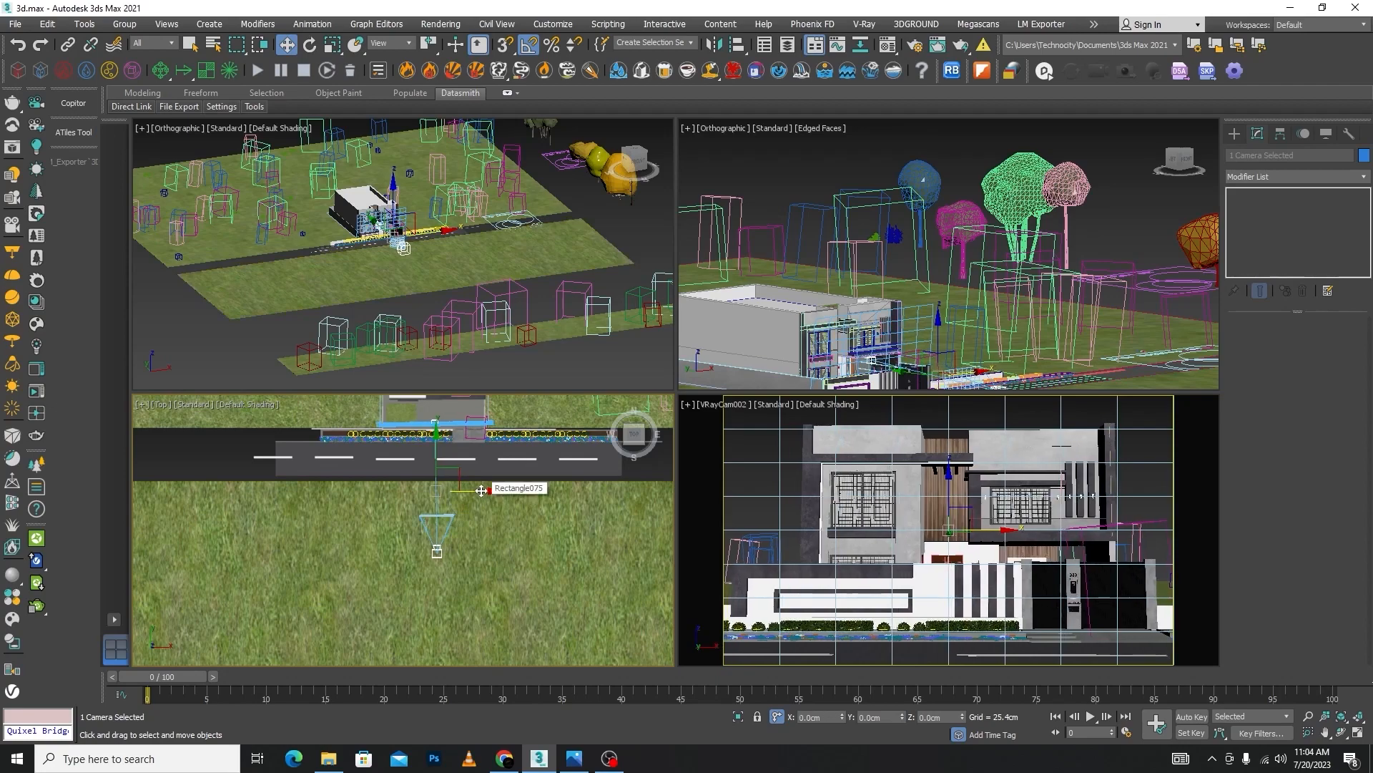
- Nudge the camera and its target slightly nearer to the house in the left view, leaving only the camera selected
{"action": "key", "text": "l"}
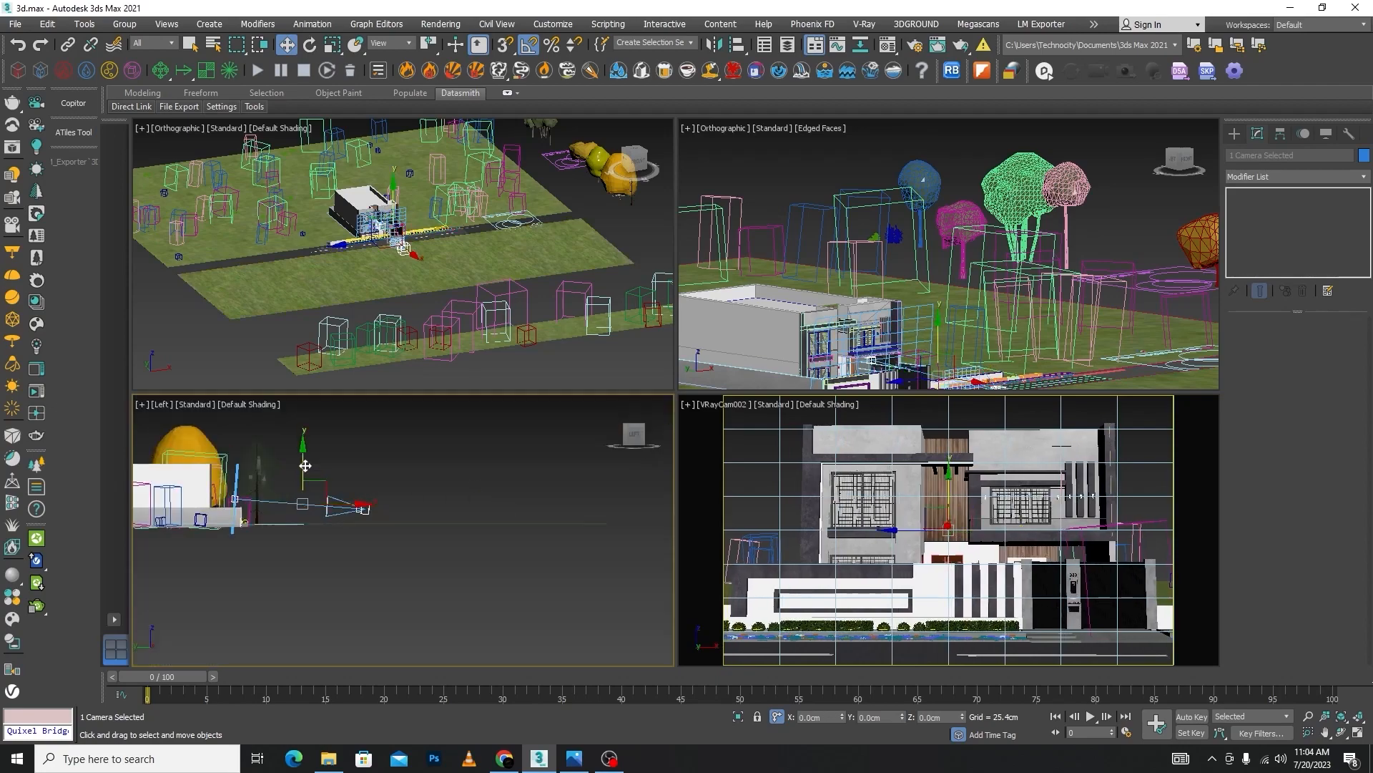
{"action": "left_click_drag", "start_coordinate": [306, 464], "coordinate": [332, 501]}
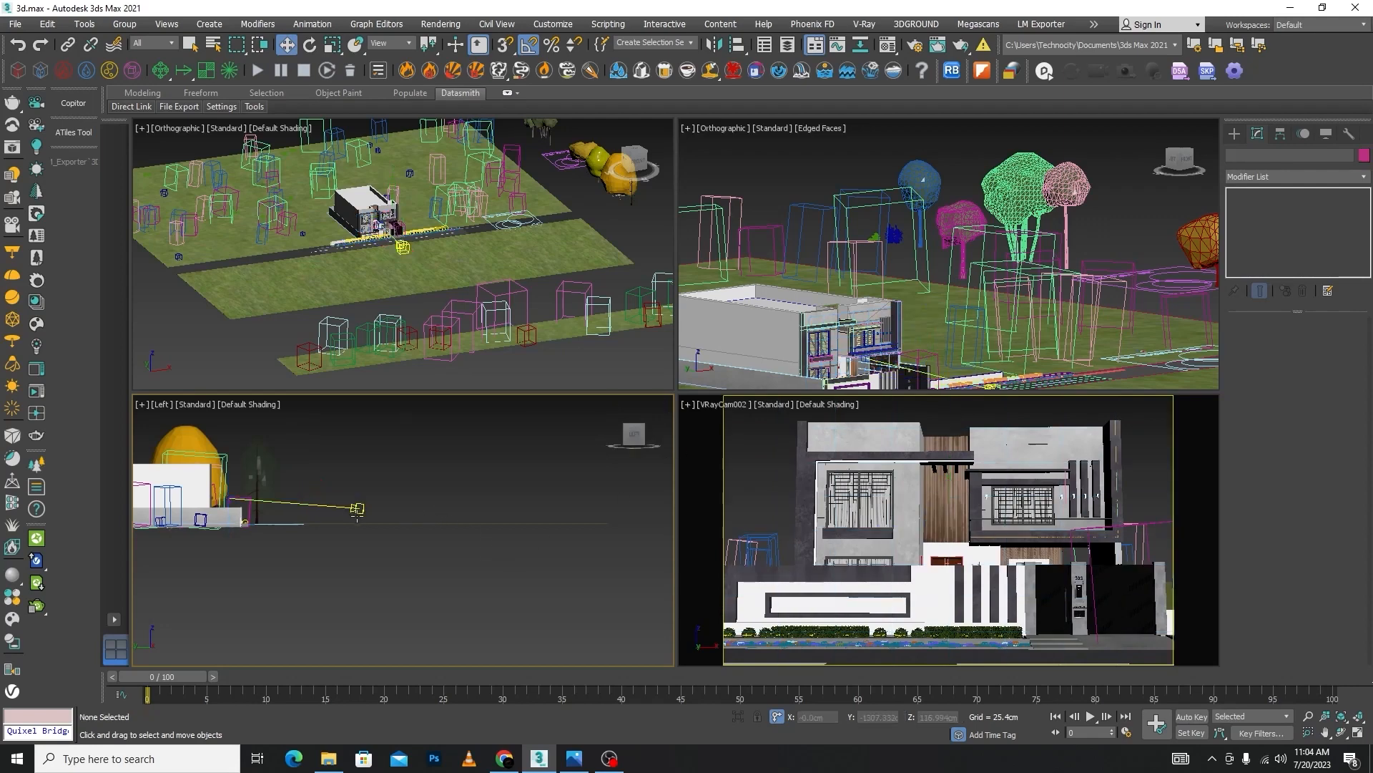
{"action": "left_click", "coordinate": [357, 509]}
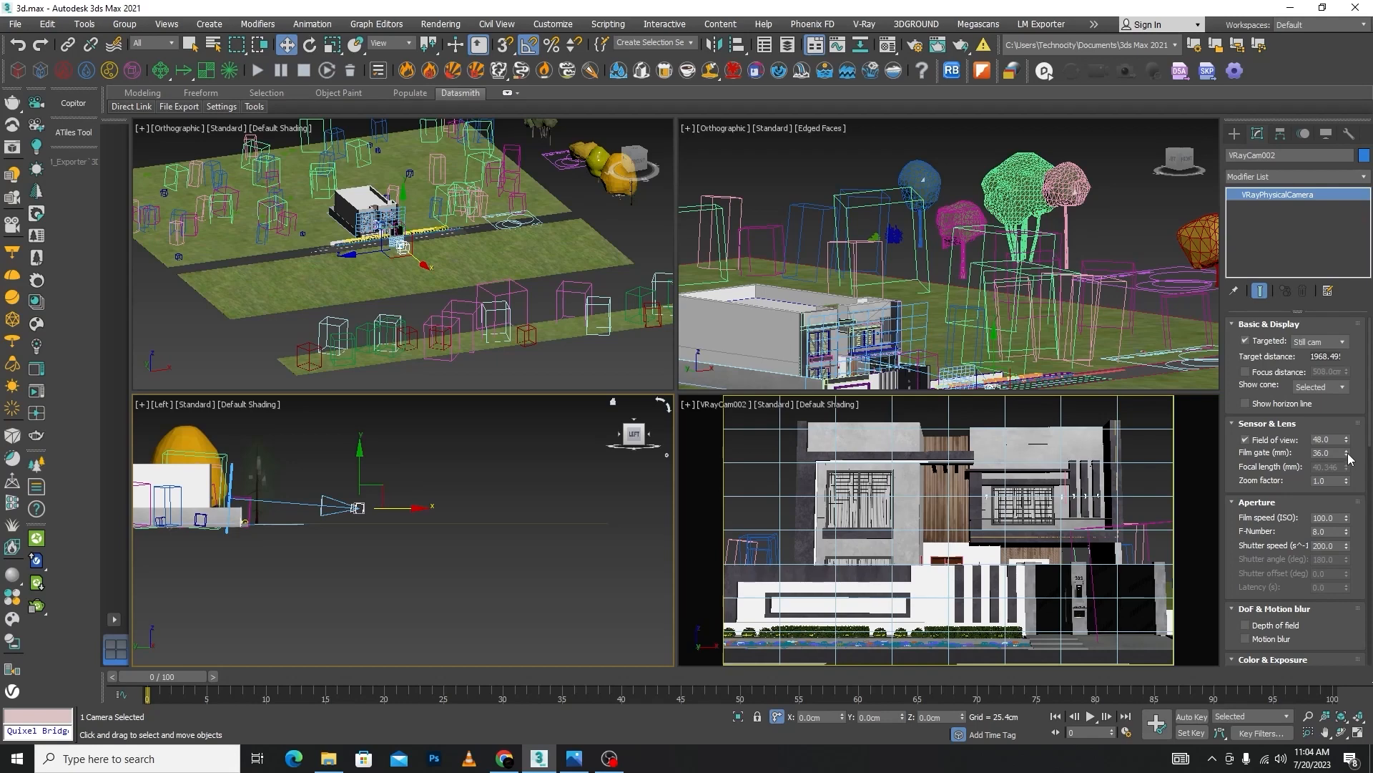
- Set the film gate of VRayCam002 to 50 mm
{"action": "mouse_move", "coordinate": [1347, 456]}
{"action": "left_mouse_down"}
{"action": "mouse_move", "coordinate": [1331, 392]}
{"action": "mouse_move", "coordinate": [1336, 454]}
{"action": "left_mouse_up"}
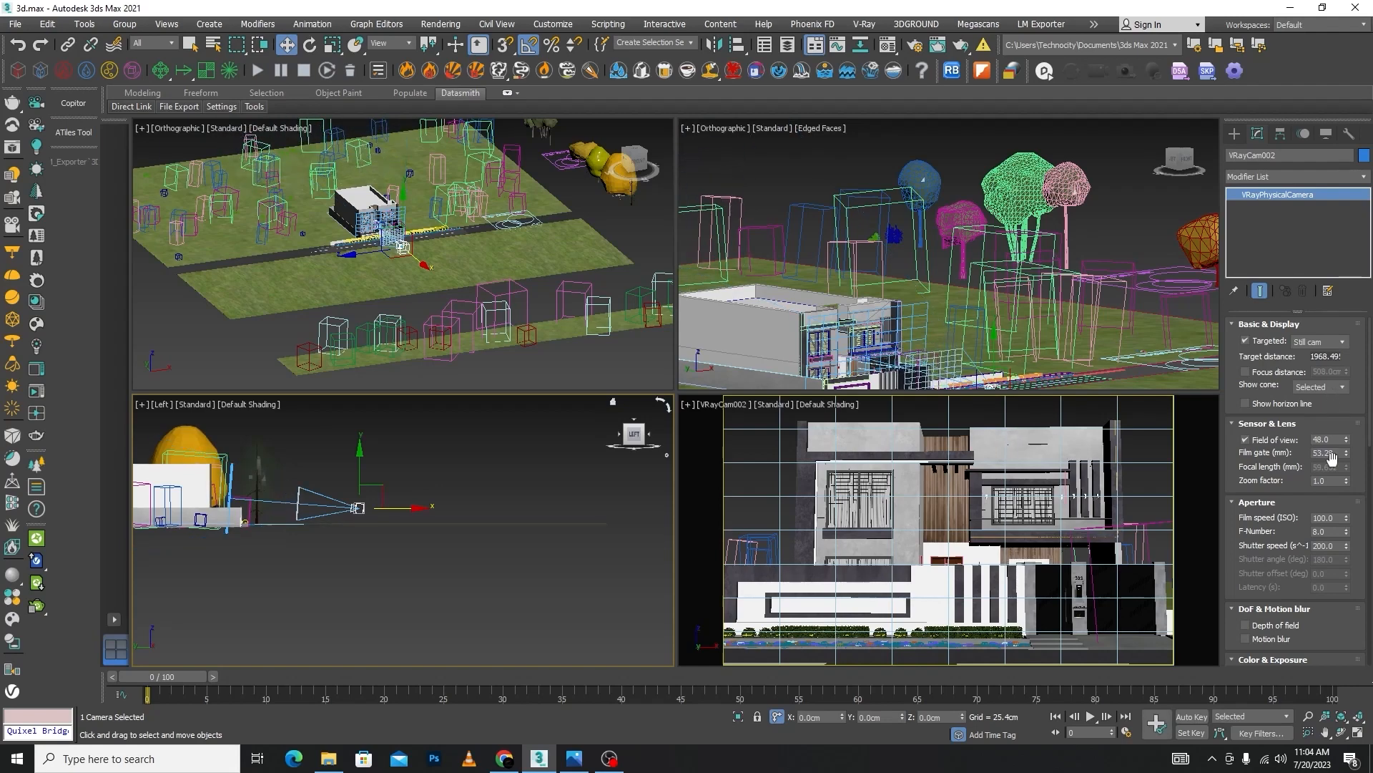
{"action": "double_click", "coordinate": [1336, 453]}
{"action": "type", "text": "50"}
{"action": "key", "text": "Return"}
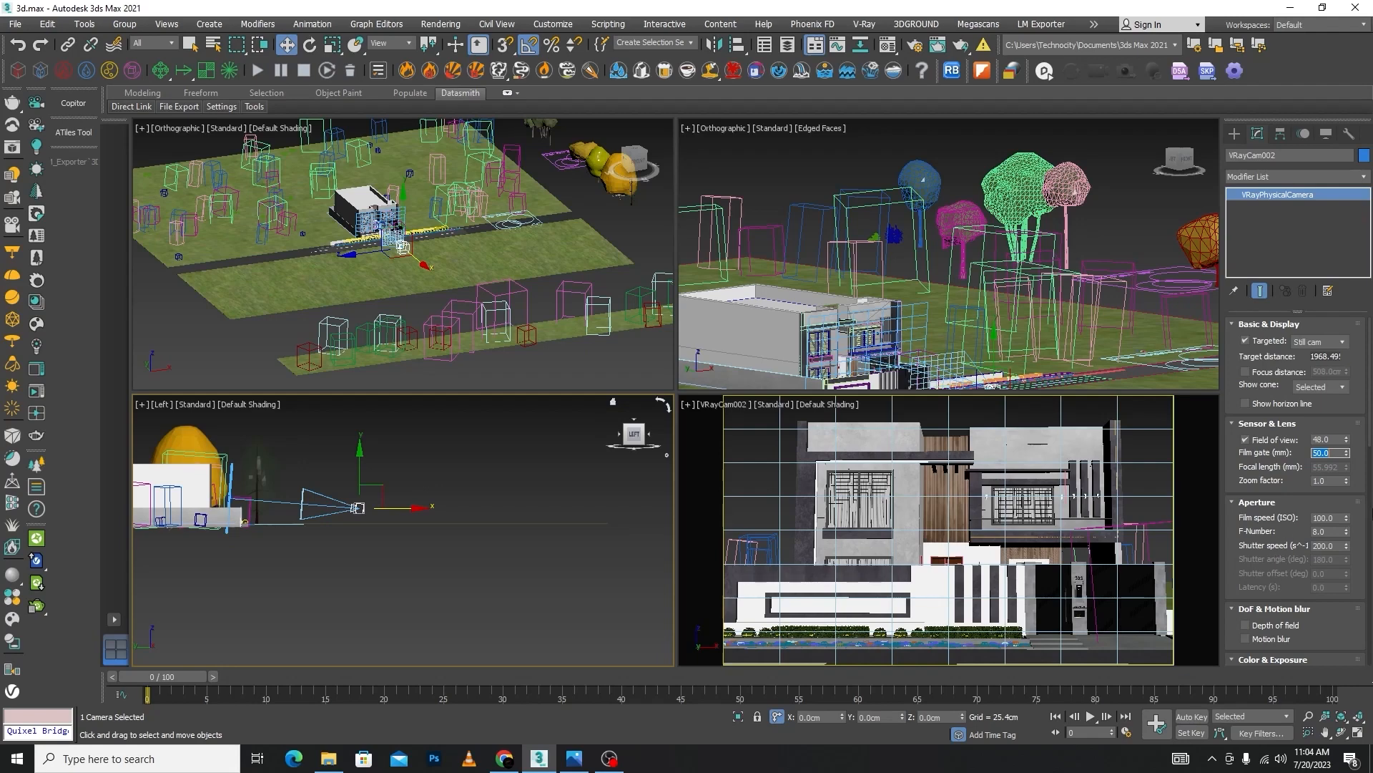
- Review the camera's exposure options, keep physical exposure, and turn on automatic vertical tilt
{"action": "left_click_drag", "start_coordinate": [1370, 431], "coordinate": [1370, 459]}
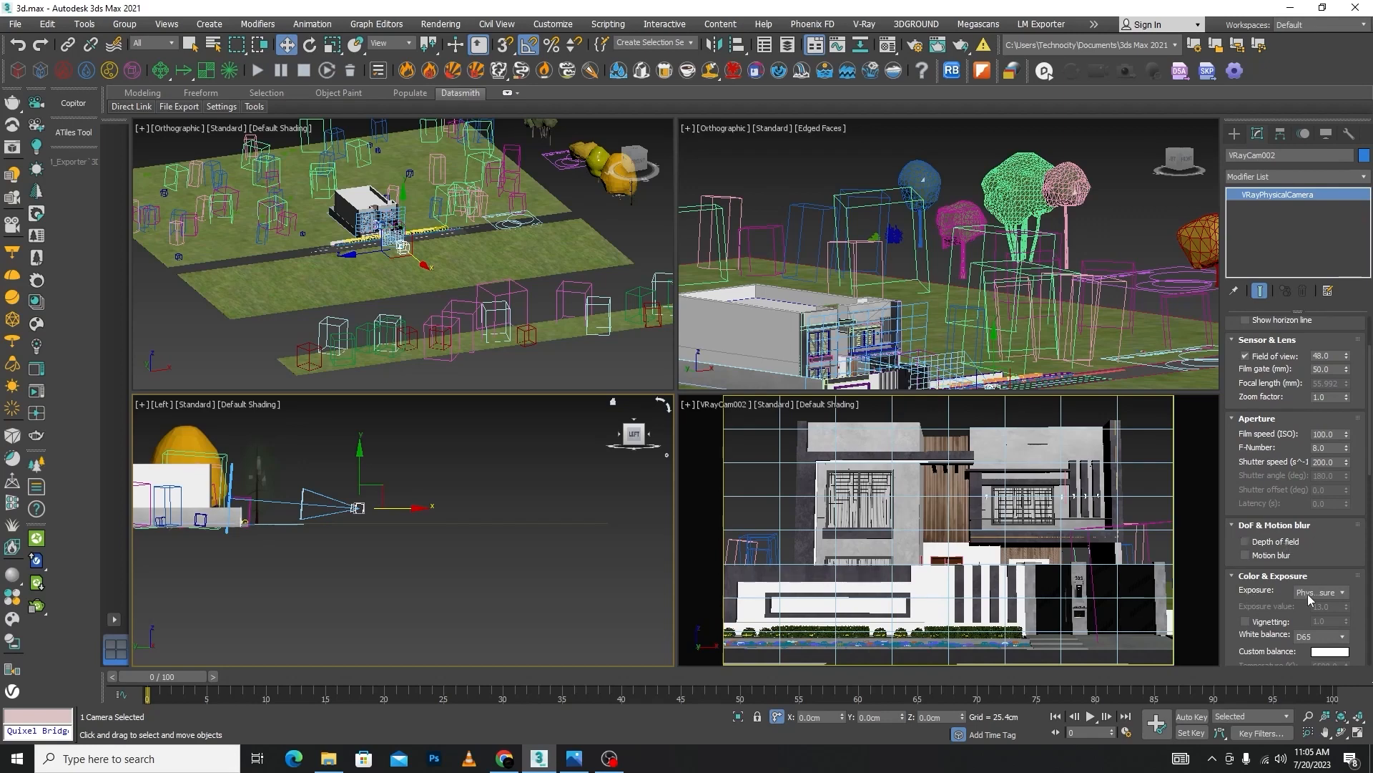
{"action": "left_click", "coordinate": [1340, 593]}
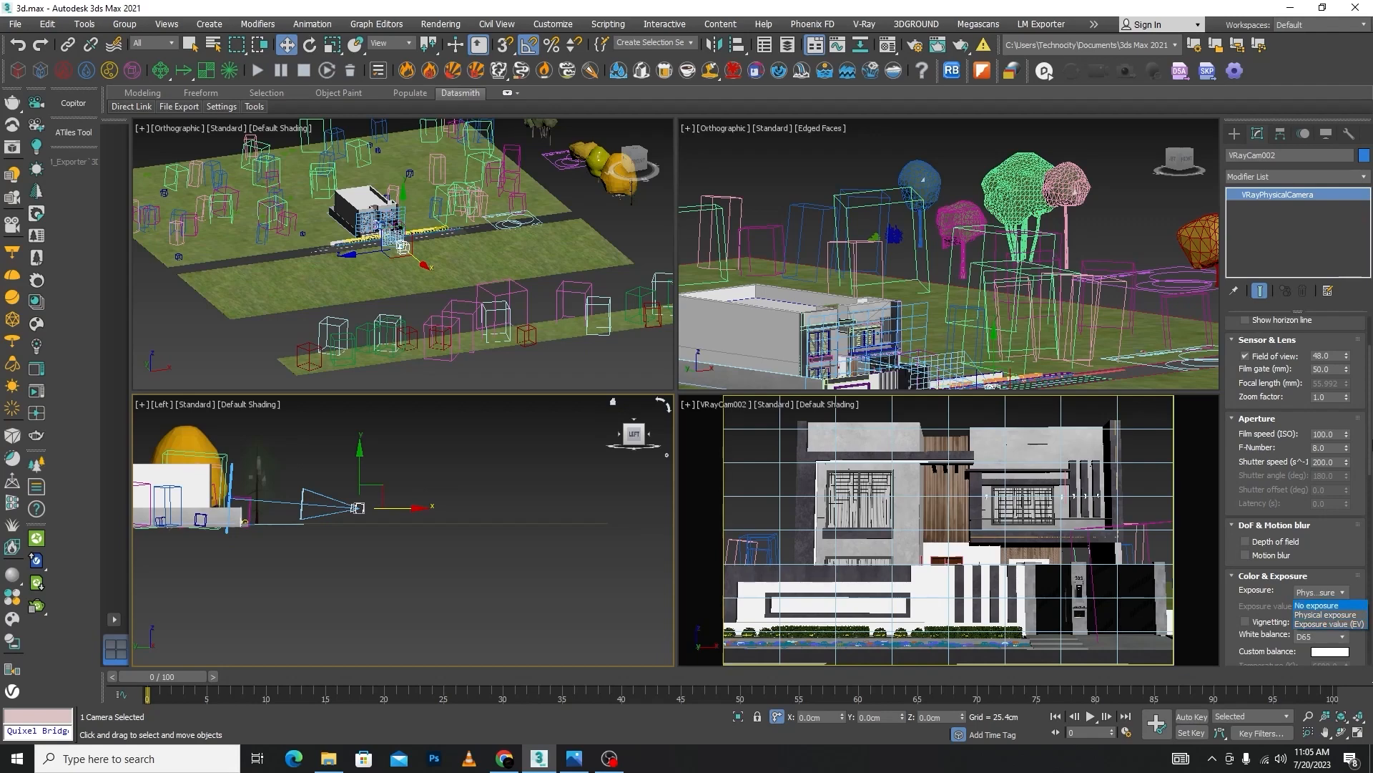
{"action": "left_click", "coordinate": [1371, 455]}
{"action": "left_click_drag", "start_coordinate": [1370, 469], "coordinate": [1369, 525]}
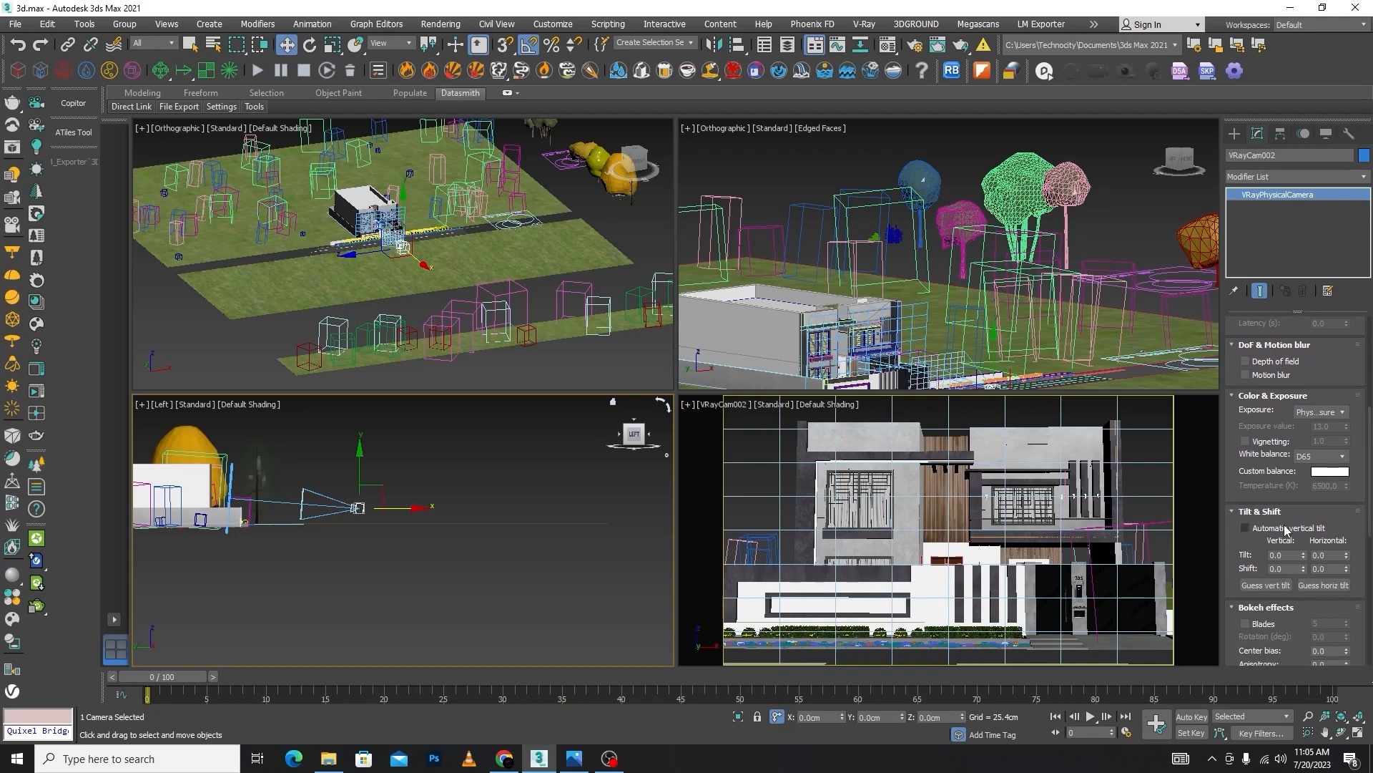
{"action": "left_click", "coordinate": [1245, 527]}
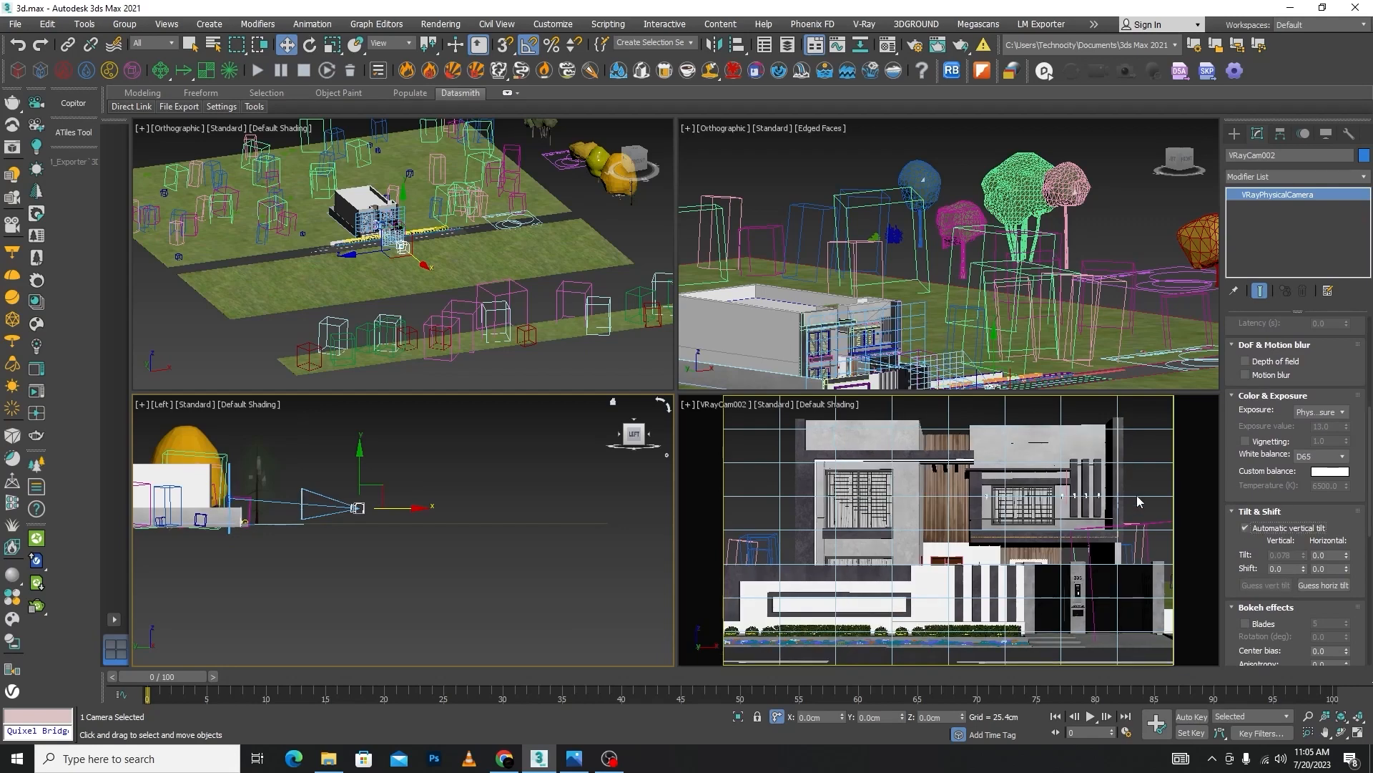
- Move only the camera slightly nearer to the house in the left view, leaving its target in place
{"action": "left_click", "coordinate": [287, 555]}
{"action": "left_click", "coordinate": [359, 507]}
{"action": "left_click_drag", "start_coordinate": [362, 496], "coordinate": [392, 508]}
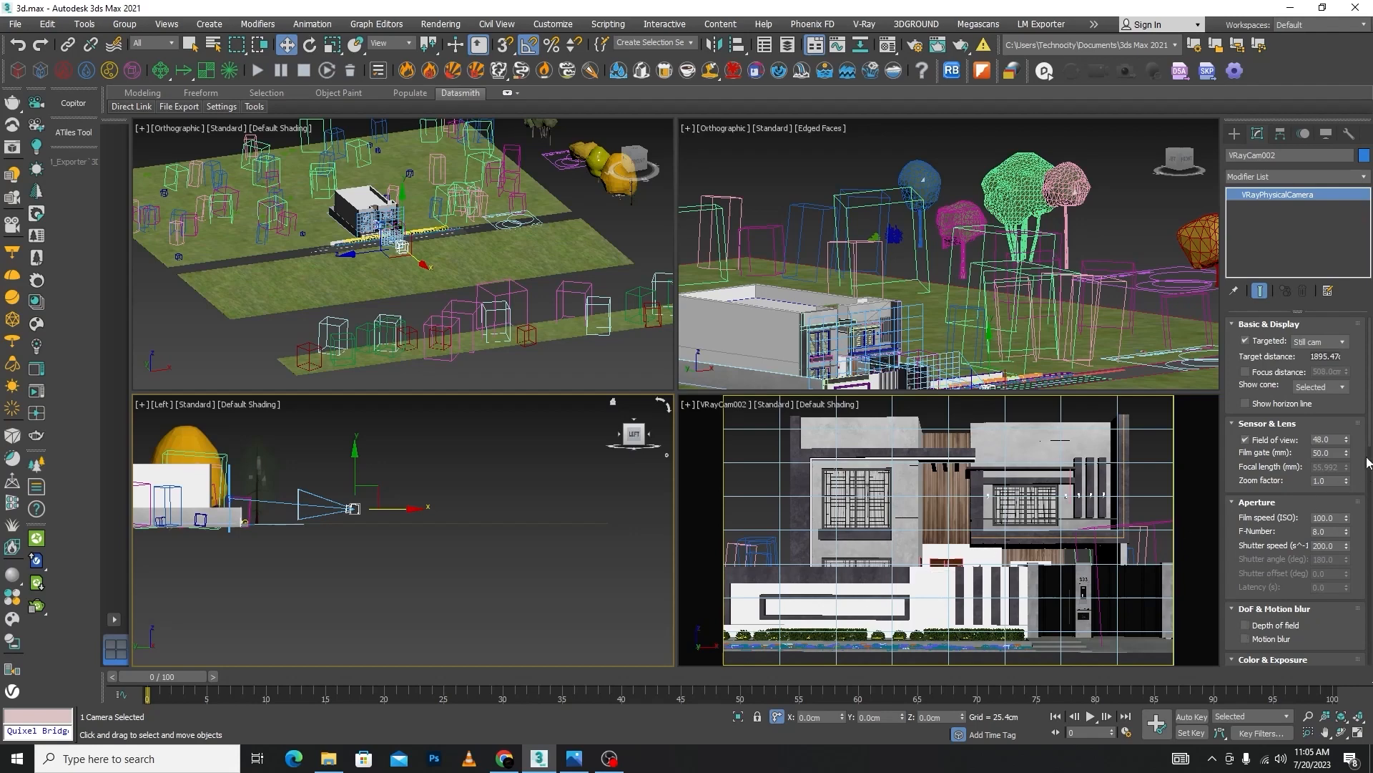
- Enable clipping on the camera and extend its far clipping plane to about 10464 cm, well behind the house
{"action": "left_click_drag", "start_coordinate": [1369, 429], "coordinate": [1370, 563]}
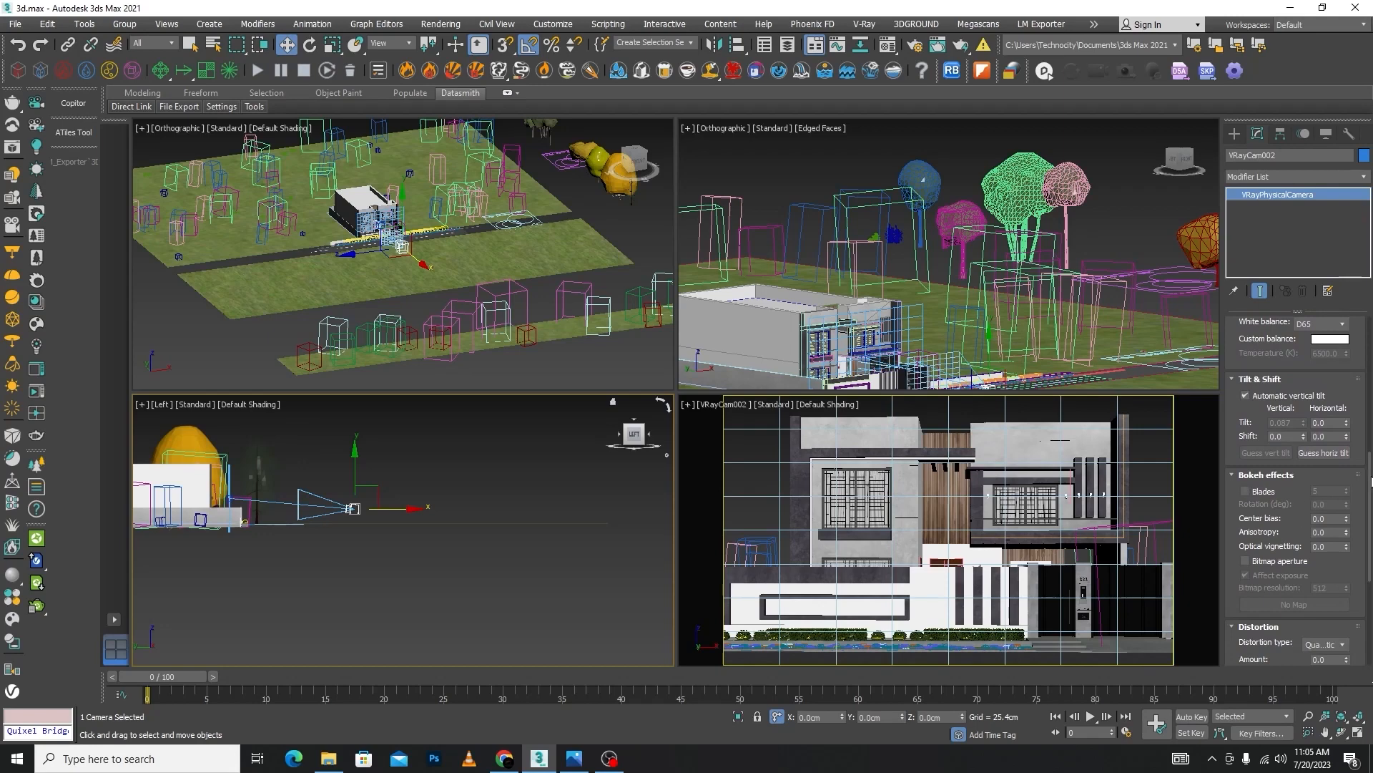
{"action": "left_click_drag", "start_coordinate": [1372, 482], "coordinate": [1371, 573]}
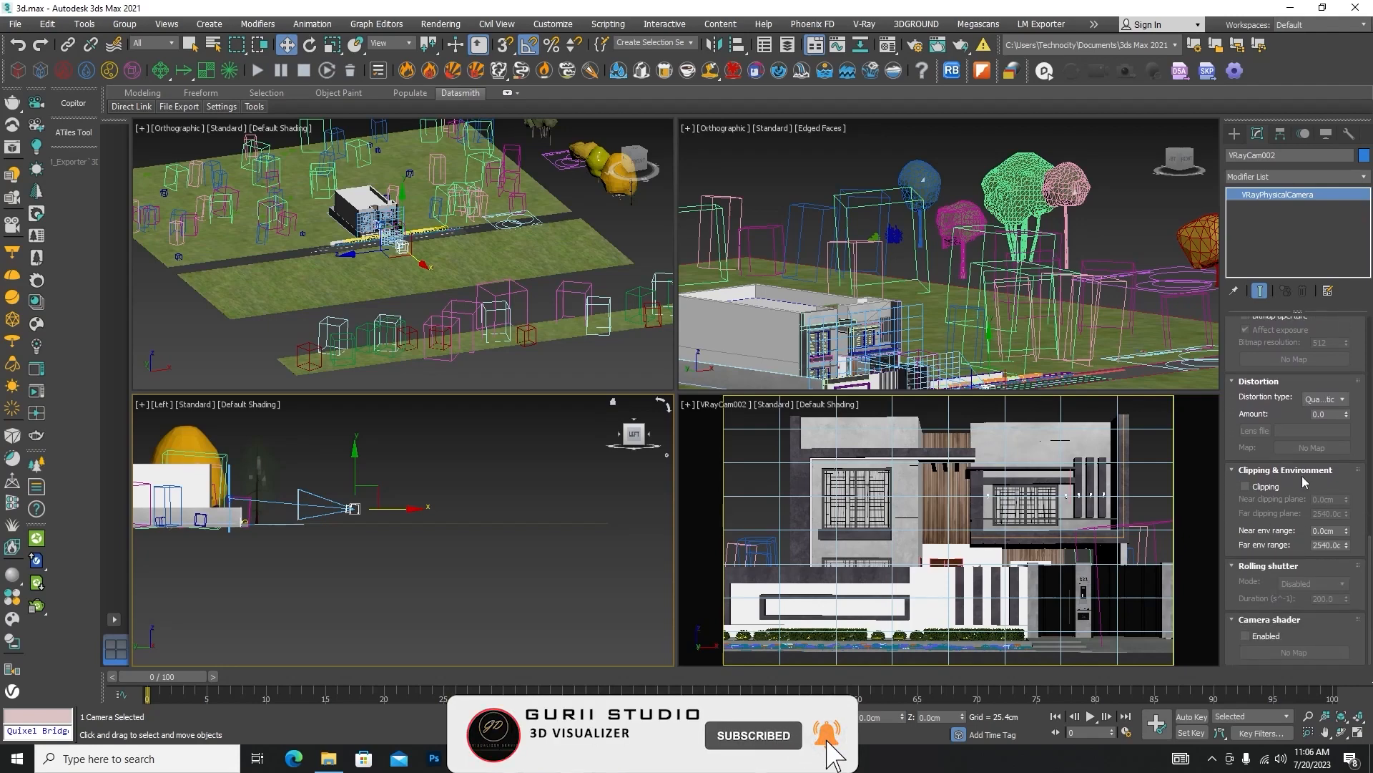
{"action": "left_click", "coordinate": [1245, 486]}
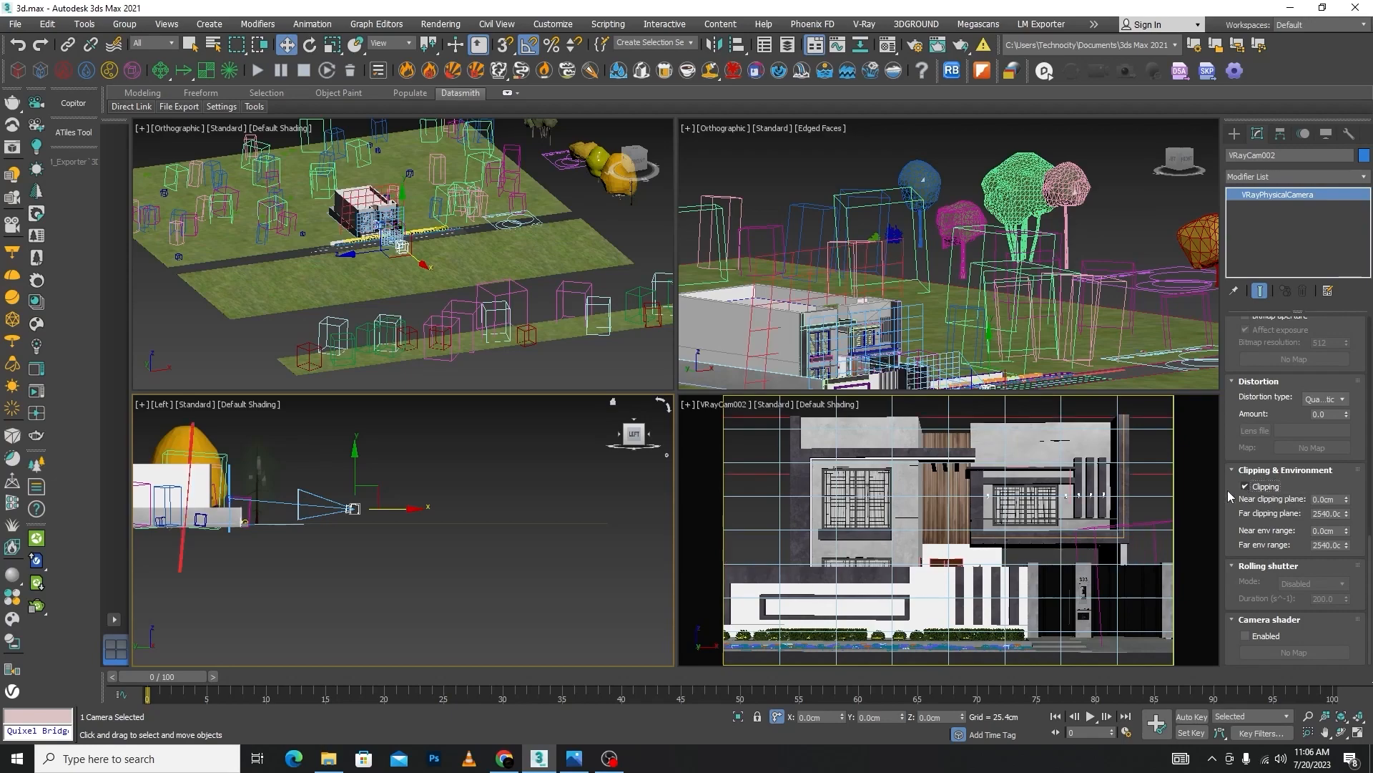
{"action": "scroll", "coordinate": [508, 531], "scroll_direction": "down", "scroll_amount": 2}
{"action": "scroll", "coordinate": [293, 477], "scroll_direction": "up", "scroll_amount": 4}
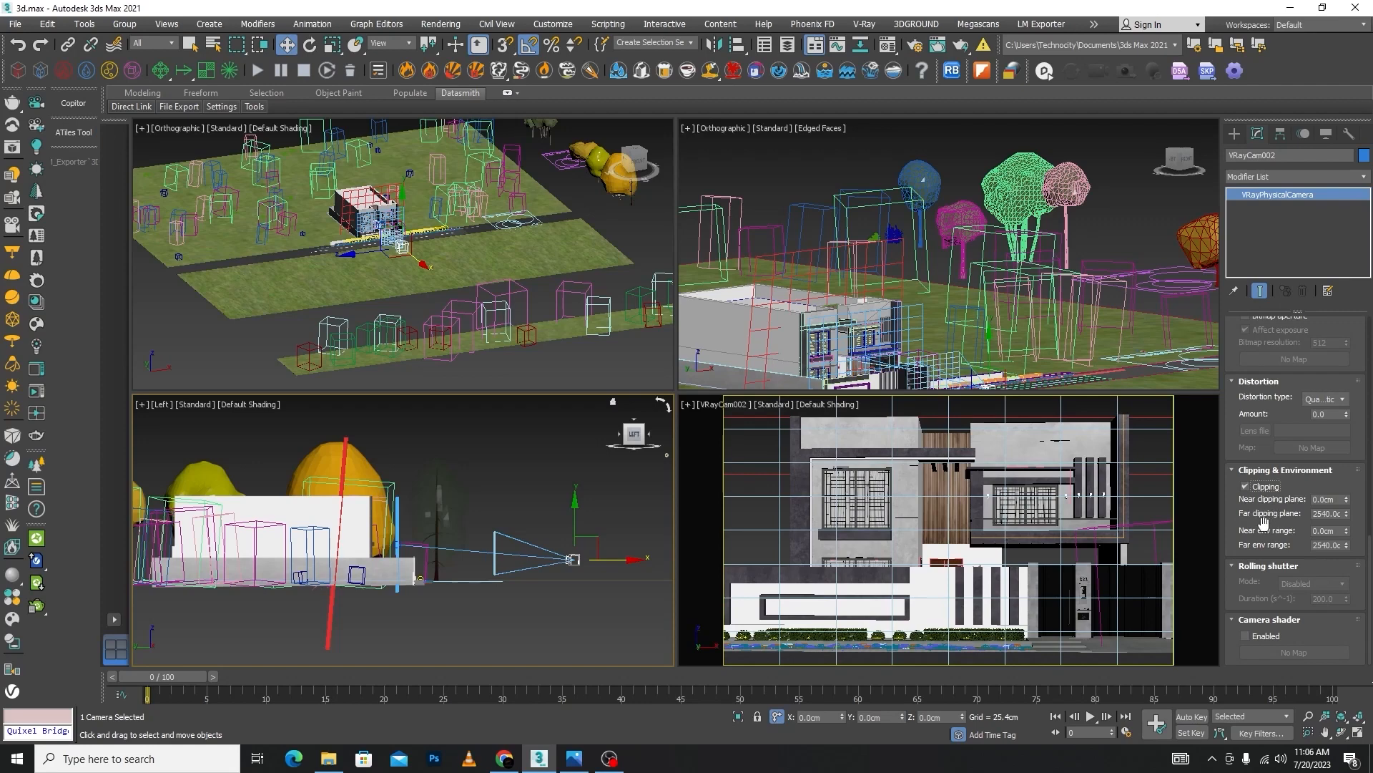
{"action": "left_click_drag", "start_coordinate": [1347, 512], "coordinate": [1319, 446]}
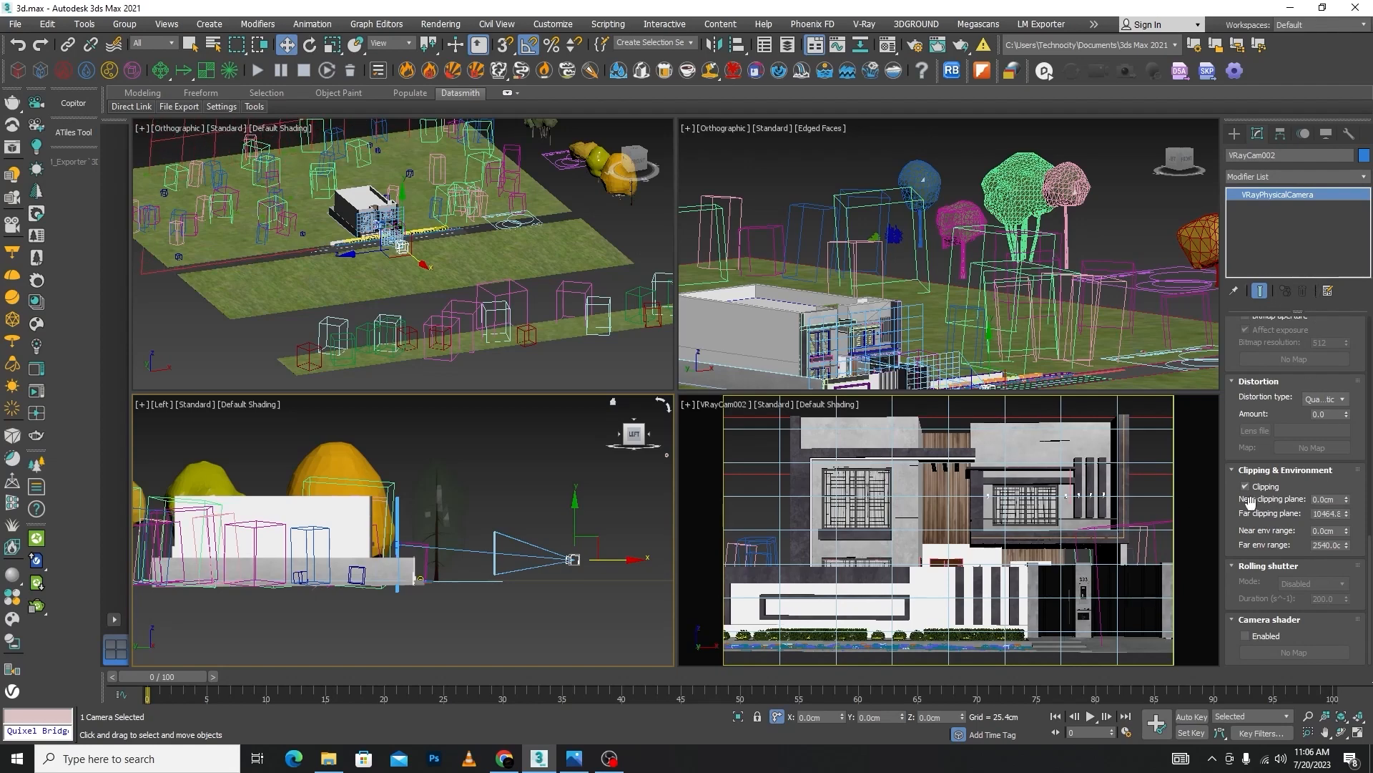
- Try a near clipping plane of 2000 cm so the camera cuts through the boundary wall
{"action": "double_click", "coordinate": [1323, 498]}
{"action": "type", "text": "2000"}
{"action": "key", "text": "Return"}
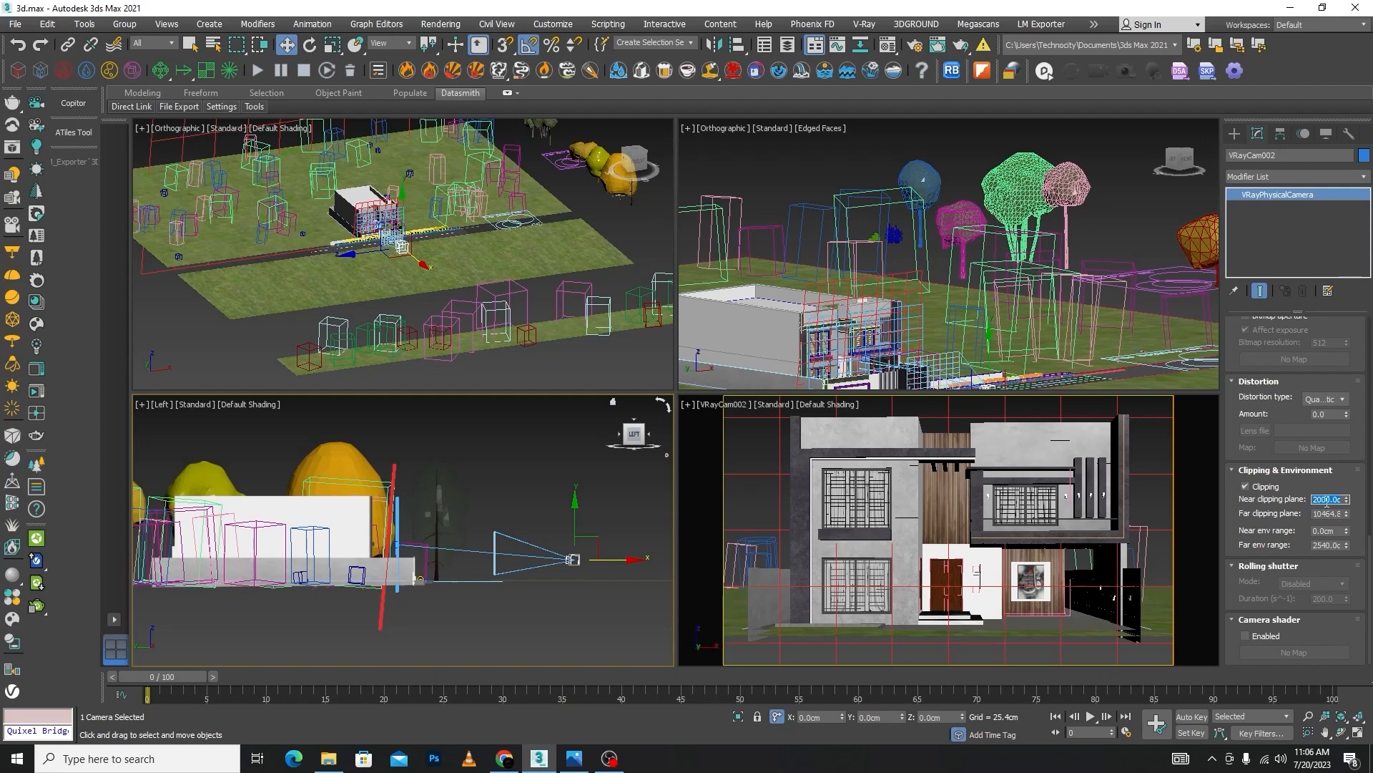
- Reset the near clipping plane to 0 cm and turn the camera's clipping off
{"action": "type", "text": "0"}
{"action": "key", "text": "Return"}
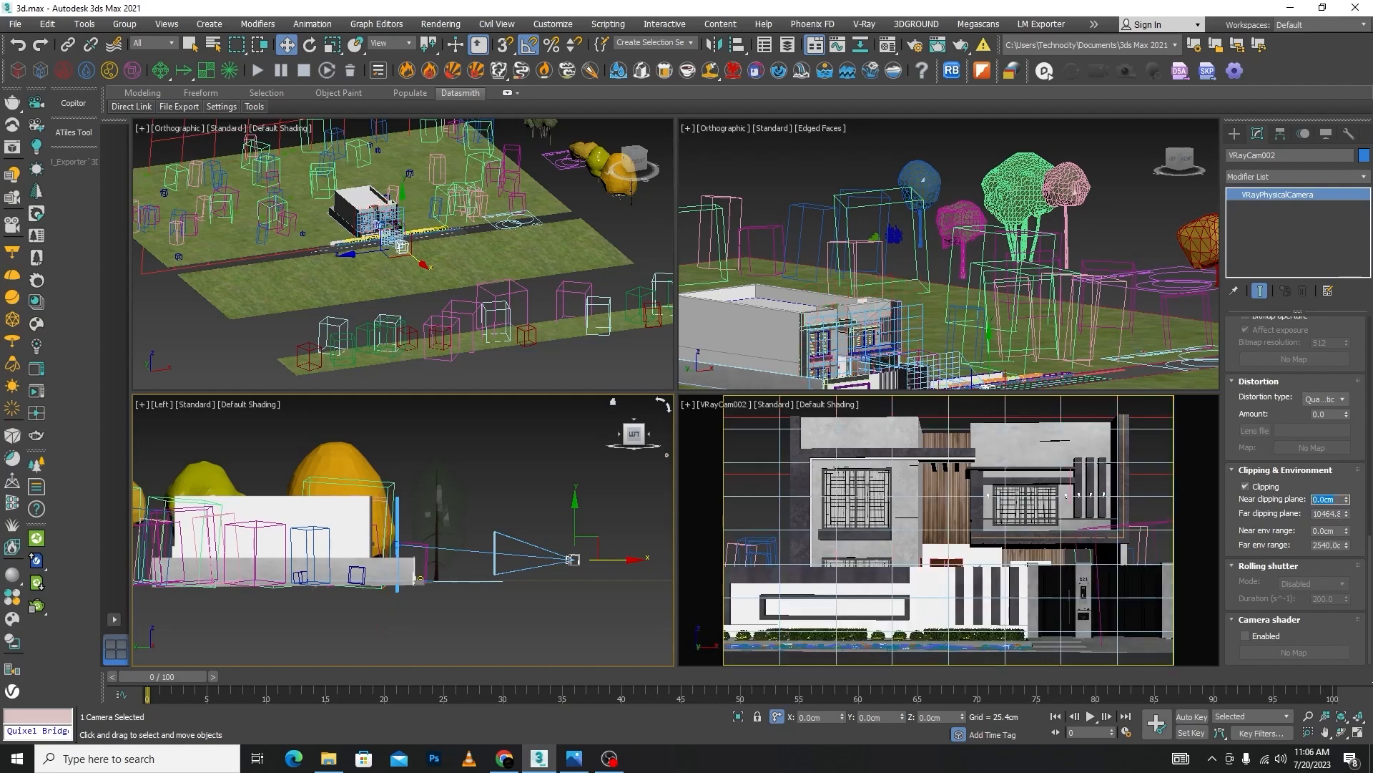
{"action": "left_click", "coordinate": [1246, 486]}
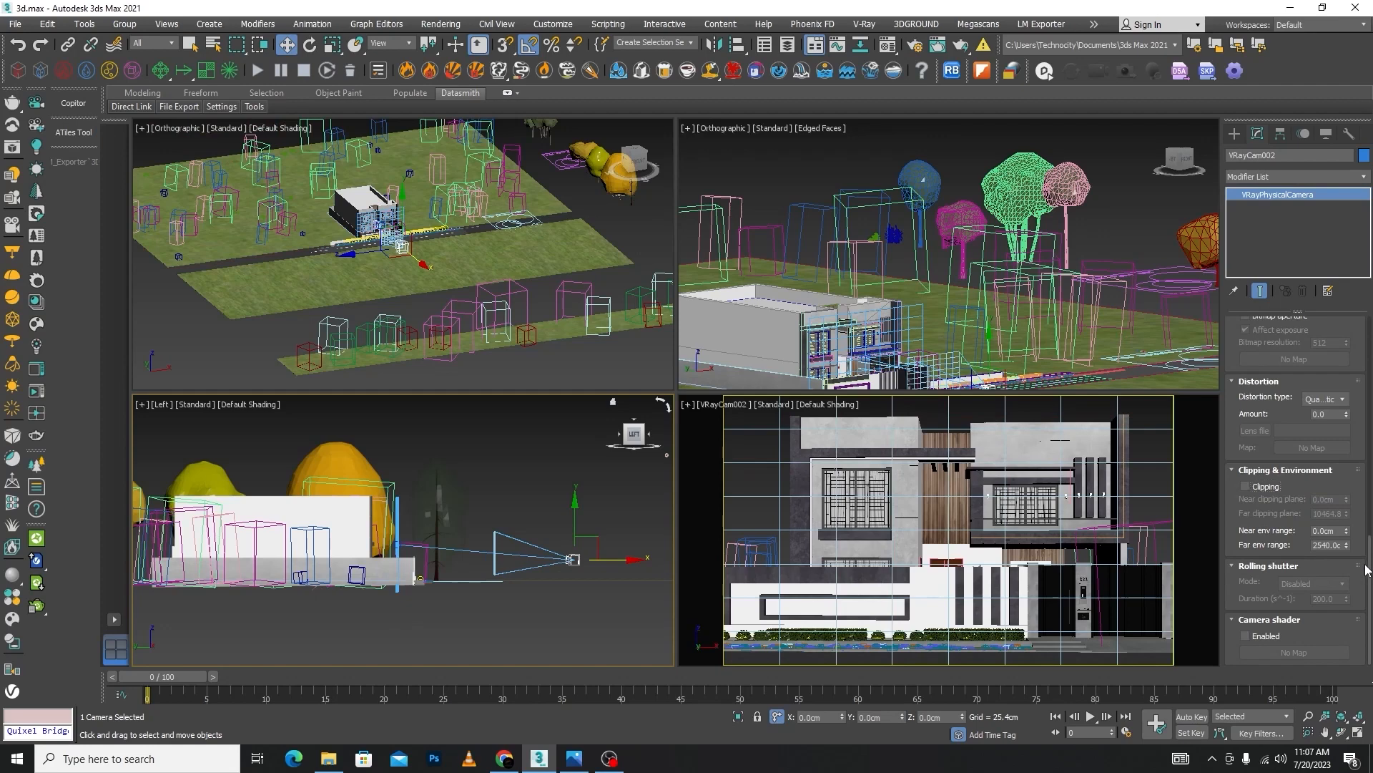
- Try shifting only the camera slightly to the right along the road in a top view, undo the move and clear the selection
{"action": "left_click_drag", "start_coordinate": [1370, 573], "coordinate": [1370, 542]}
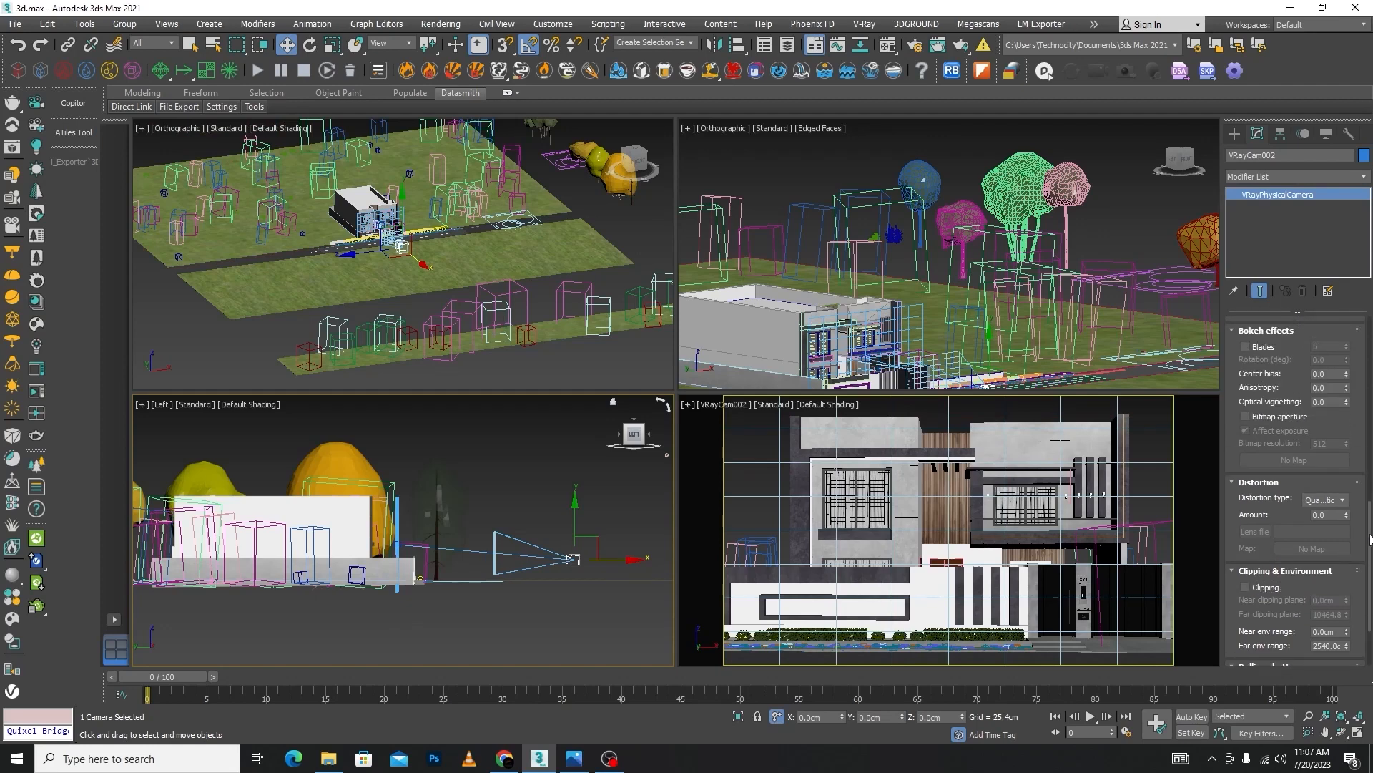
{"action": "key", "text": "t"}
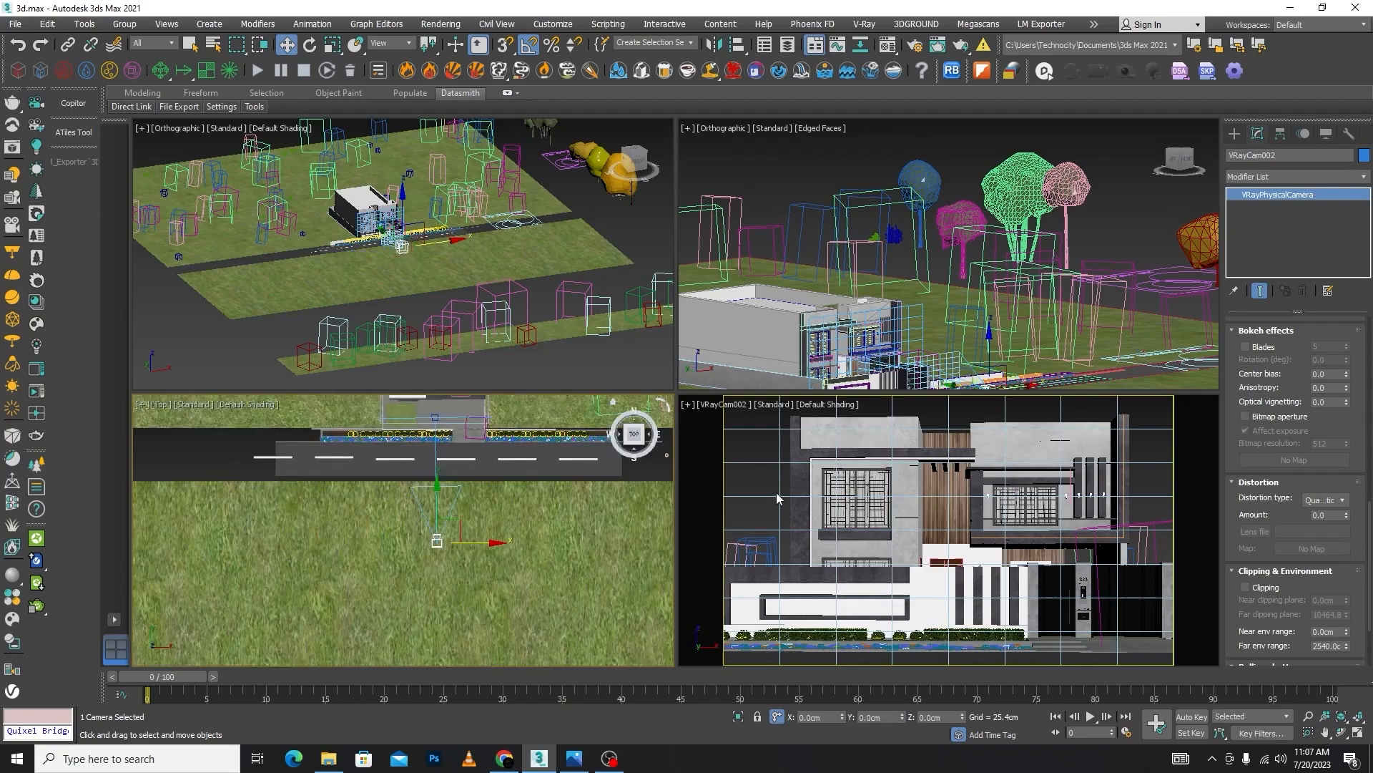
{"action": "mouse_move", "coordinate": [480, 543]}
{"action": "left_mouse_down"}
{"action": "mouse_move", "coordinate": [430, 540]}
{"action": "mouse_move", "coordinate": [556, 534]}
{"action": "mouse_move", "coordinate": [461, 533]}
{"action": "mouse_move", "coordinate": [492, 537]}
{"action": "left_mouse_up"}
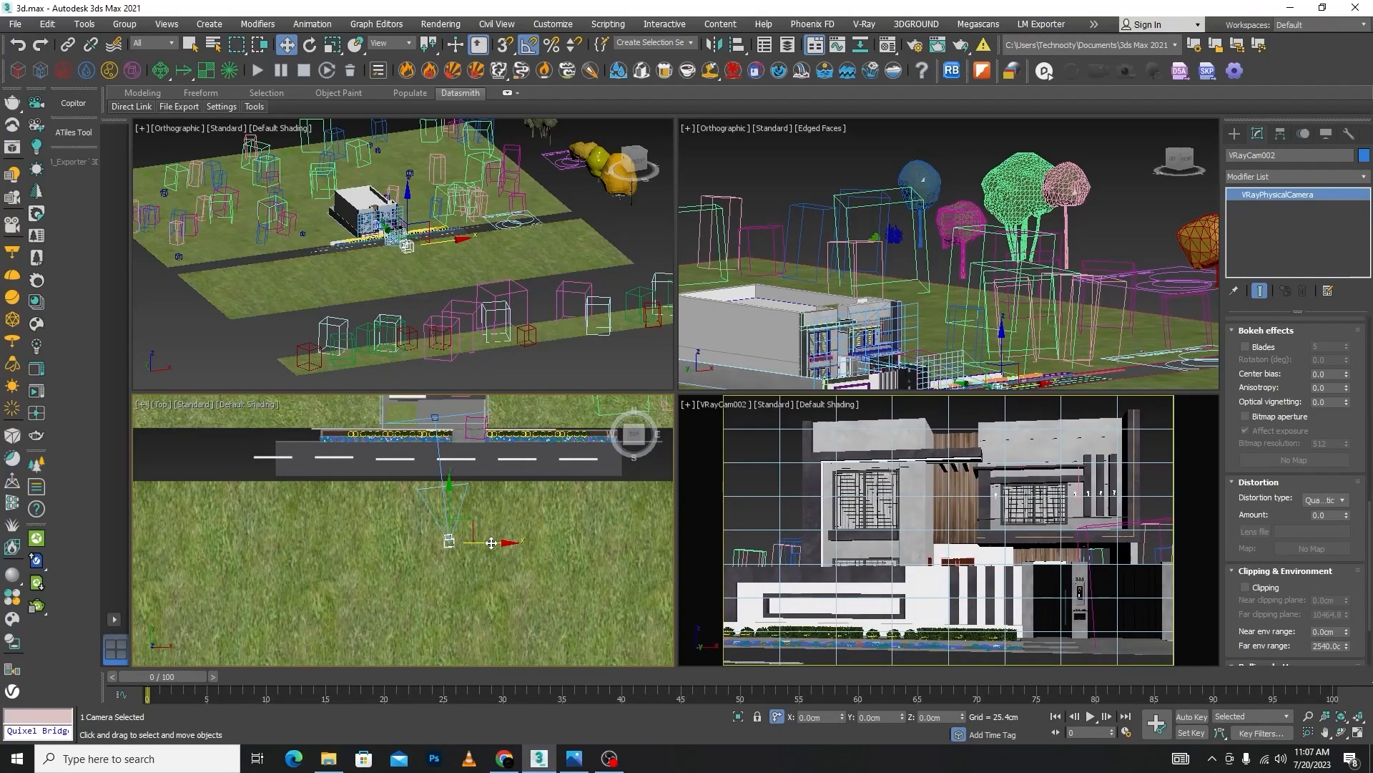
{"action": "key", "text": "ctrl+z"}
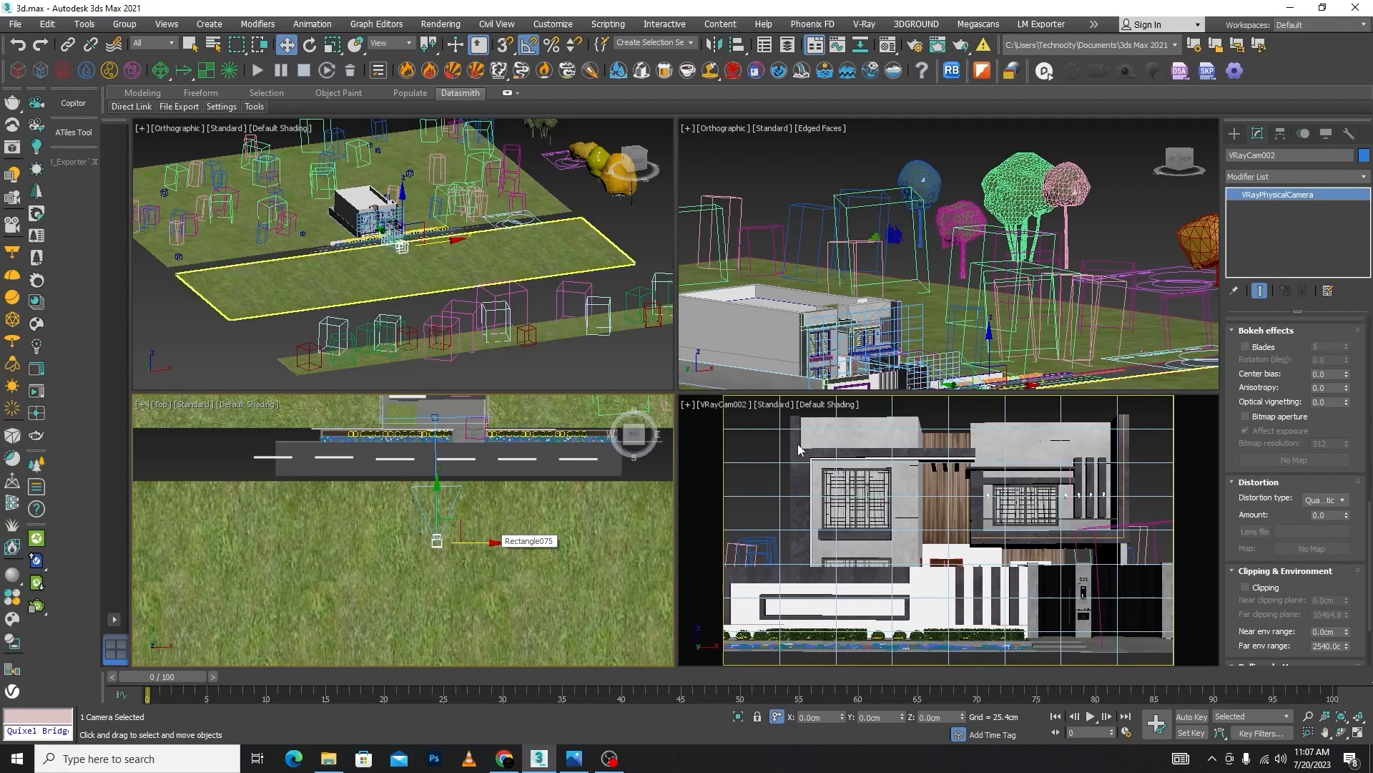
{"action": "left_click", "coordinate": [1162, 444]}
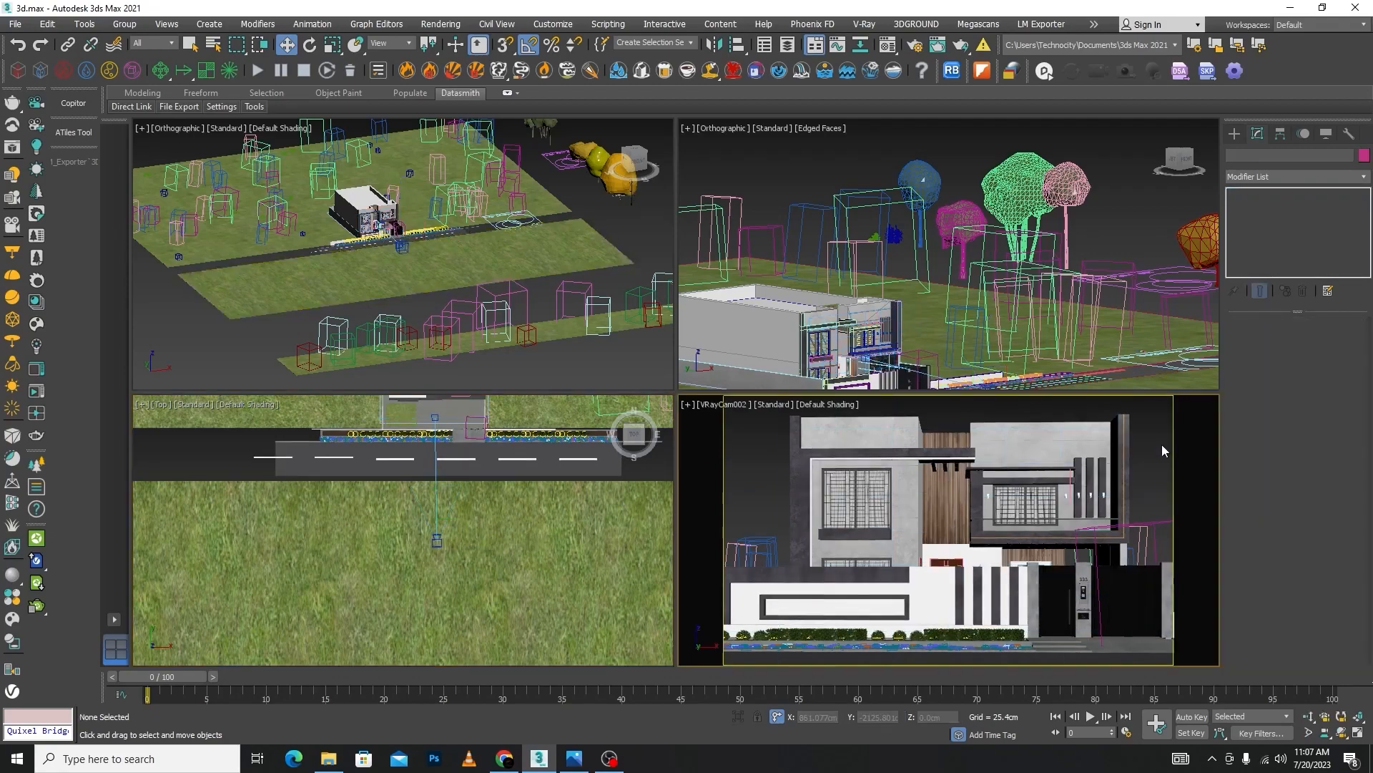